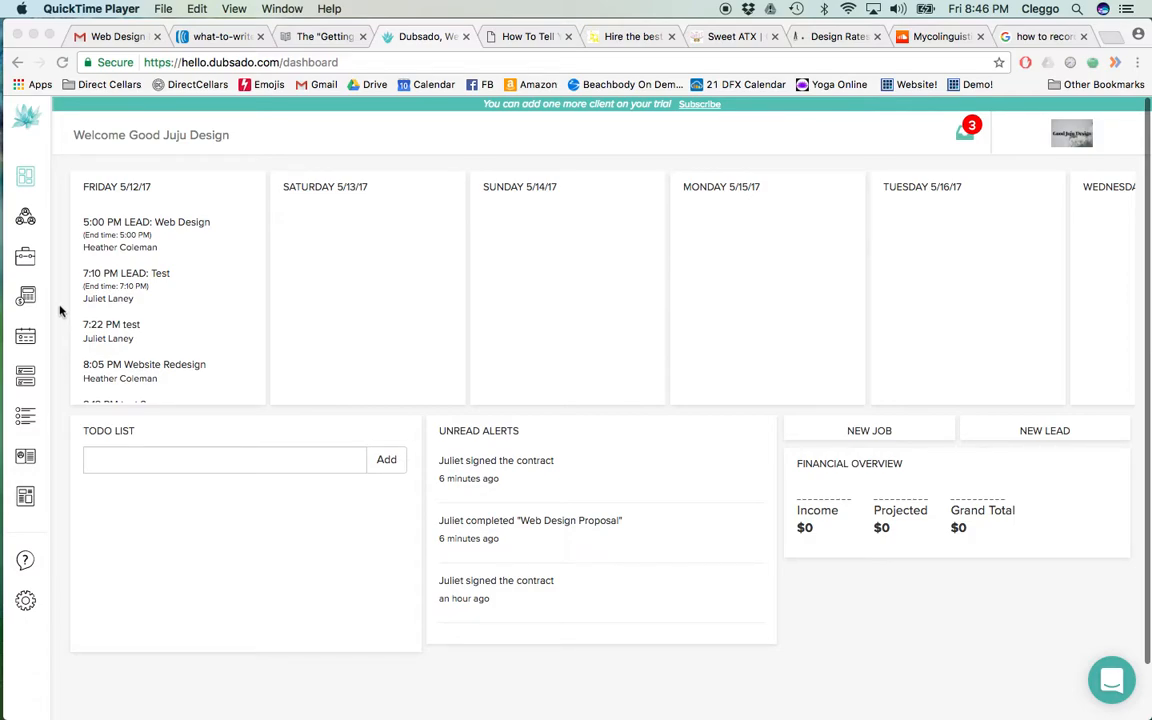
Open the list of tax items in the templates.
left_click(50, 493)
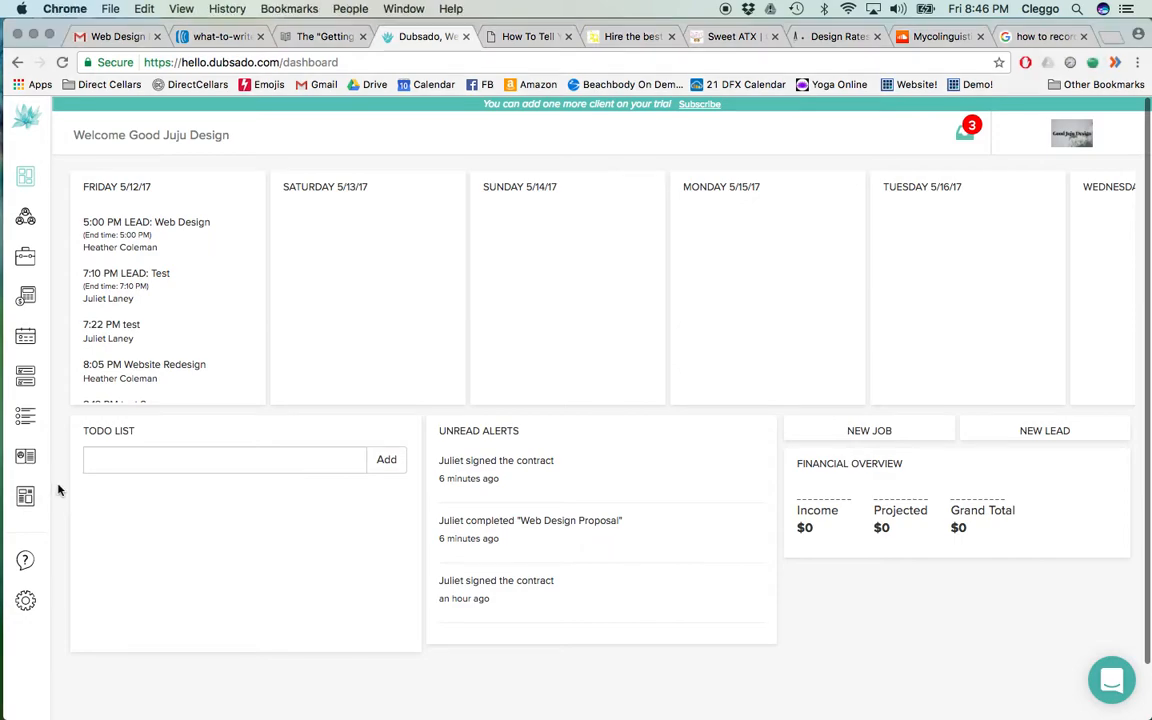
left_click(85, 503)
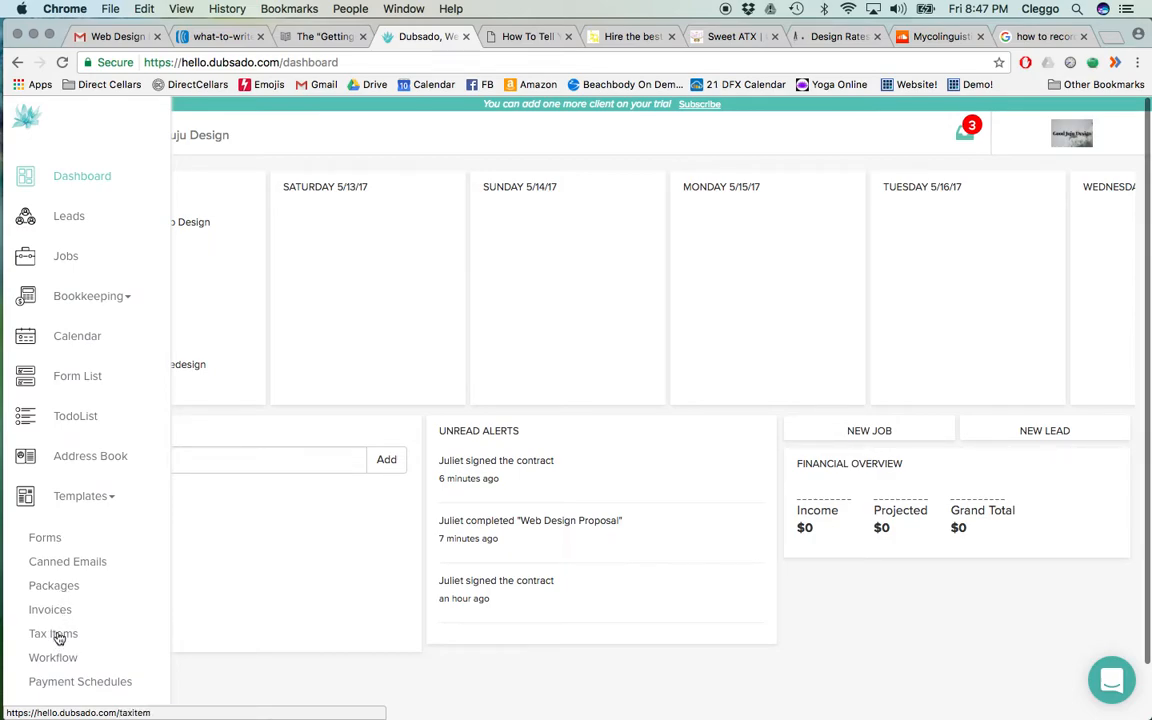
left_click(60, 633)
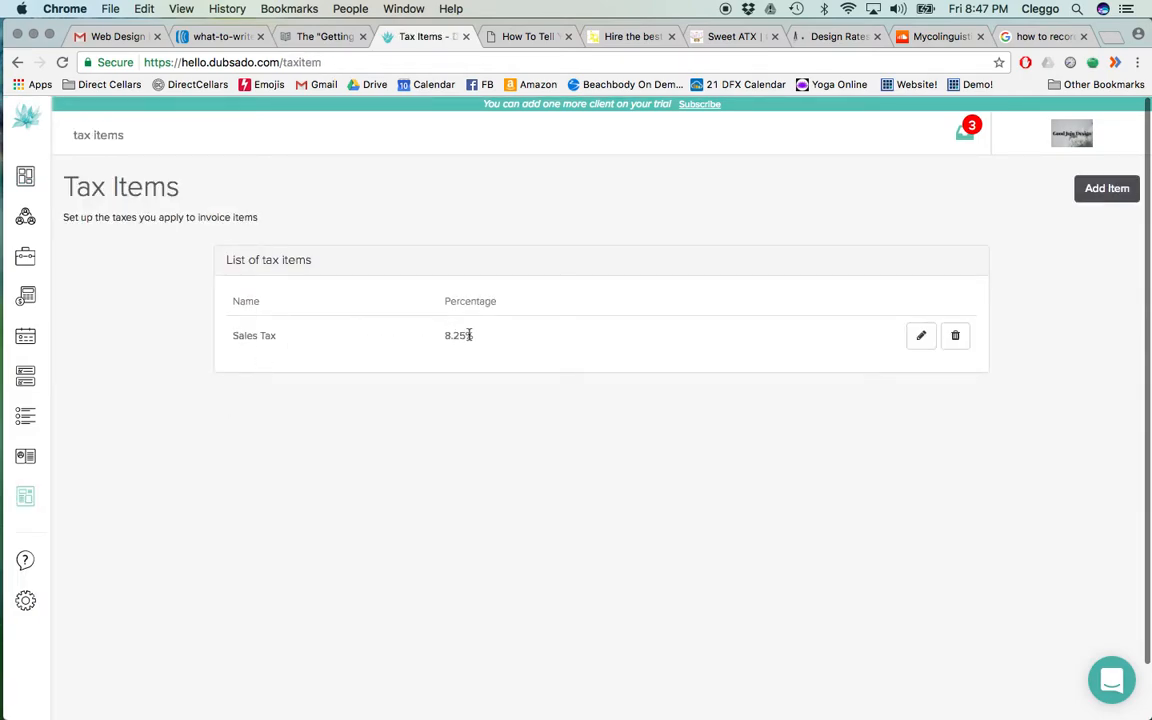
Start a new tax item, cancel it, and try to delete the empty 0% entry.
left_click(1106, 189)
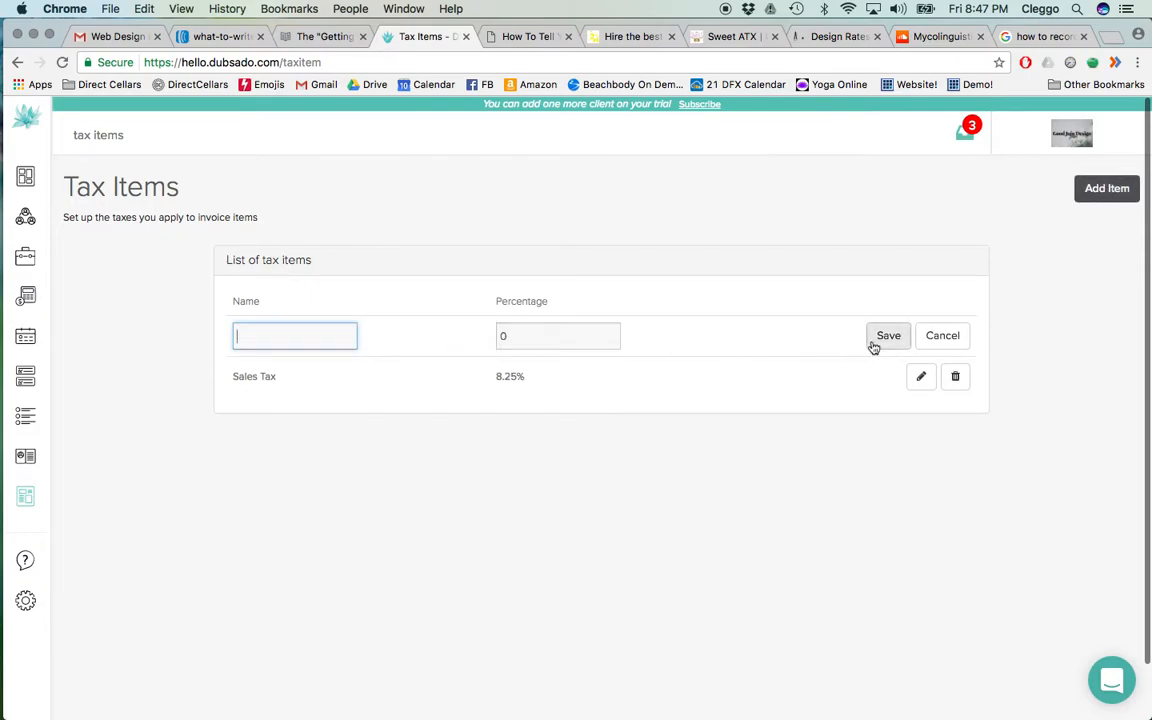
left_click(942, 335)
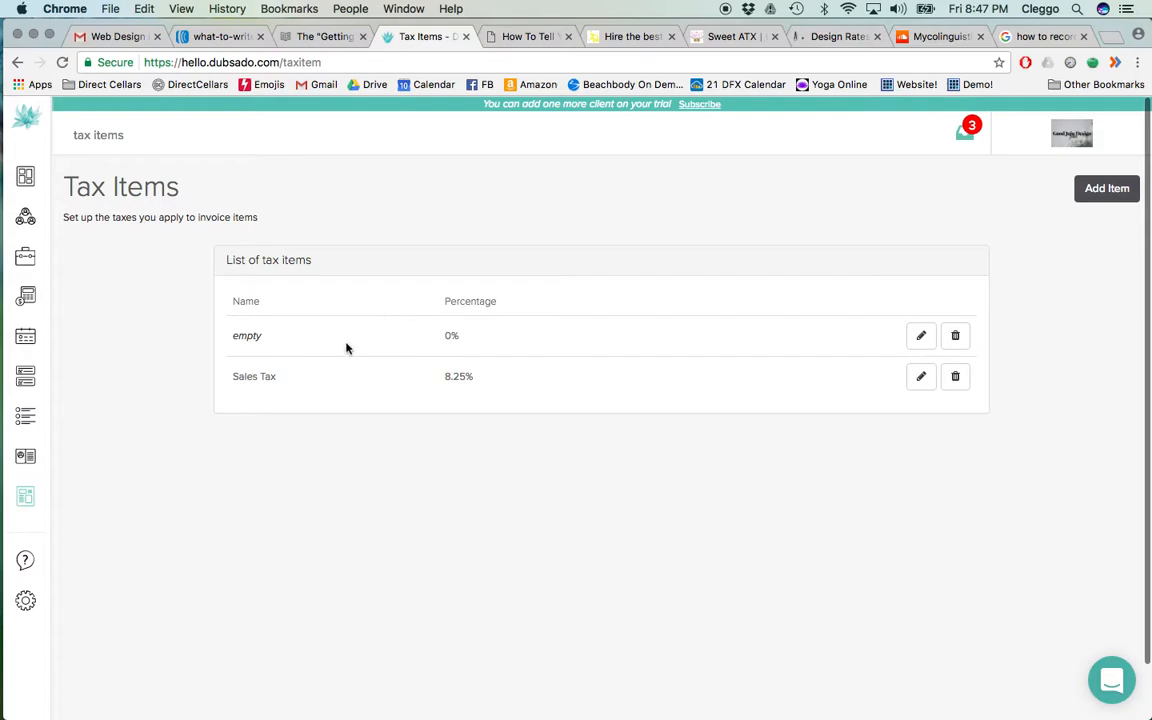
left_click(955, 335)
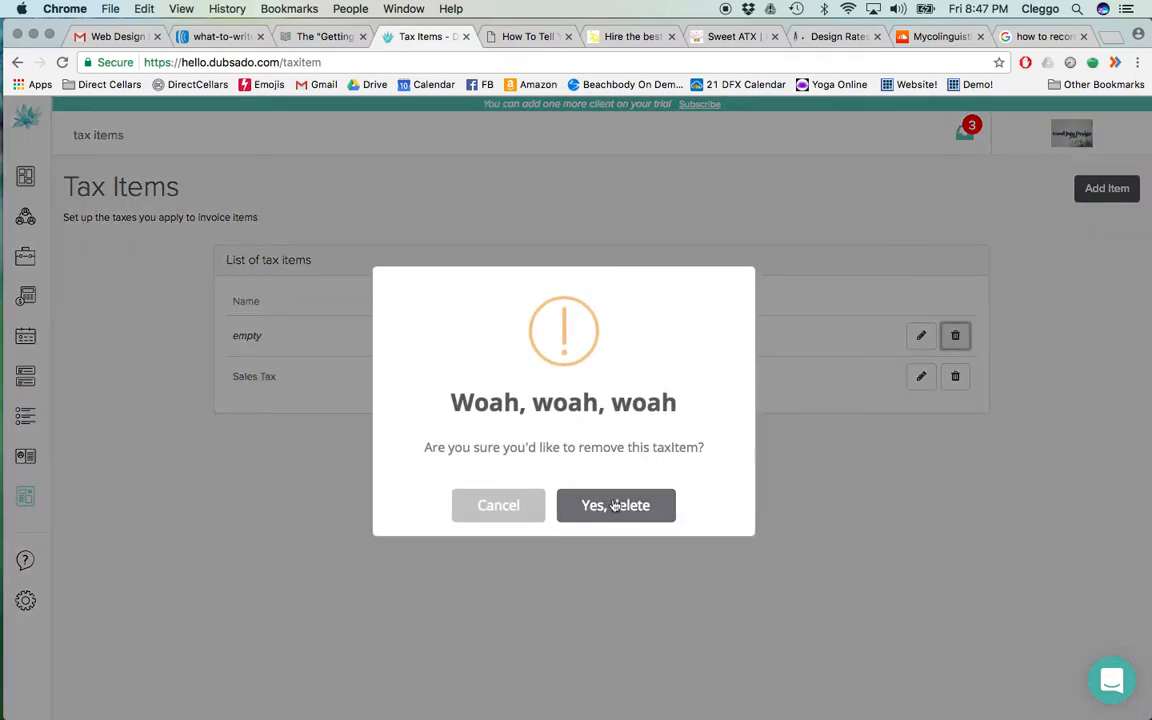
left_click(613, 504)
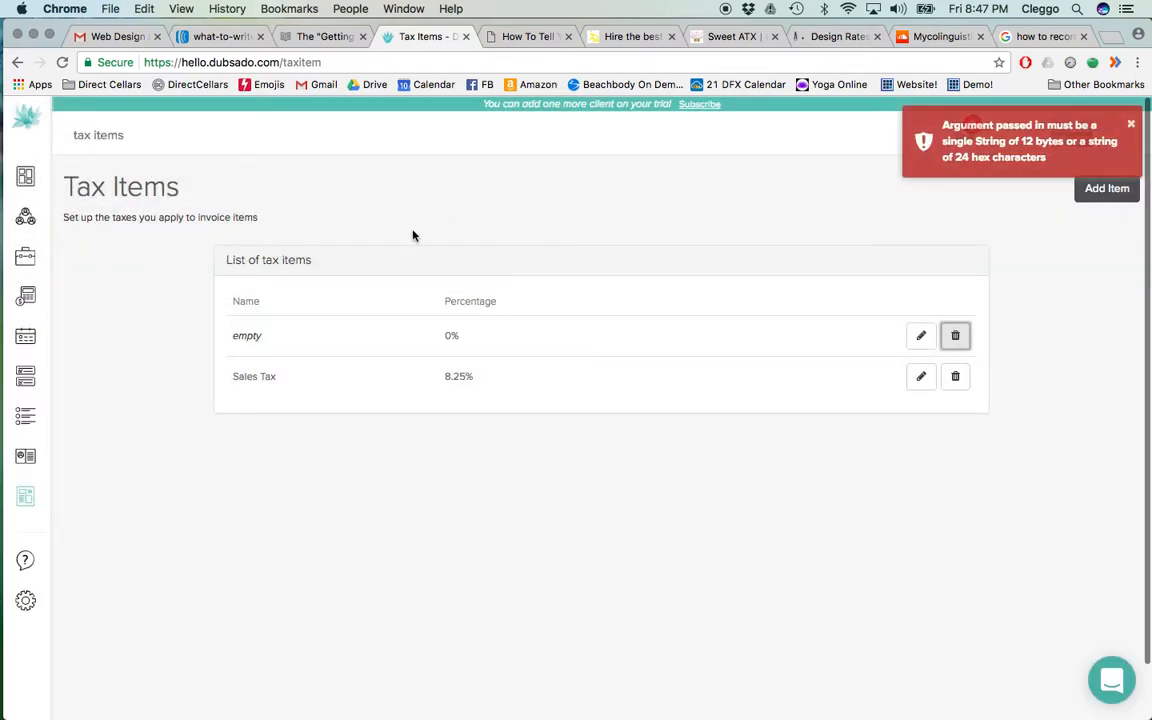
left_click(955, 338)
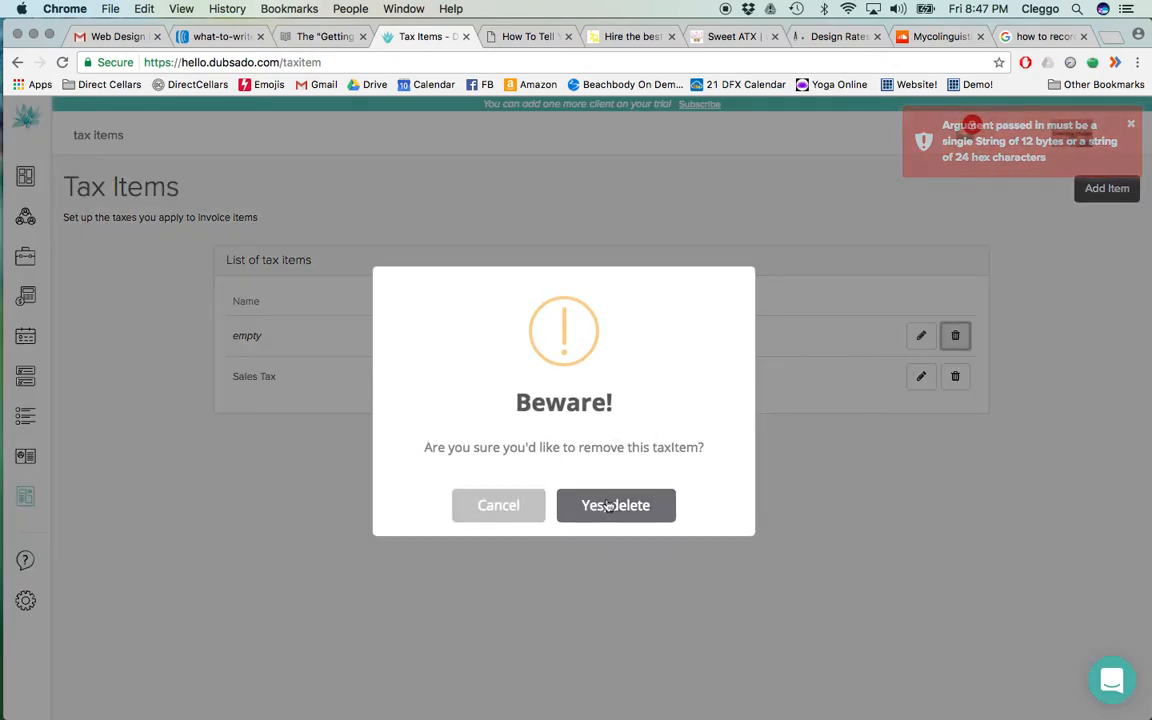
left_click(604, 504)
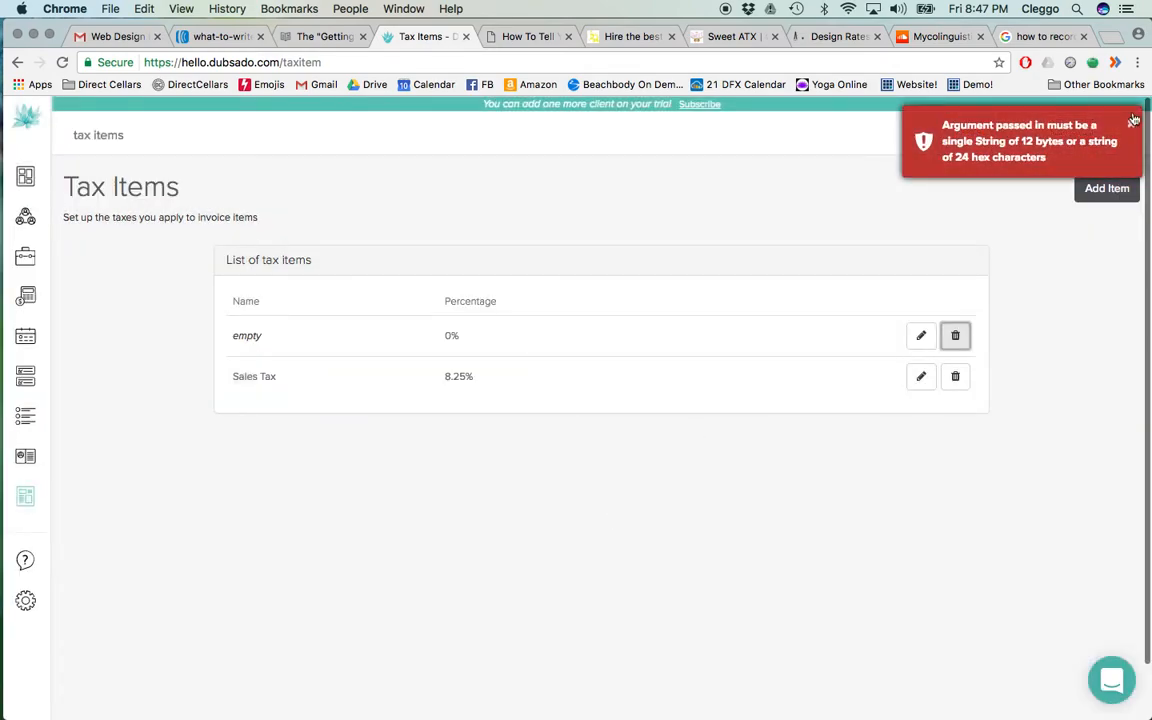
left_click(1132, 130)
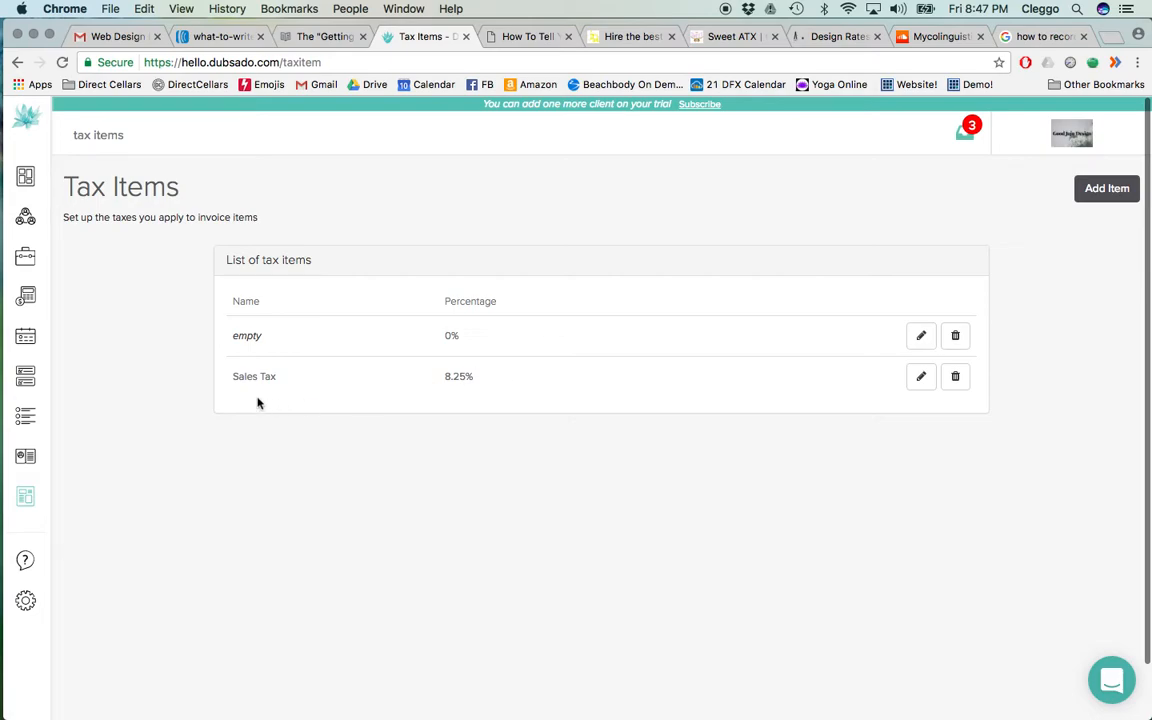
Open the package templates and create a new package.
mouse_move(30, 452)
left_click(72, 496)
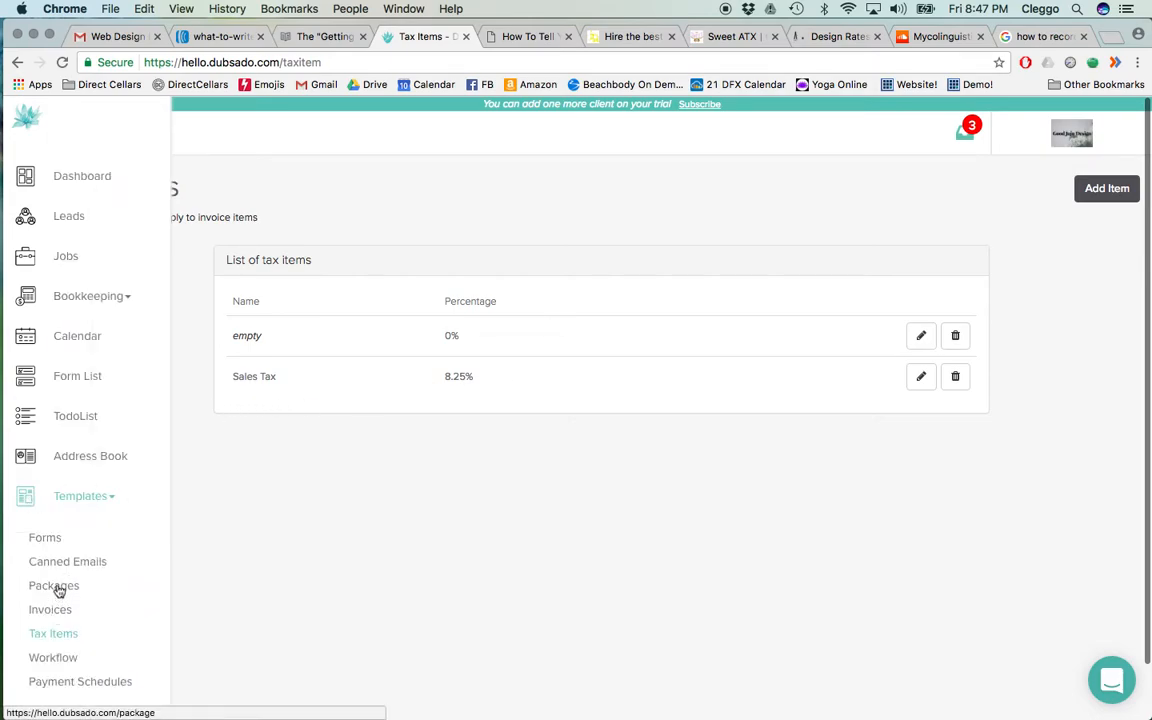
left_click(58, 589)
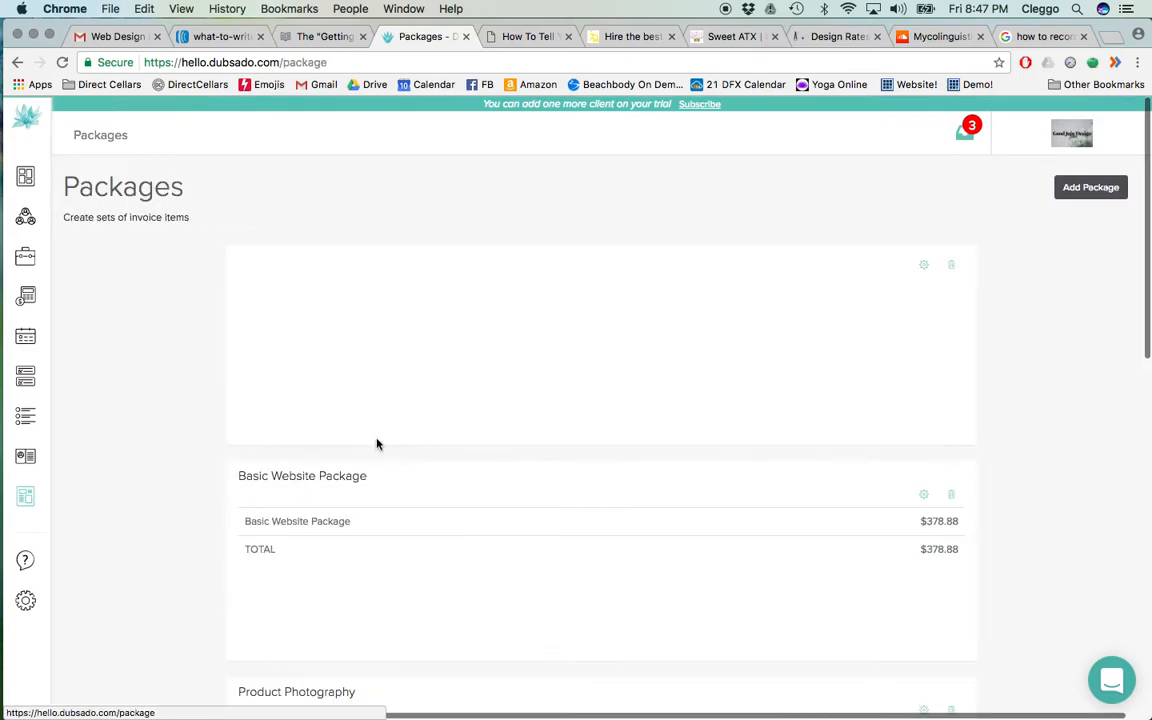
scroll(1010, 440, "down", 2)
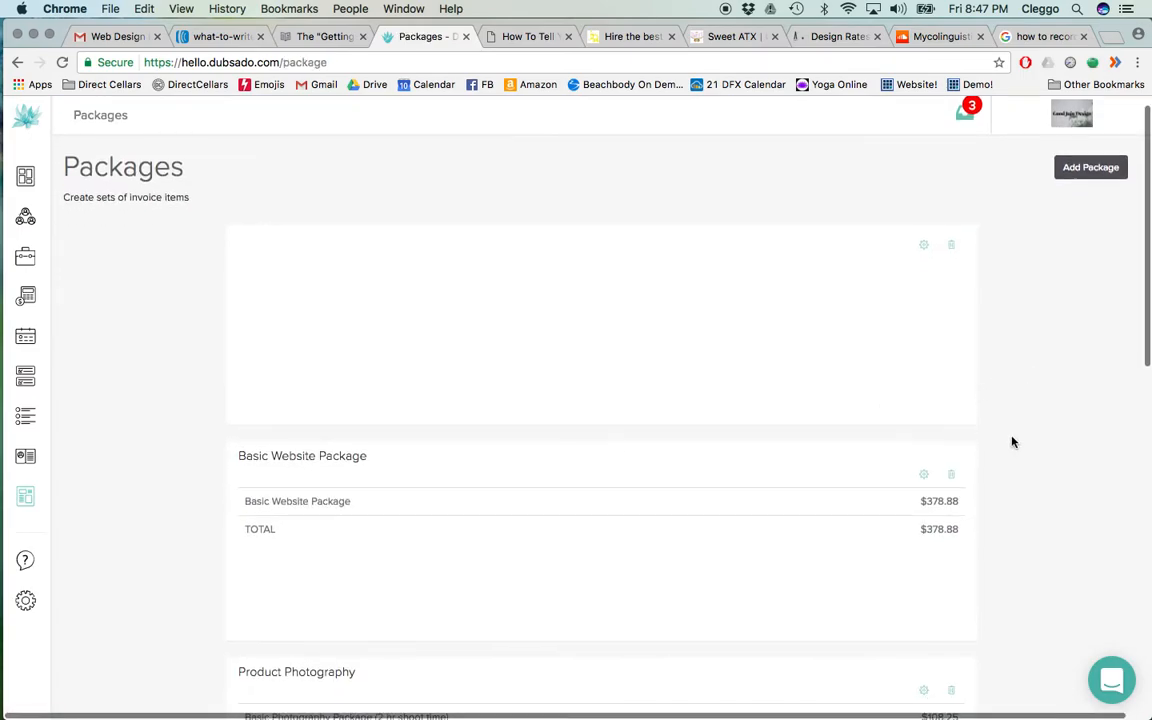
scroll(1012, 442, "up", 2)
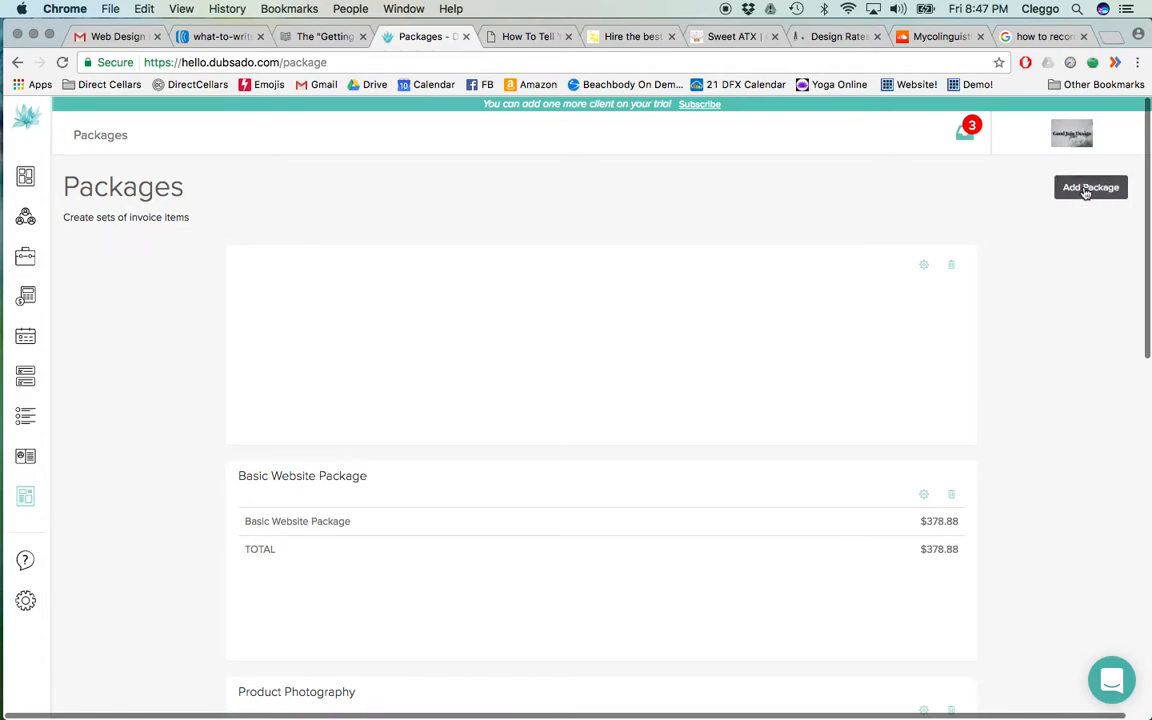
left_click(1087, 190)
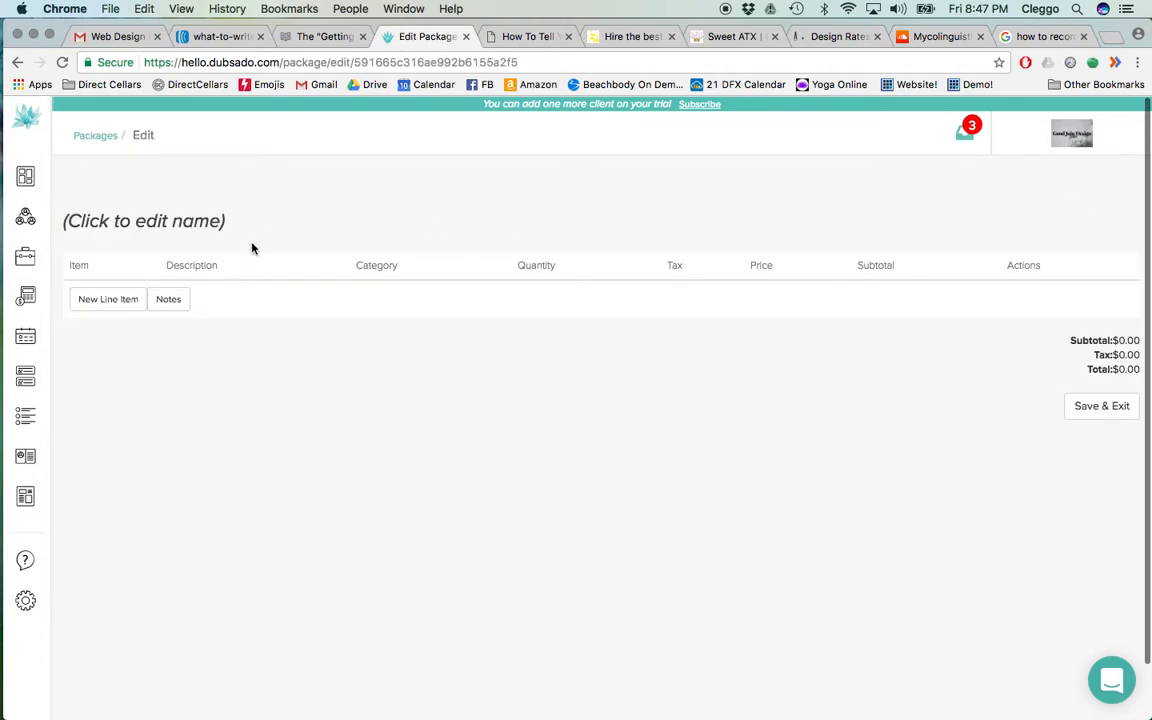
Try to name the new package E-Commerce Website.
left_click(145, 219)
type("W")
key("BackSpace")
type("Basic Wesb")
key("BackSpace")
key("BackSpace")
type("bsite")
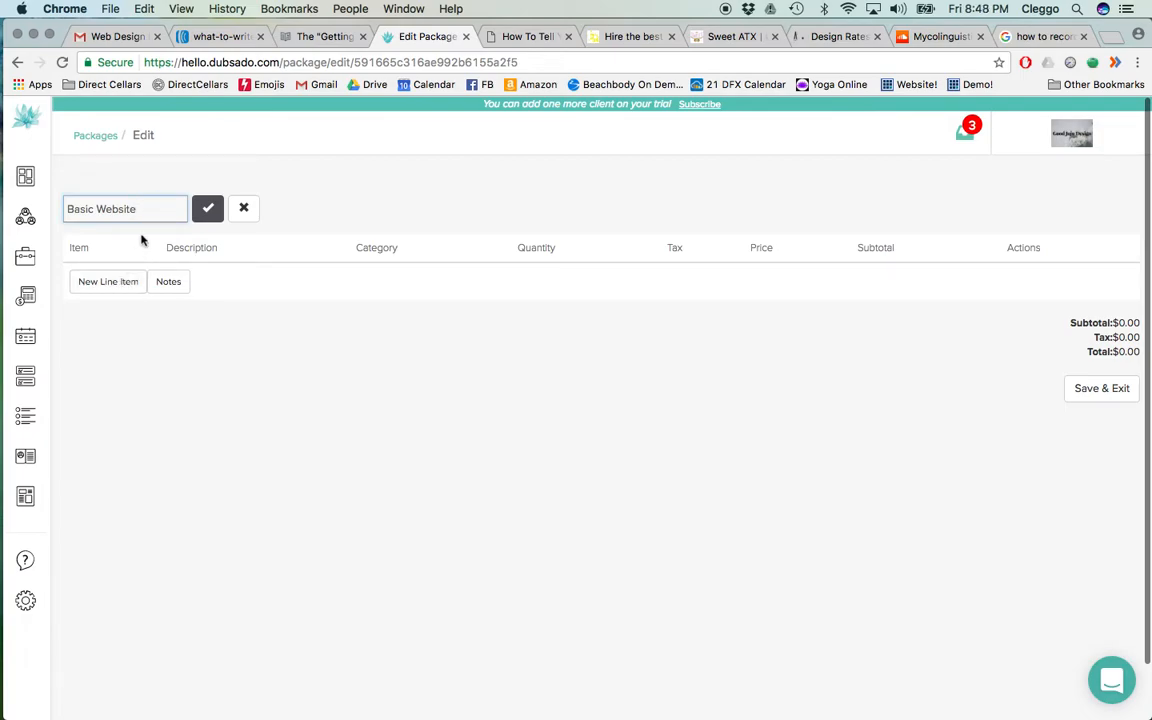
key("super+a")
type("E-Commerce Website")
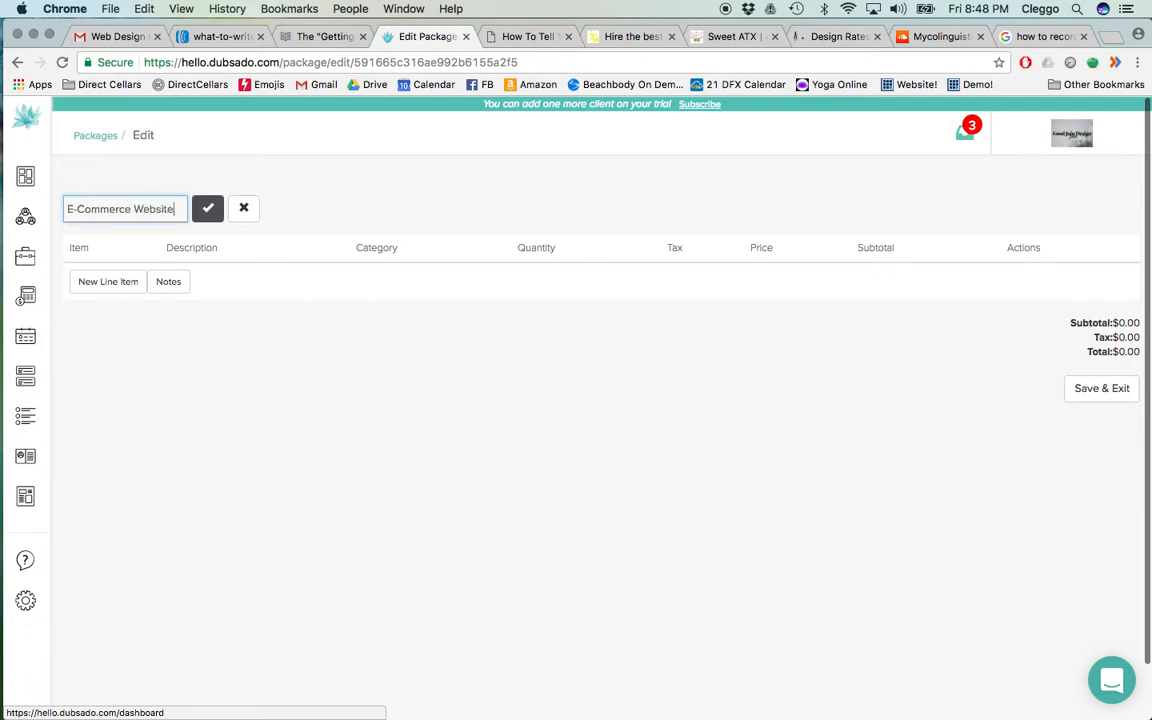
Start a new line item and name the package E-Commerce Website.
left_click(121, 282)
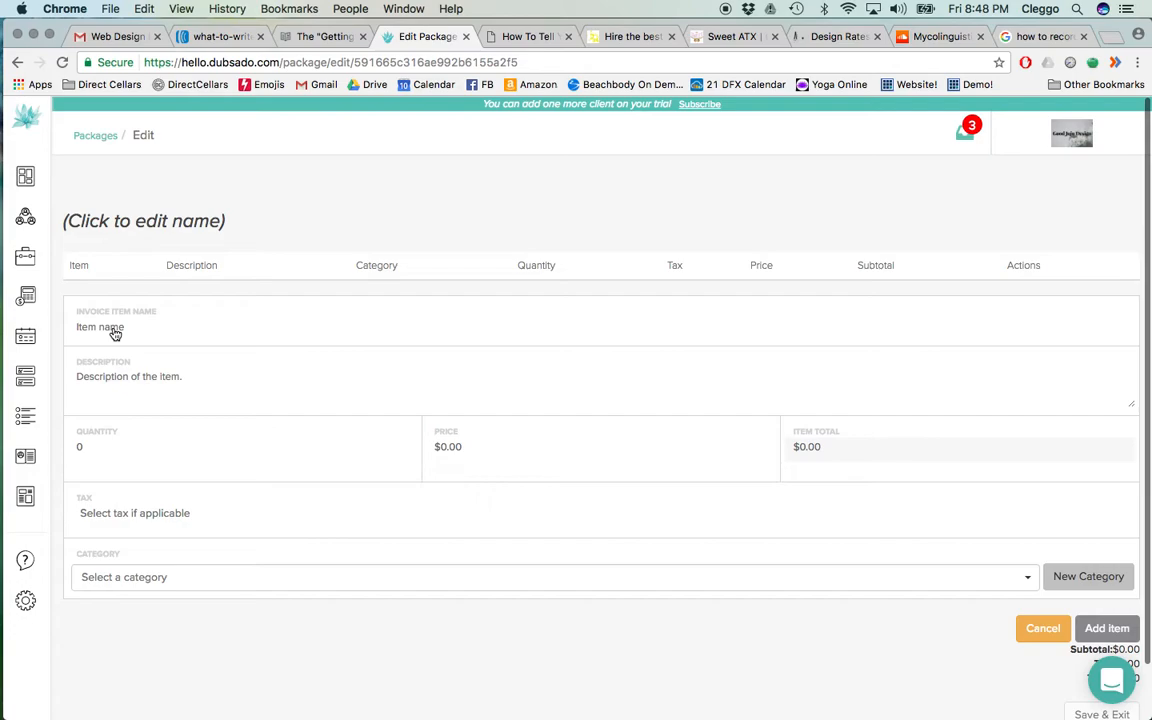
left_click(145, 221)
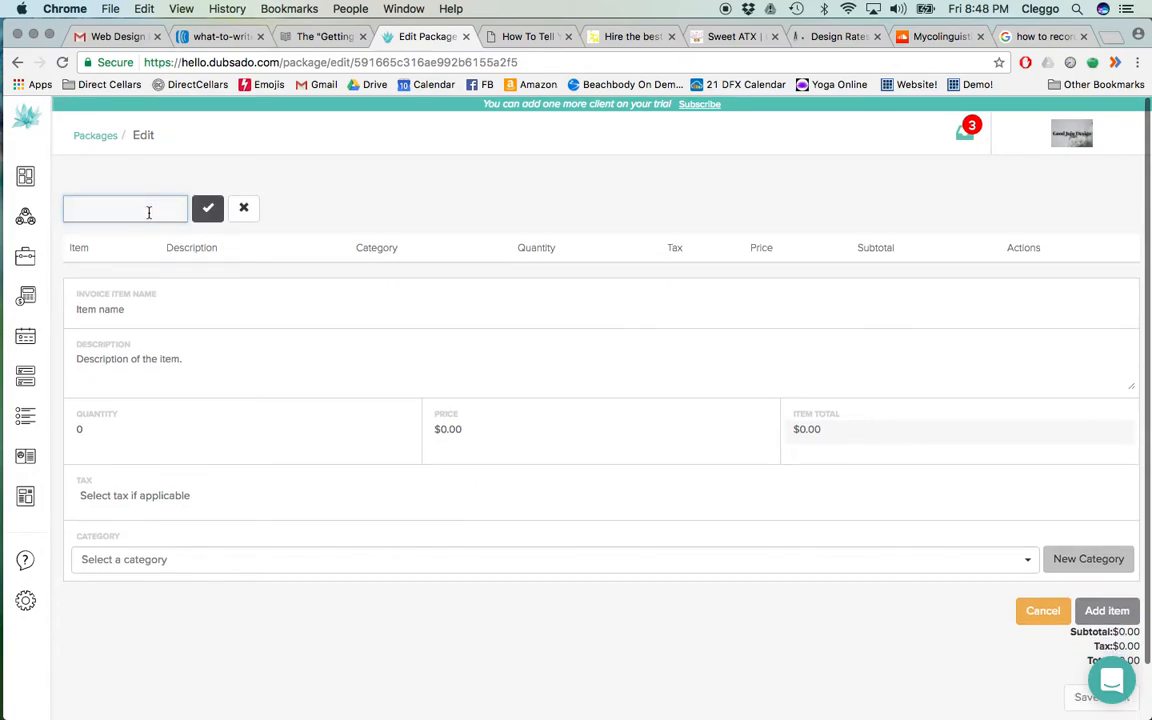
type("E-Commerce Website")
left_click(208, 208)
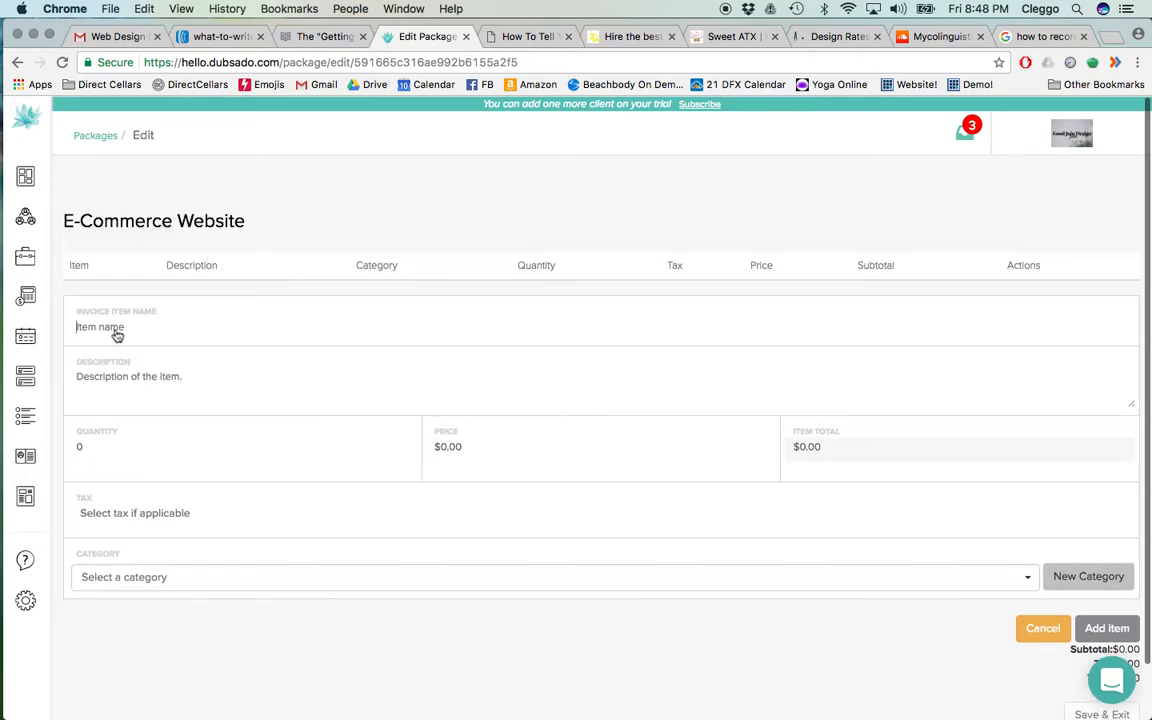
Name the line item Website Design & Development, with quantity 1 and price 1000.00.
type("Website Design & Development")
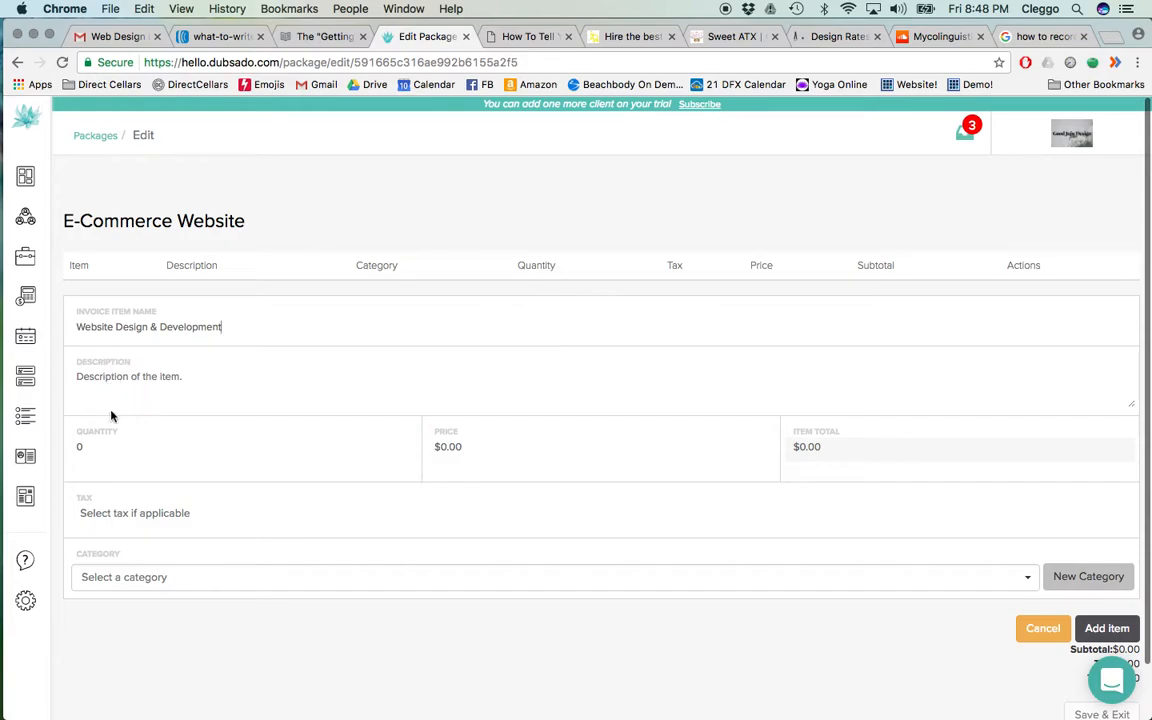
left_click(90, 447)
key("BackSpace")
type("1")
left_click(452, 450)
key("BackSpace")
type("1000.00")
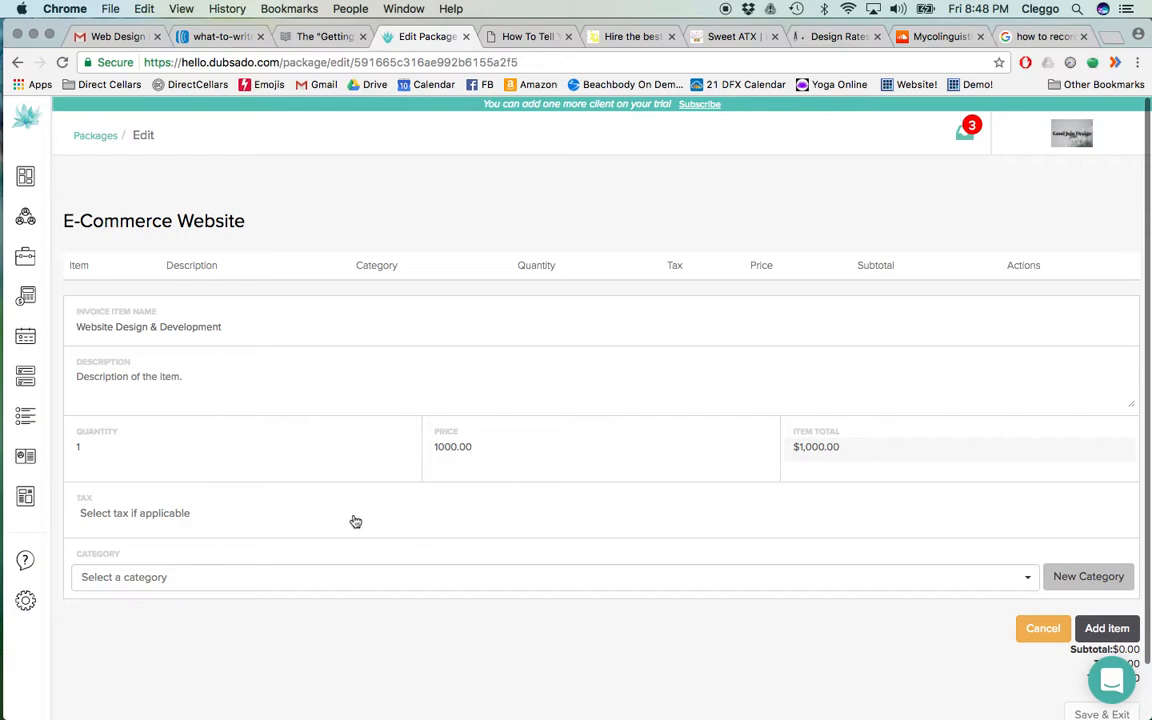
Apply the 8.25% Sales Tax to the line item, then add it and save the package.
left_click(141, 513)
left_click(139, 546)
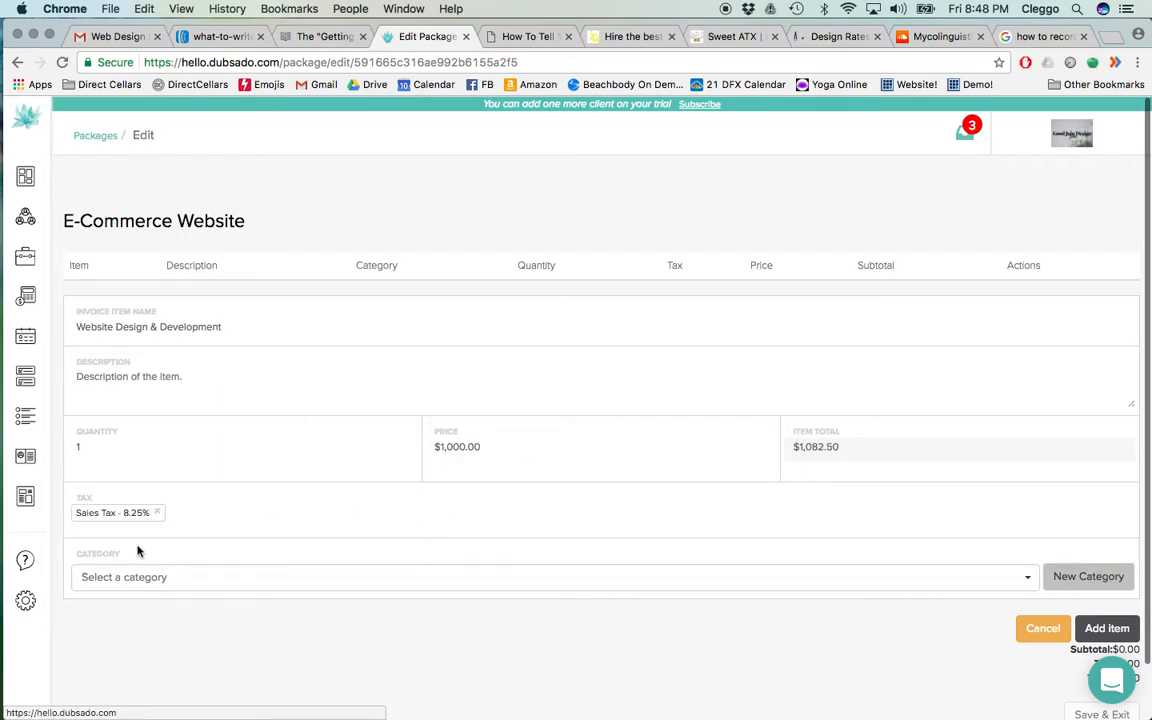
left_click(1109, 631)
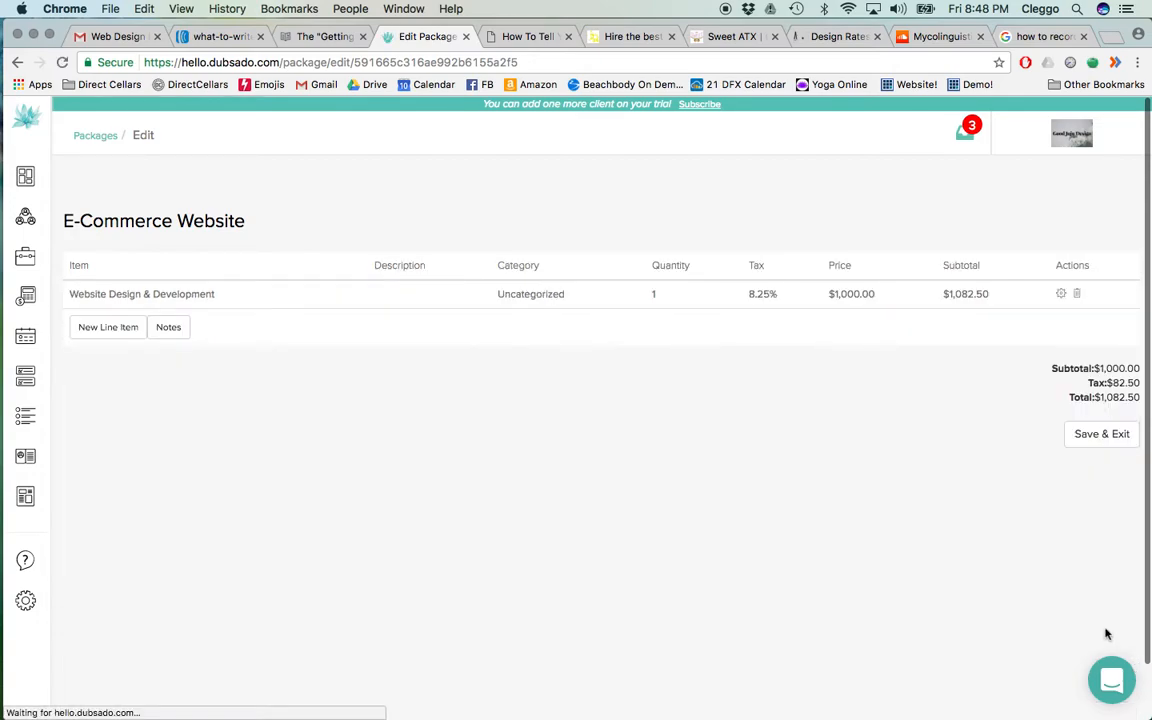
left_click(1100, 436)
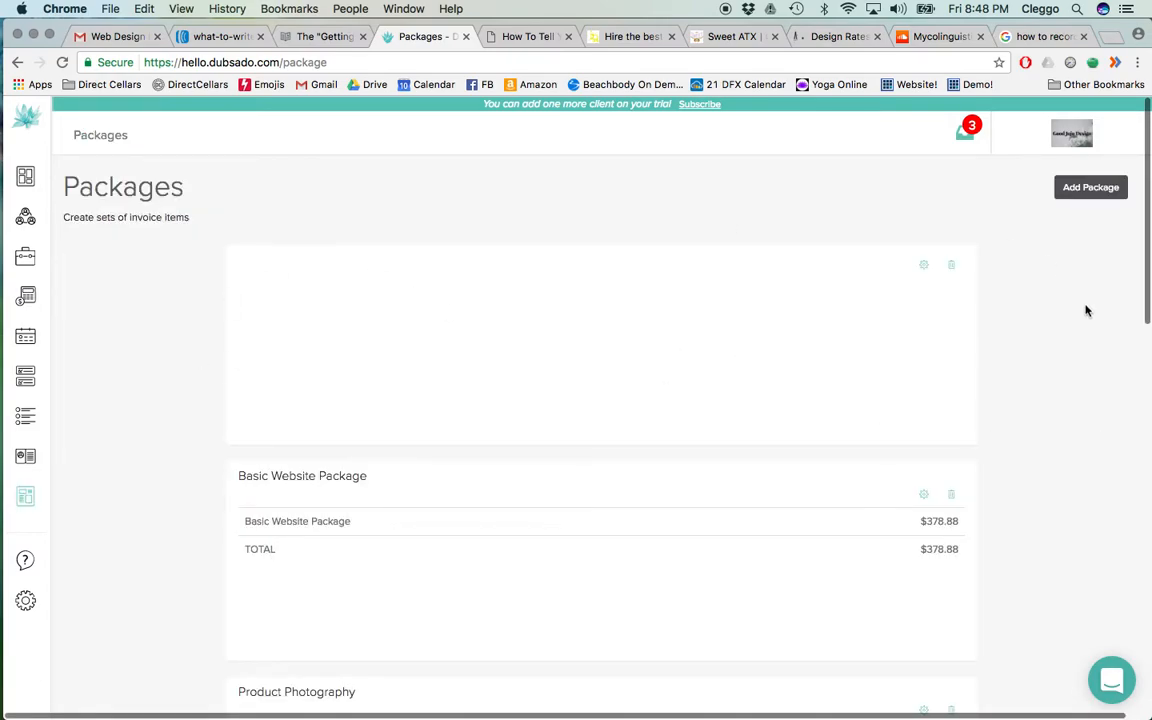
Review the package list down to the E-Commerce Website package.
scroll(1035, 349, "down", 2)
scroll(1035, 348, "up", 2)
scroll(1023, 368, "down", 10)
scroll(1023, 368, "down", 6)
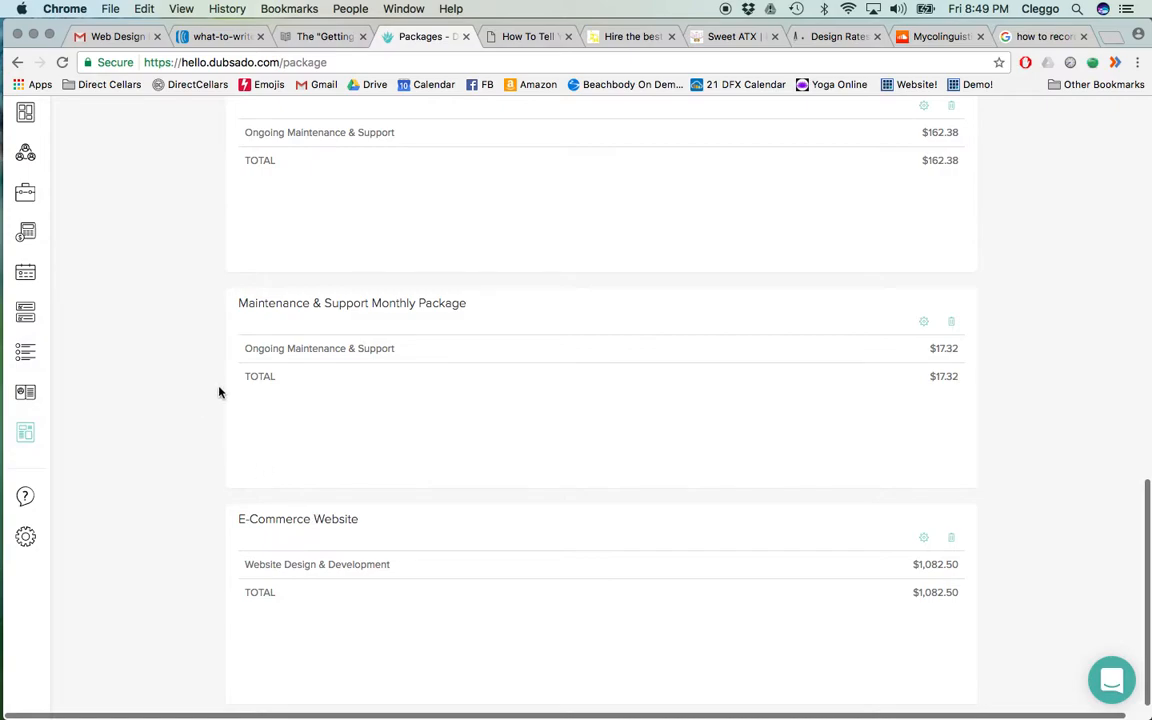
scroll(205, 376, "up", 3)
scroll(205, 376, "up", 1)
scroll(206, 375, "down", 3)
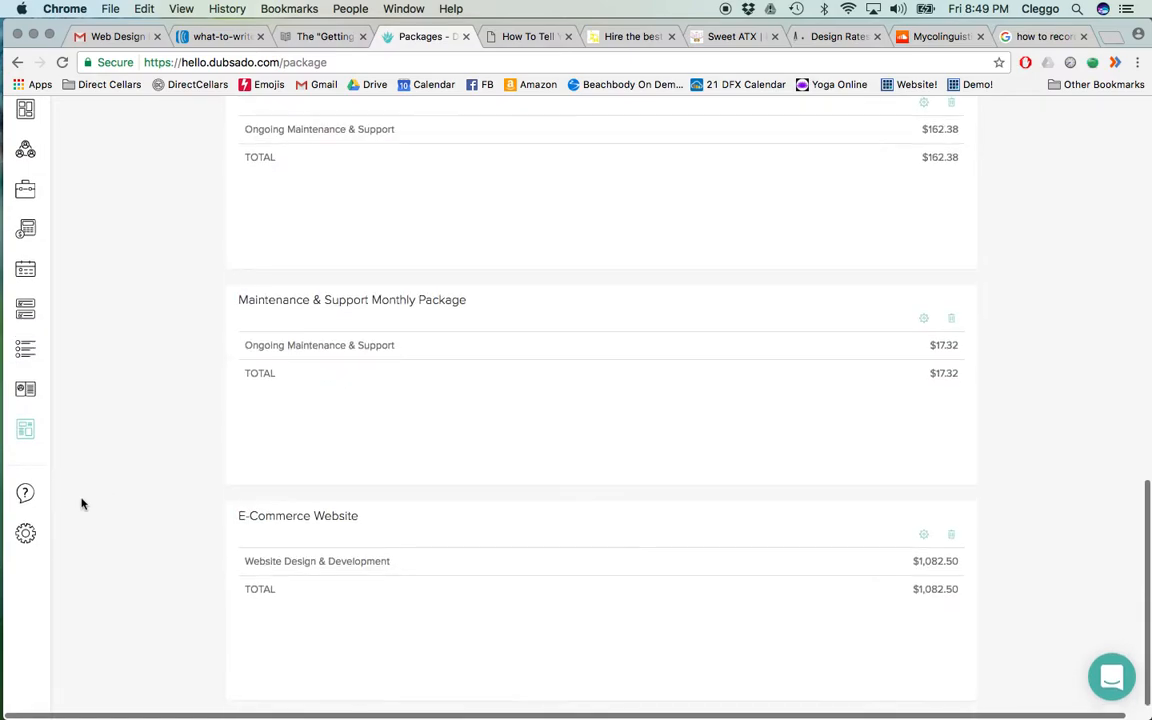
Open the Web Design Contract from the form templates for editing.
mouse_move(30, 441)
left_click(84, 438)
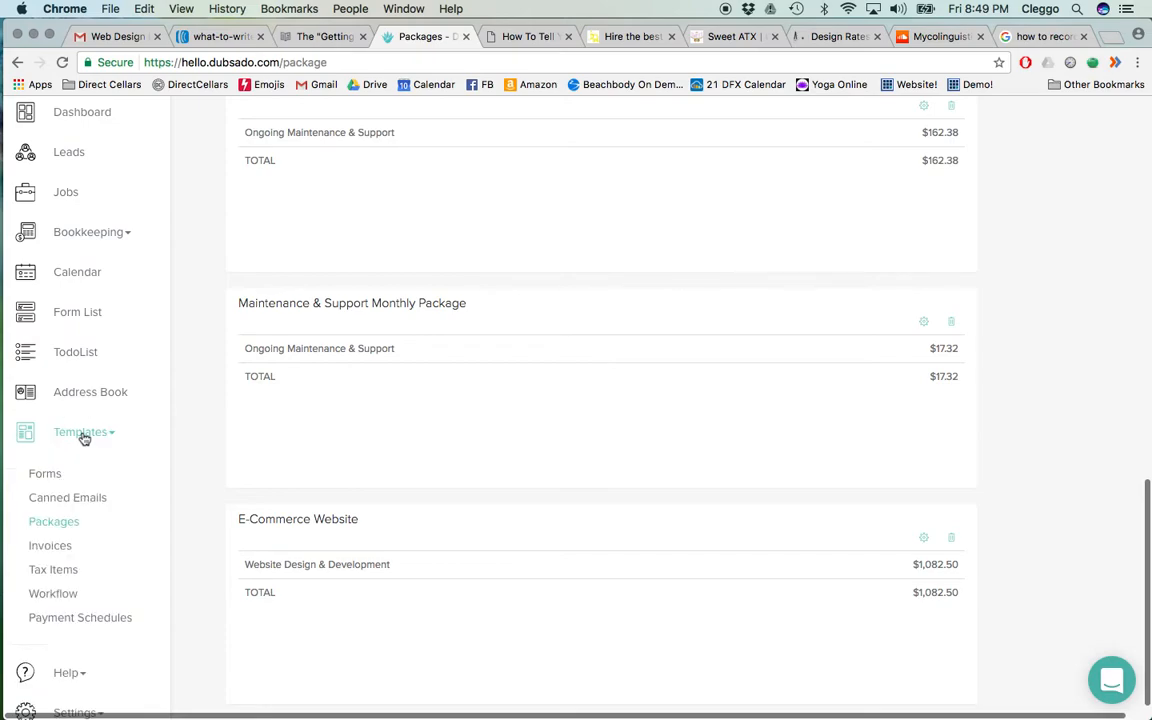
left_click(51, 478)
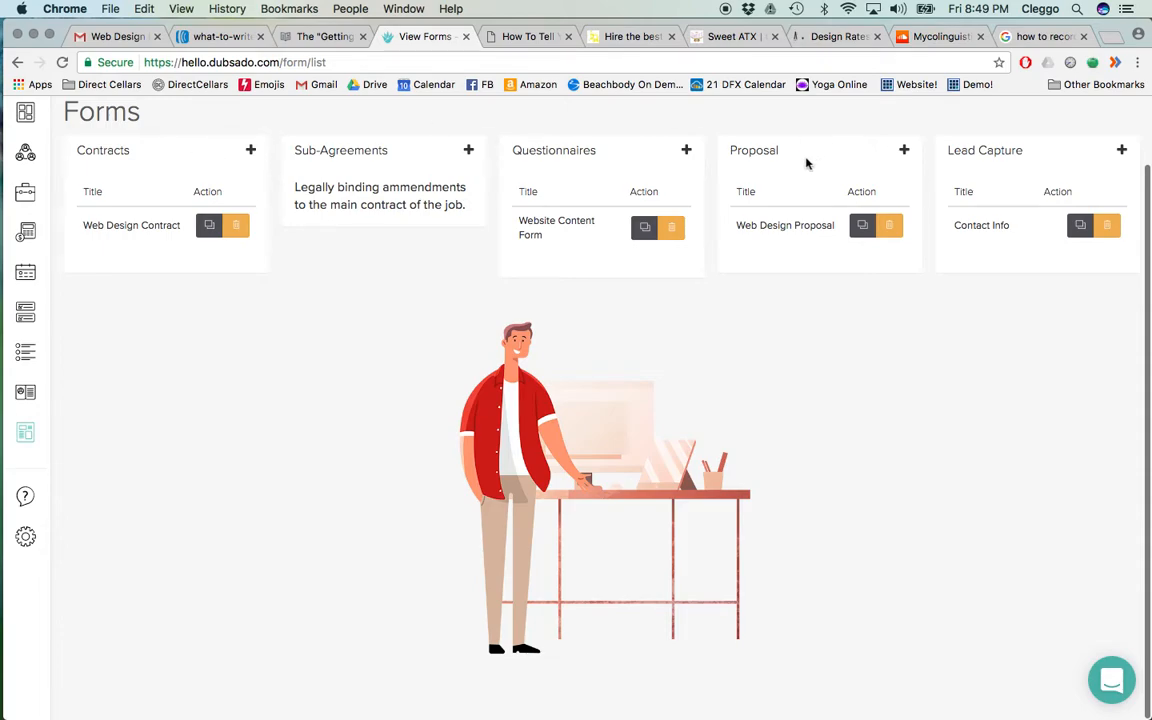
left_click(138, 228)
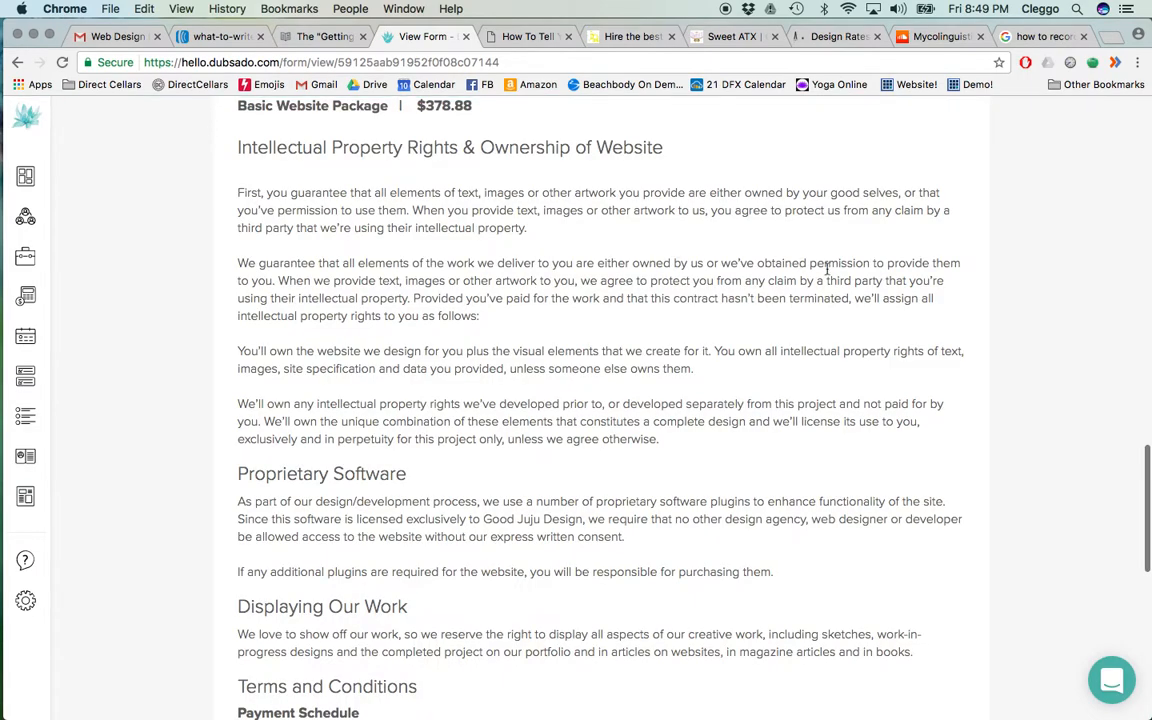
scroll(826, 267, "up", 5)
scroll(826, 267, "up", 10)
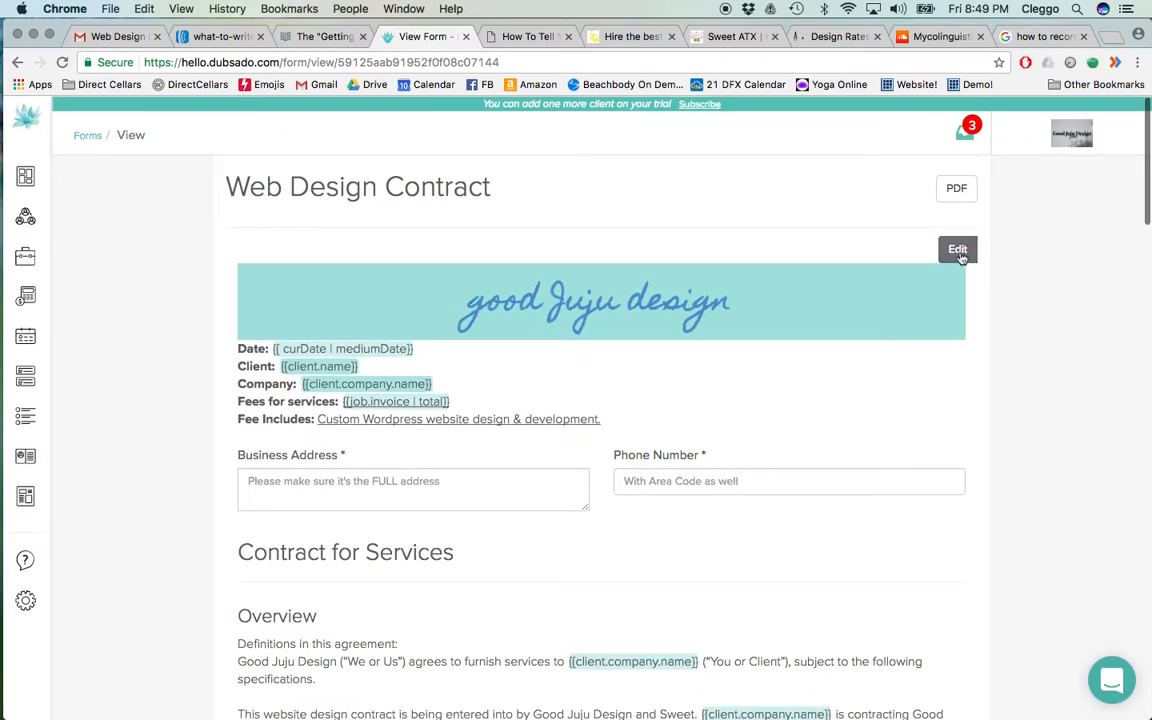
left_click(957, 250)
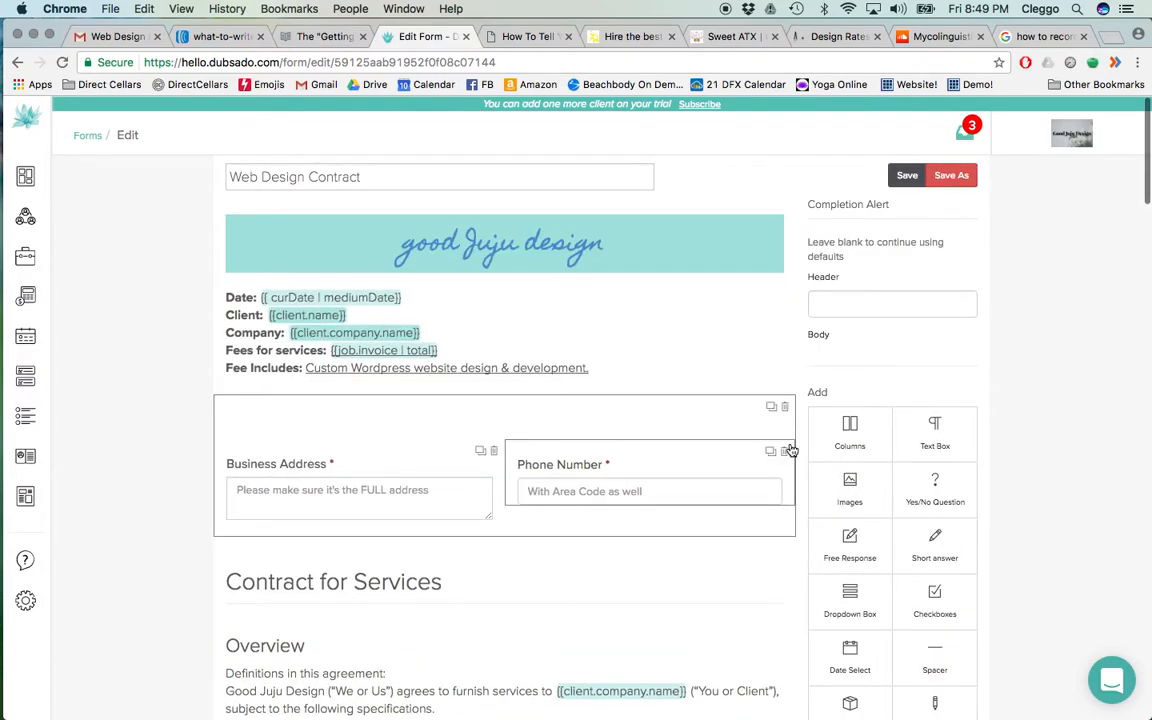
Look through the contract and open its text block with the date, client, company and fee details.
scroll(795, 460, "down", 5)
scroll(801, 473, "down", 6)
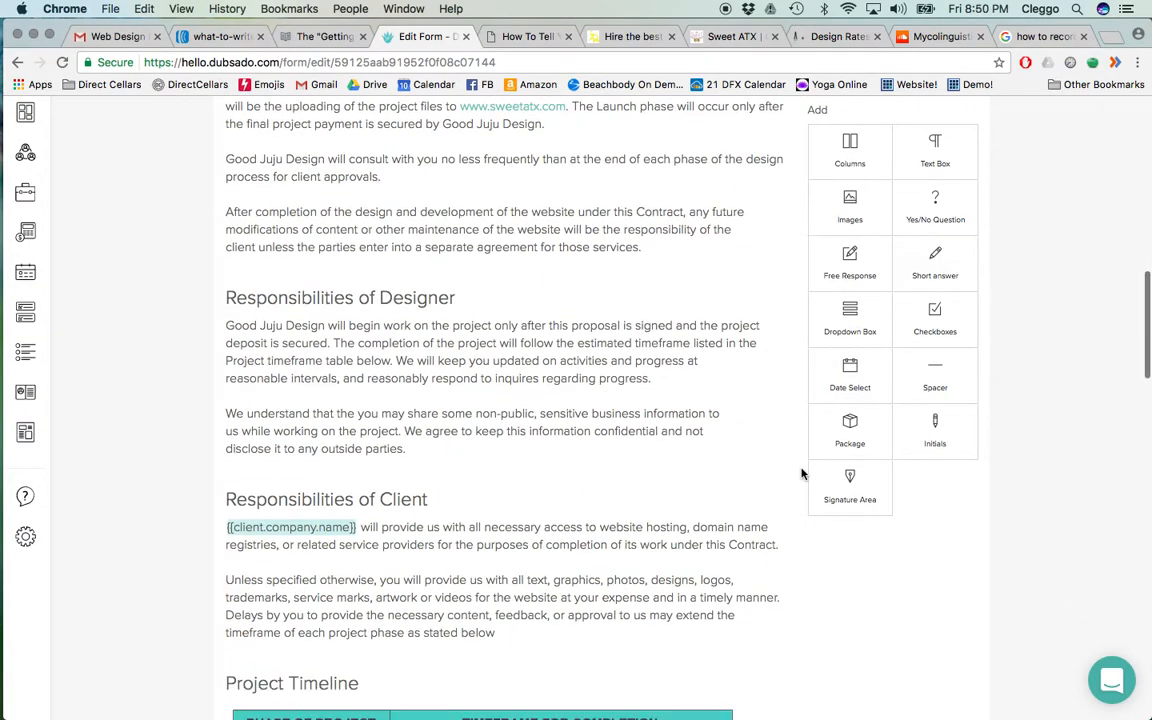
scroll(801, 473, "up", 10)
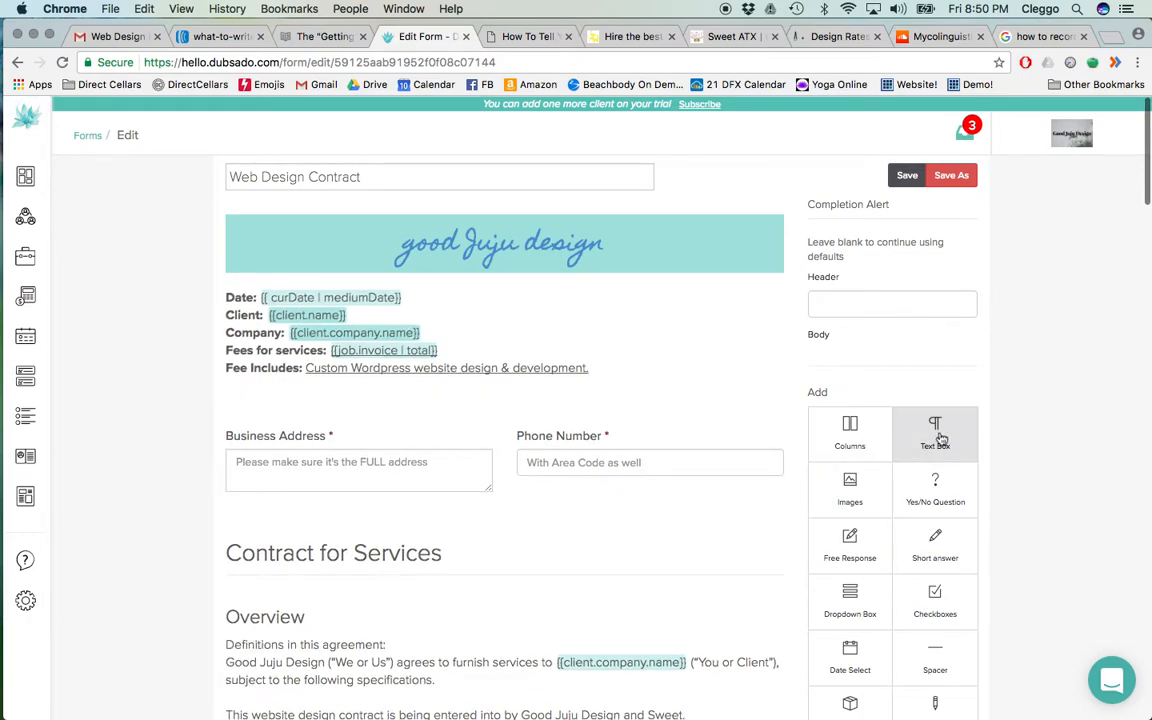
left_click(637, 330)
left_click(673, 178)
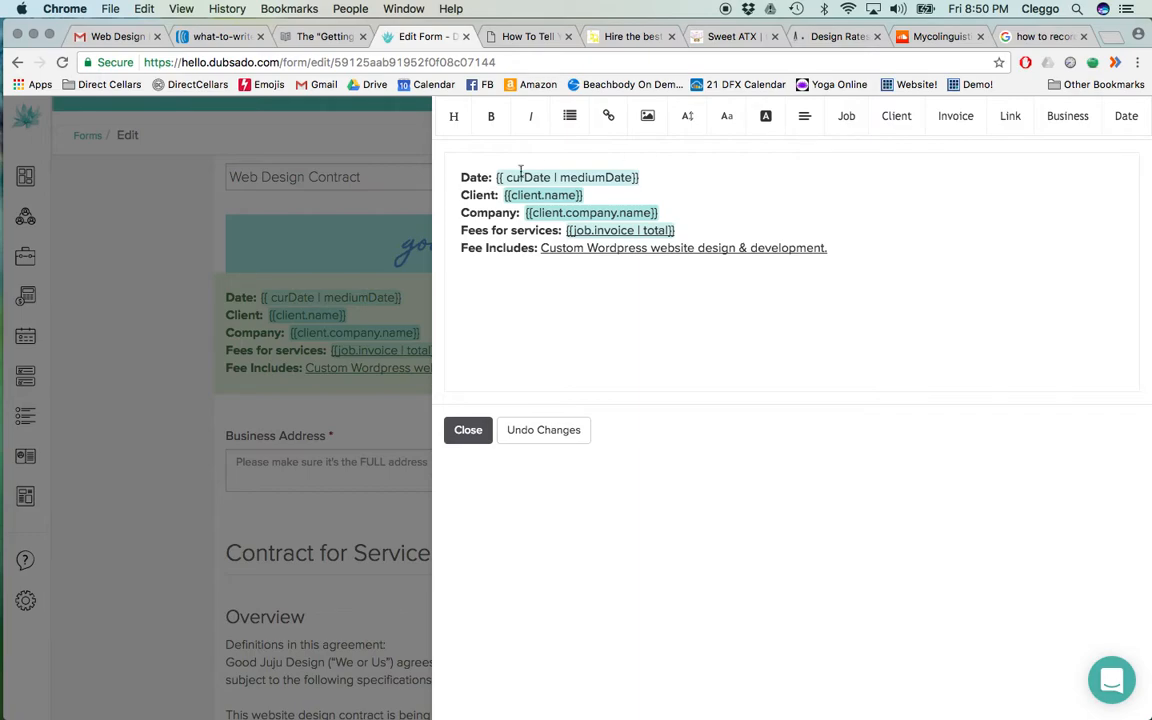
Examine the invoice, client, job and date smart fields available for the contract's details text block and close the block.
left_click(962, 118)
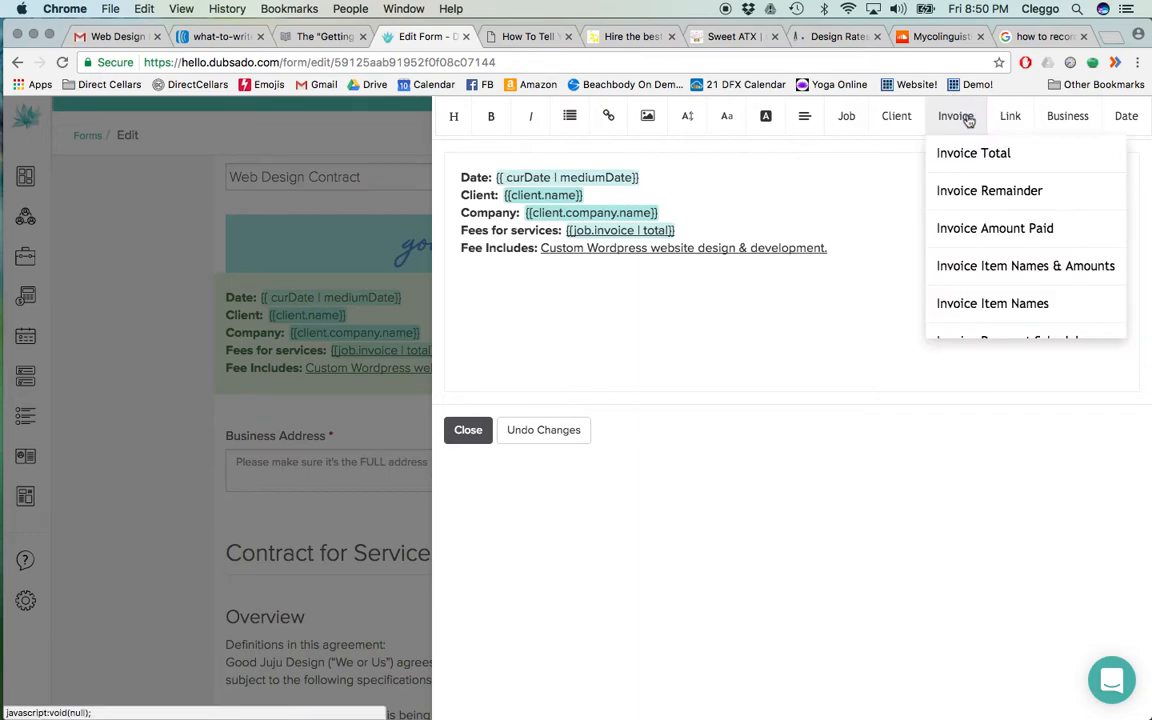
left_click(896, 116)
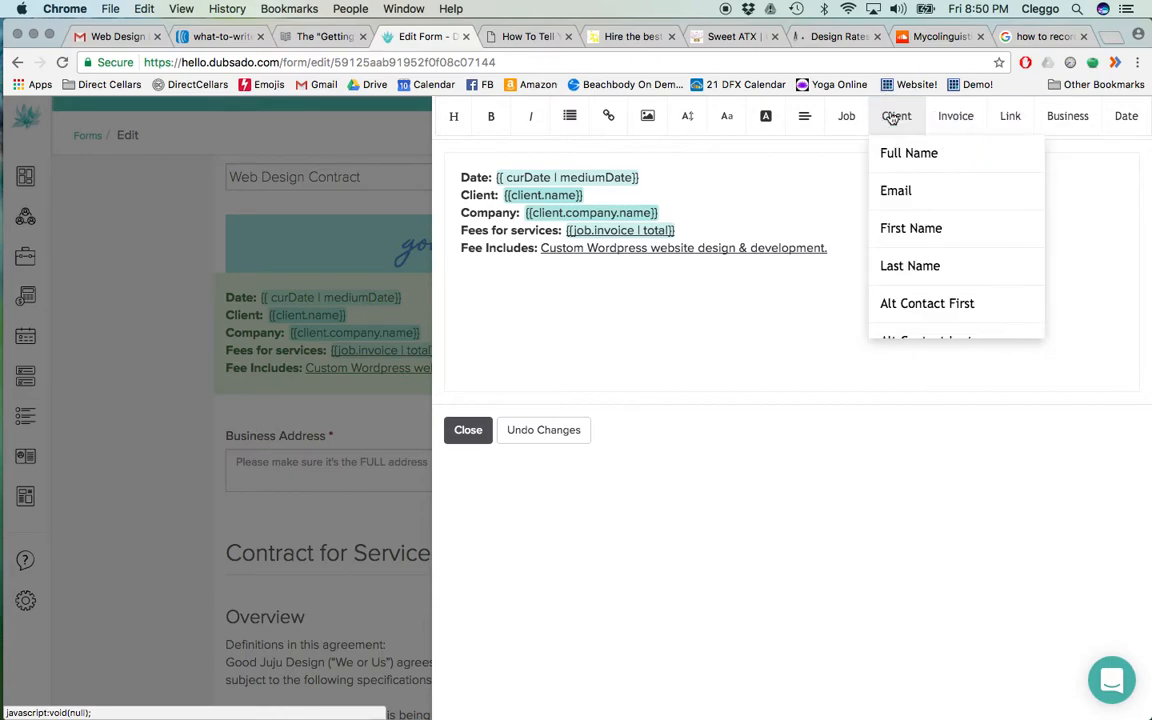
scroll(910, 200, "down", 2)
left_click(840, 114)
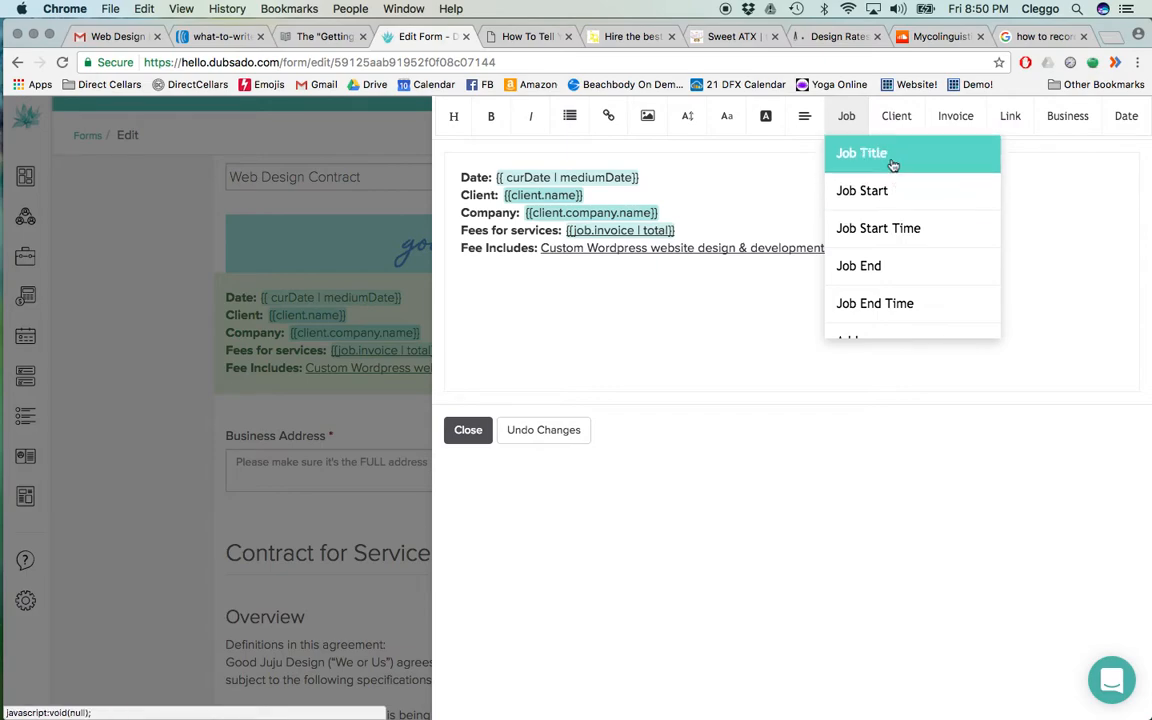
scroll(902, 272, "down", 1)
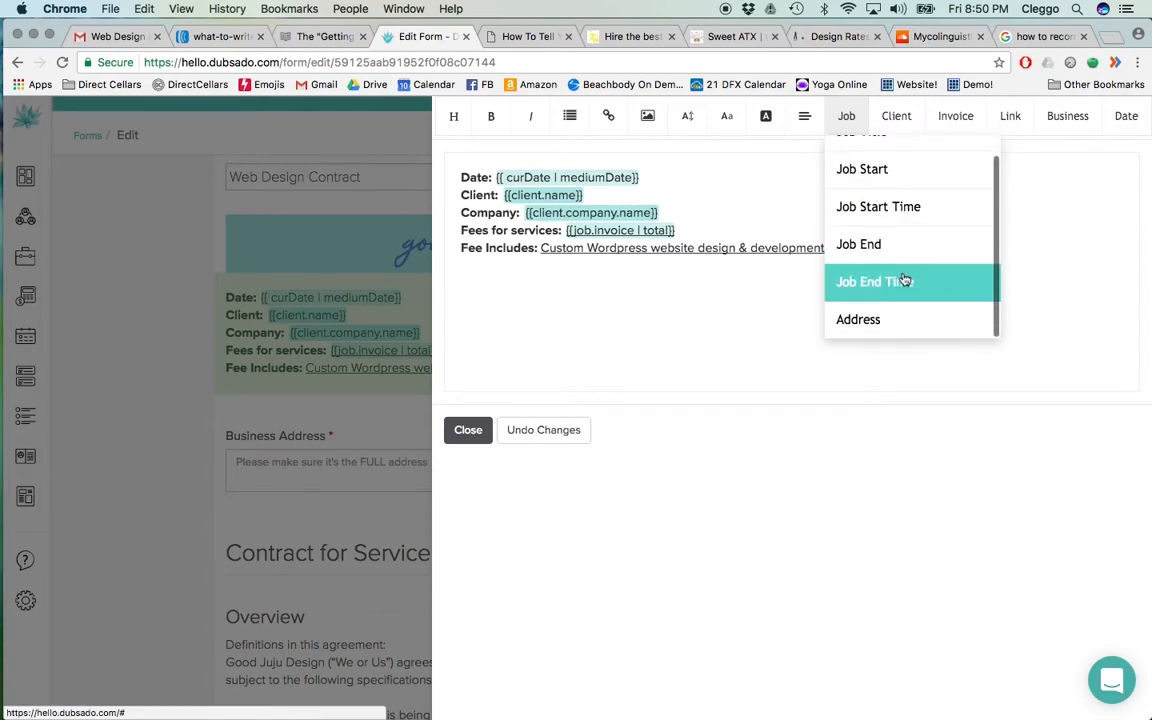
left_click(1127, 118)
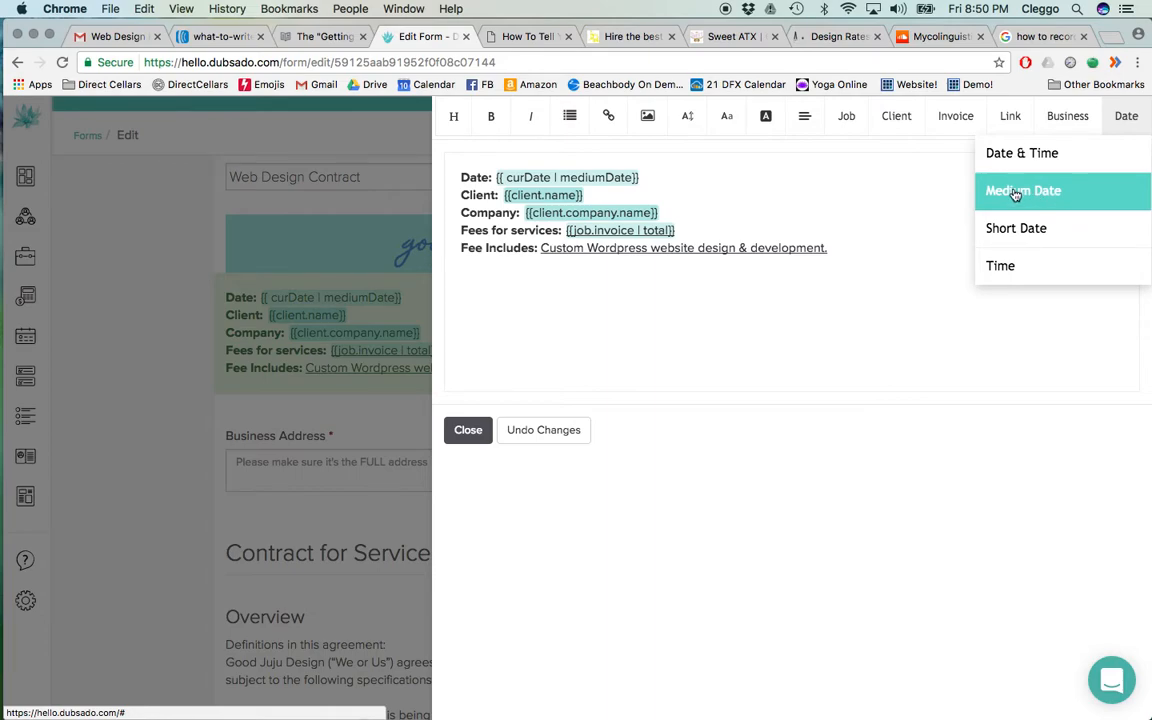
left_click(640, 177)
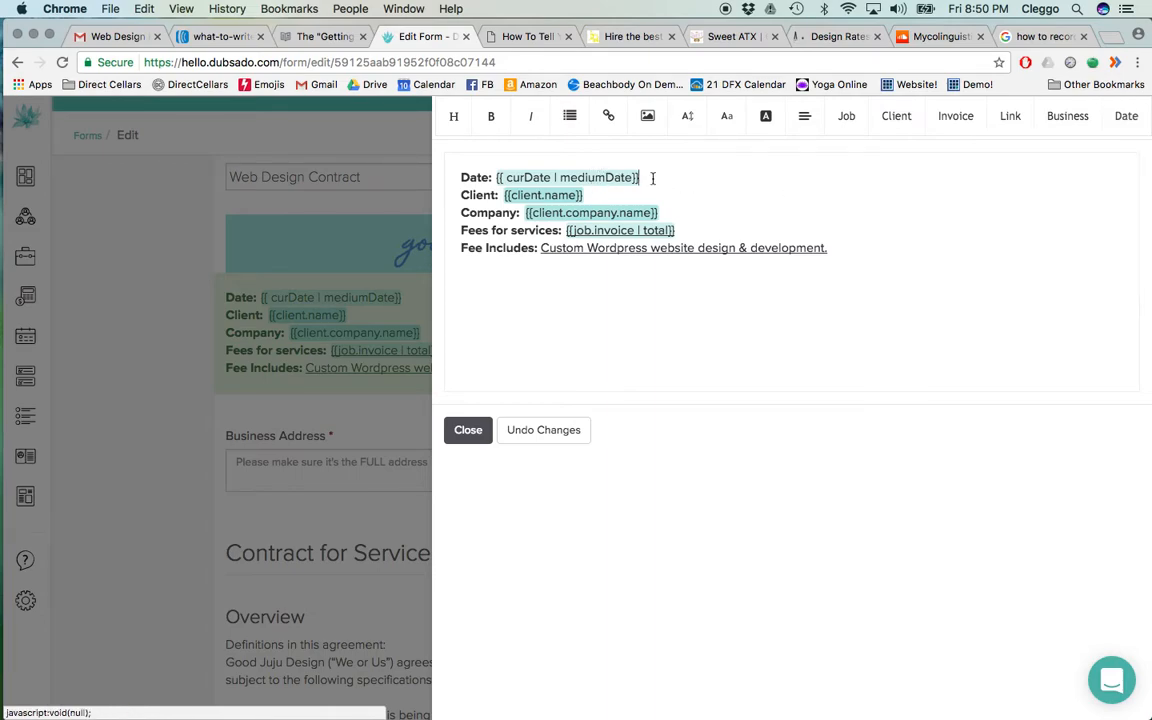
left_click(896, 116)
left_click(757, 165)
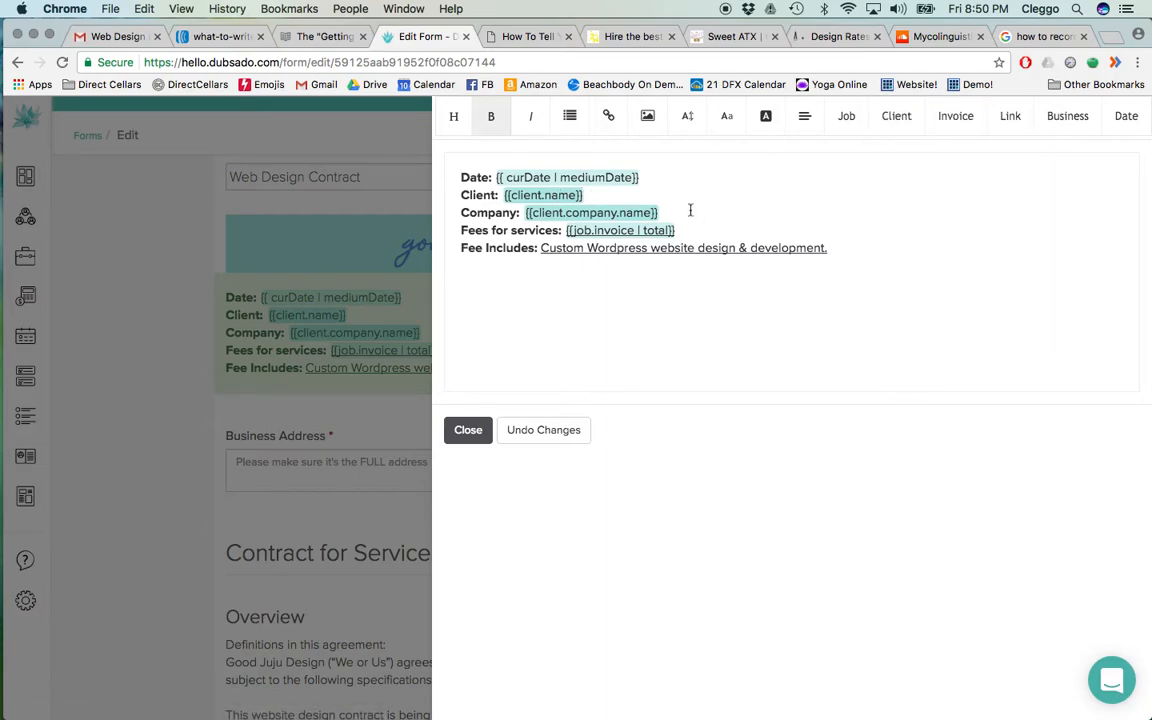
left_click(893, 117)
scroll(925, 263, "down", 3)
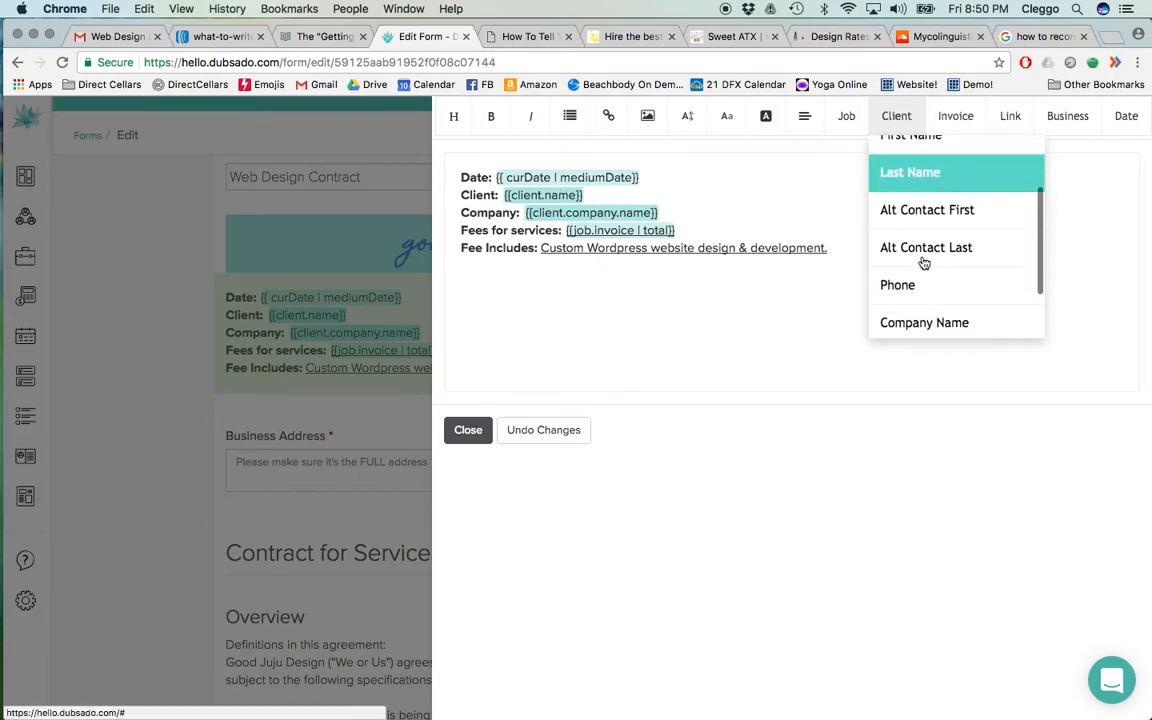
left_click(771, 306)
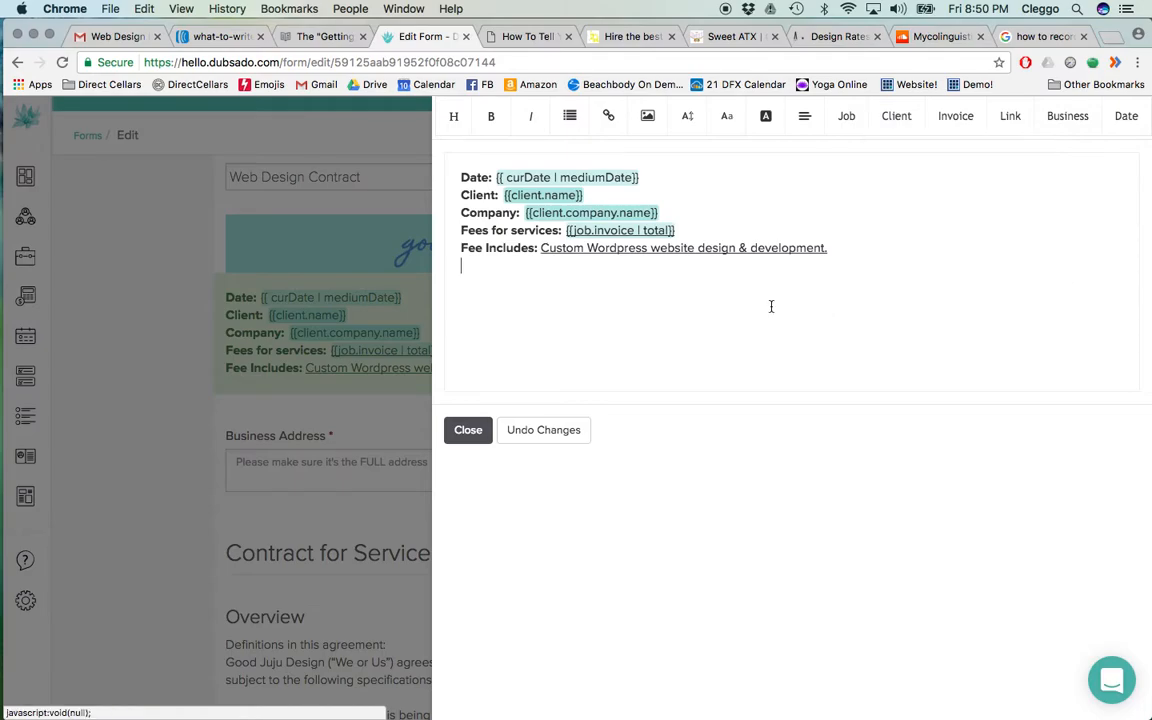
left_click(468, 430)
Examine the package name and total fields in the contract's Project Cost block and close the block.
scroll(769, 464, "down", 4)
scroll(769, 464, "down", 15)
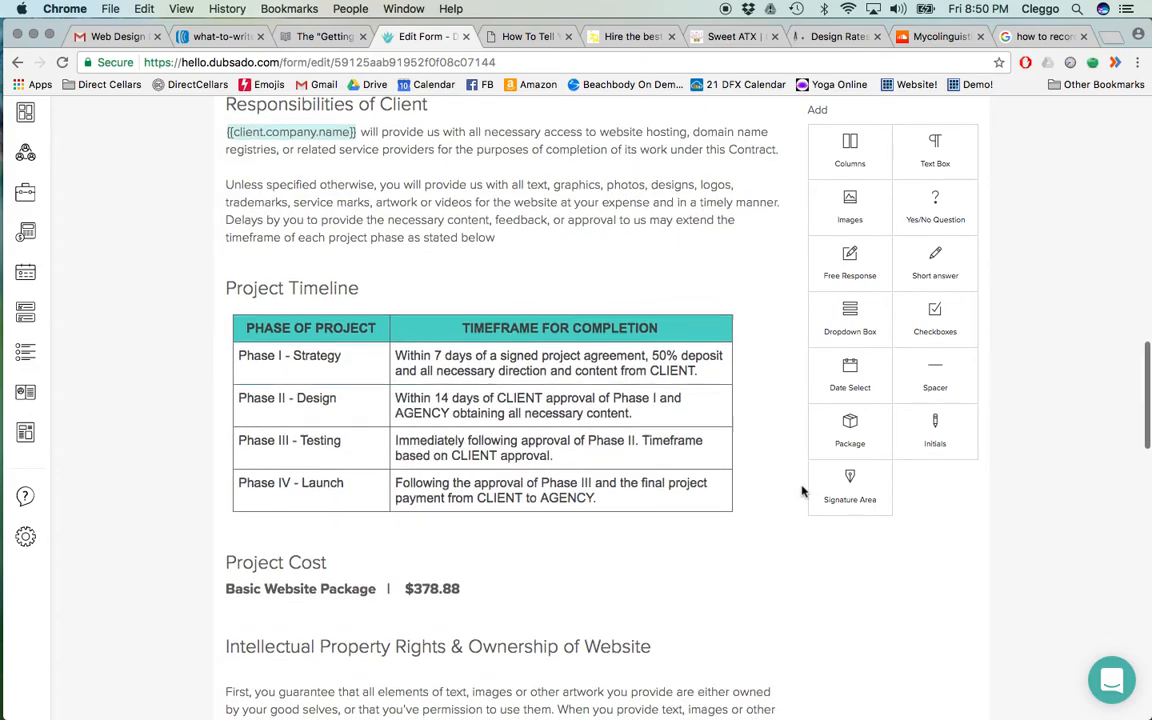
scroll(802, 488, "down", 7)
left_click(432, 256)
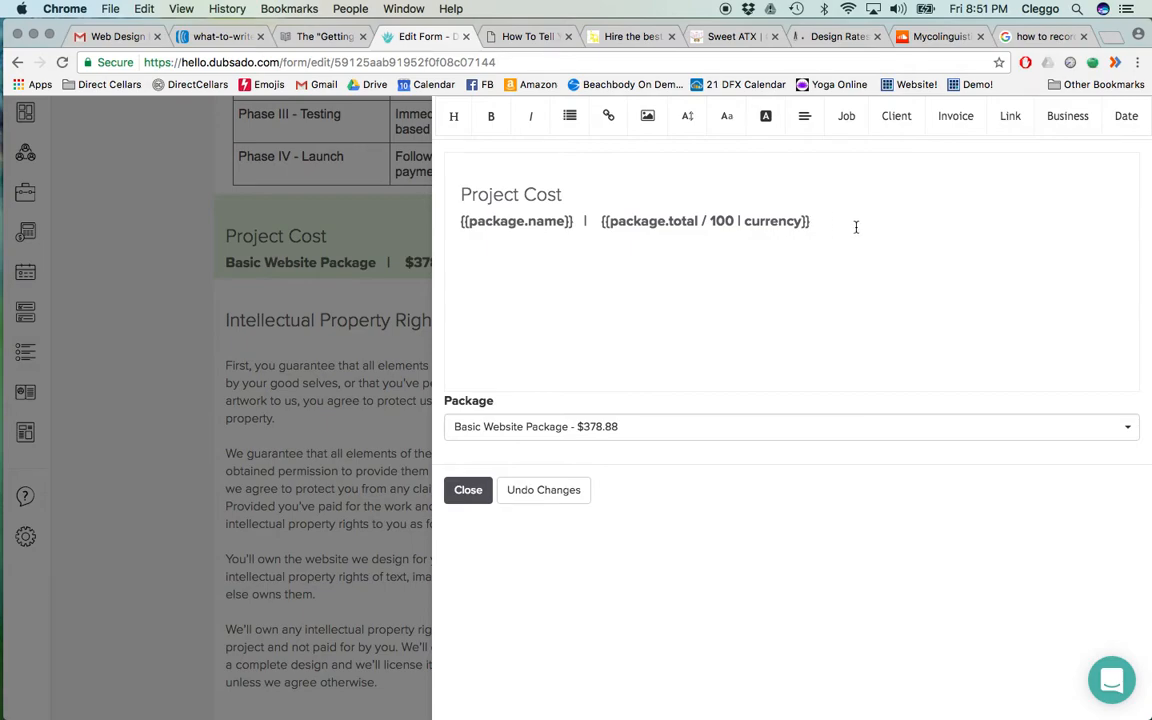
left_click(577, 221)
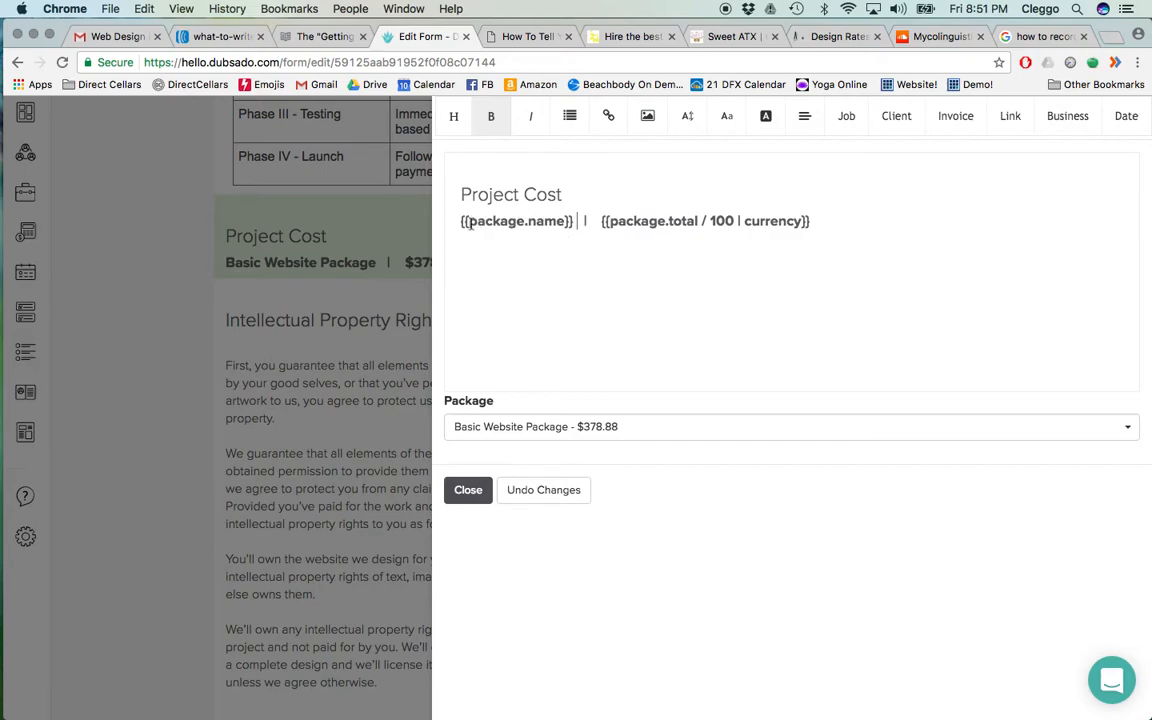
left_click(578, 221)
left_click(470, 491)
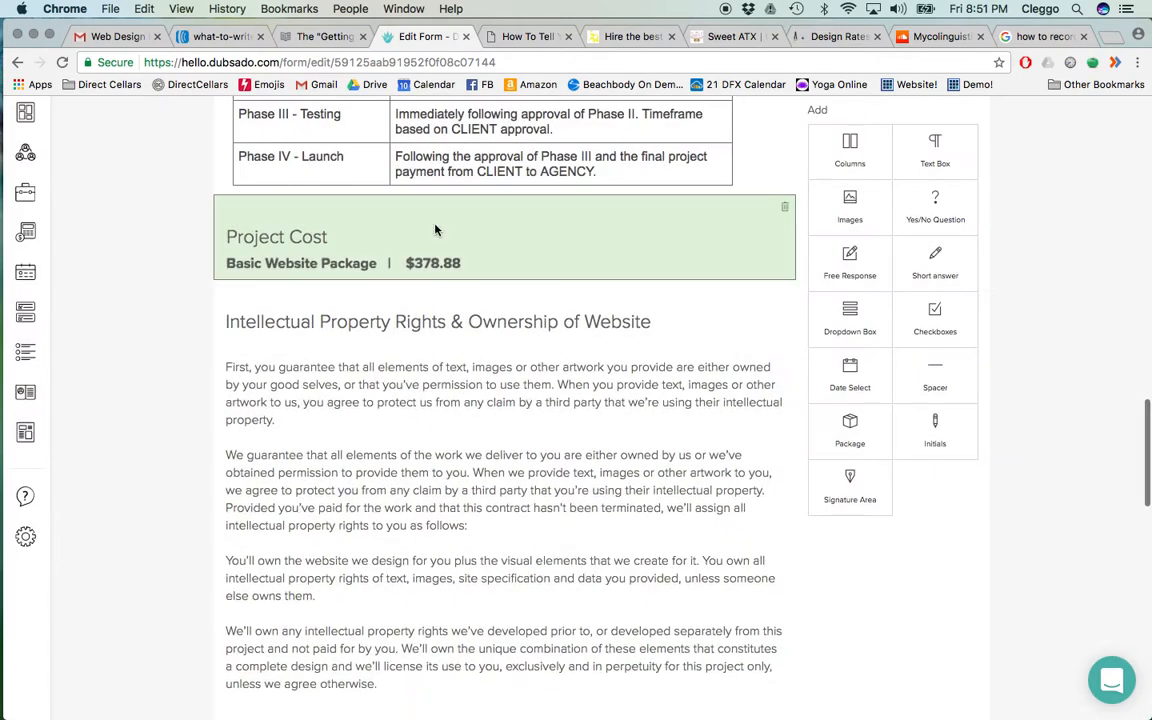
Insert a second package block below Project Cost and assign it the Basic Website Package.
left_click_drag(850, 430, 655, 322)
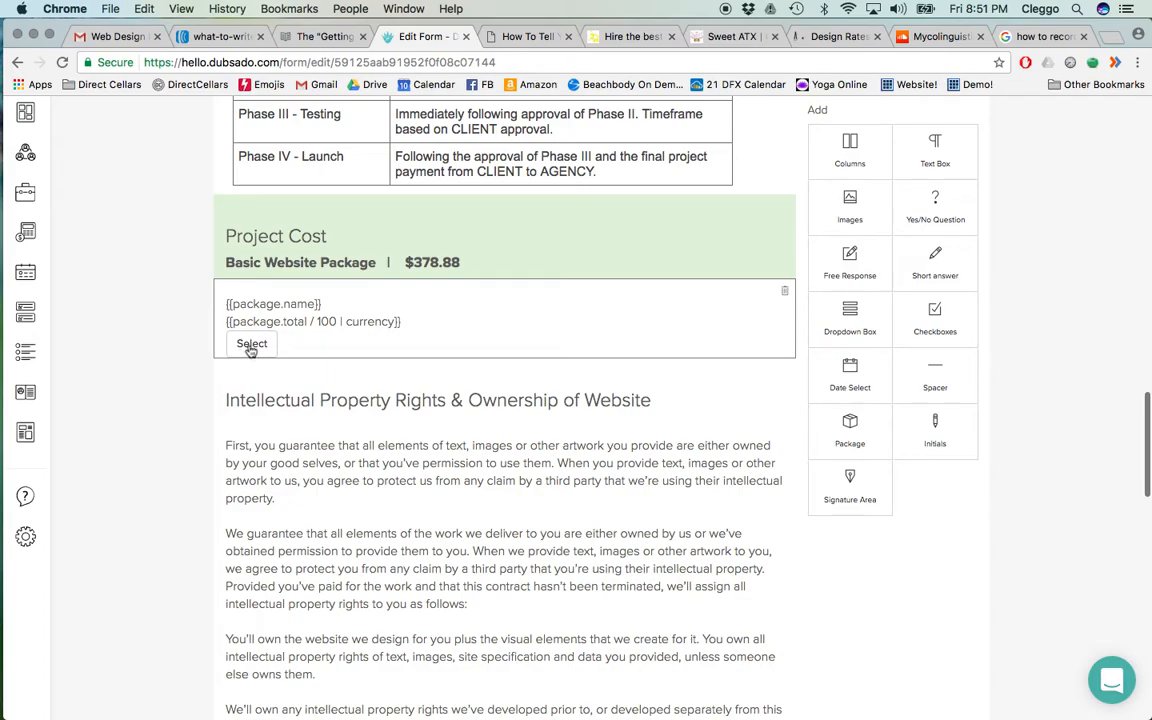
left_click(500, 323)
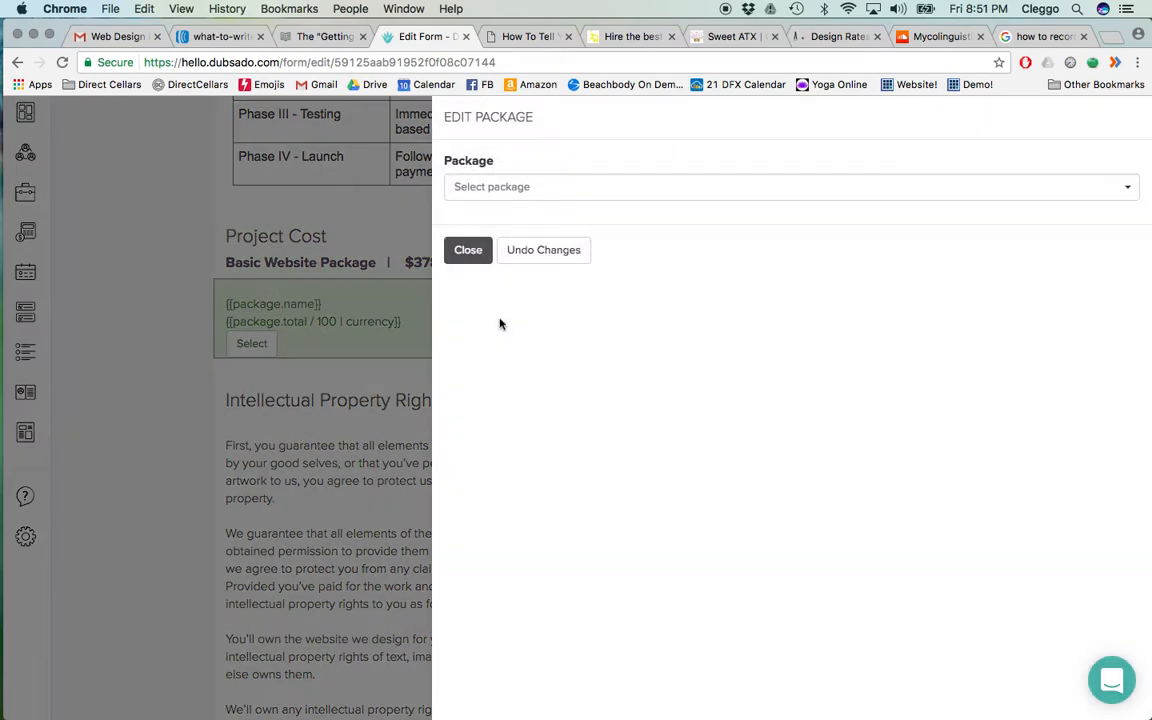
left_click(544, 187)
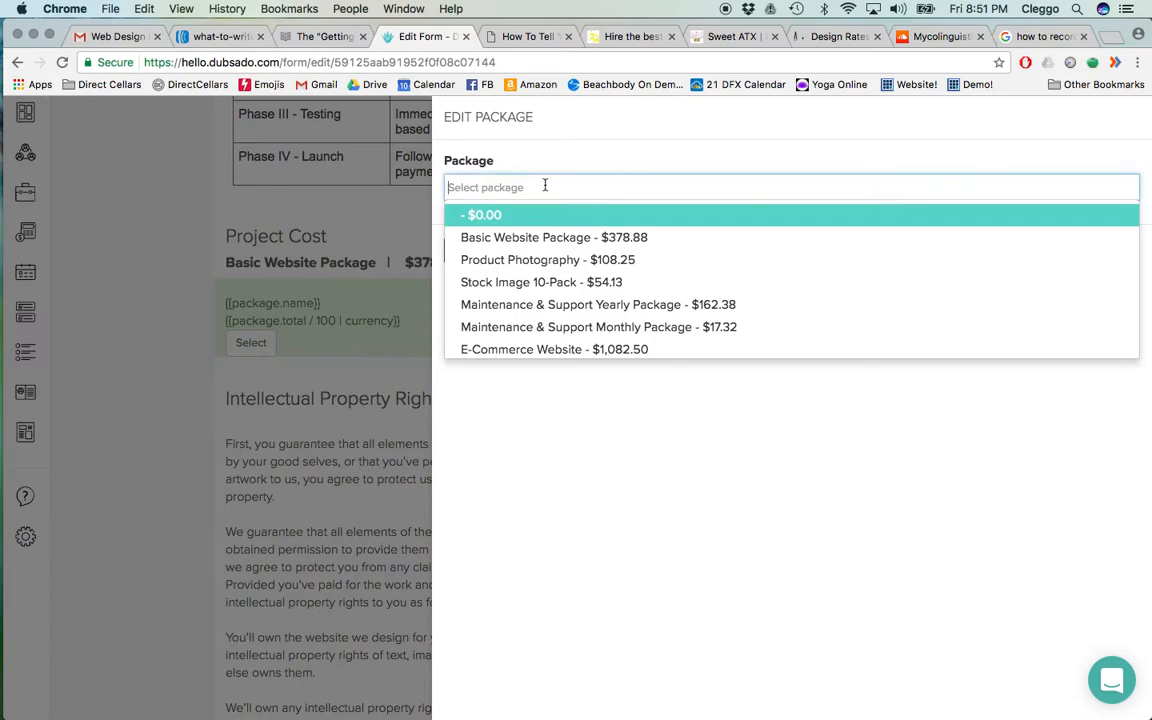
left_click(545, 236)
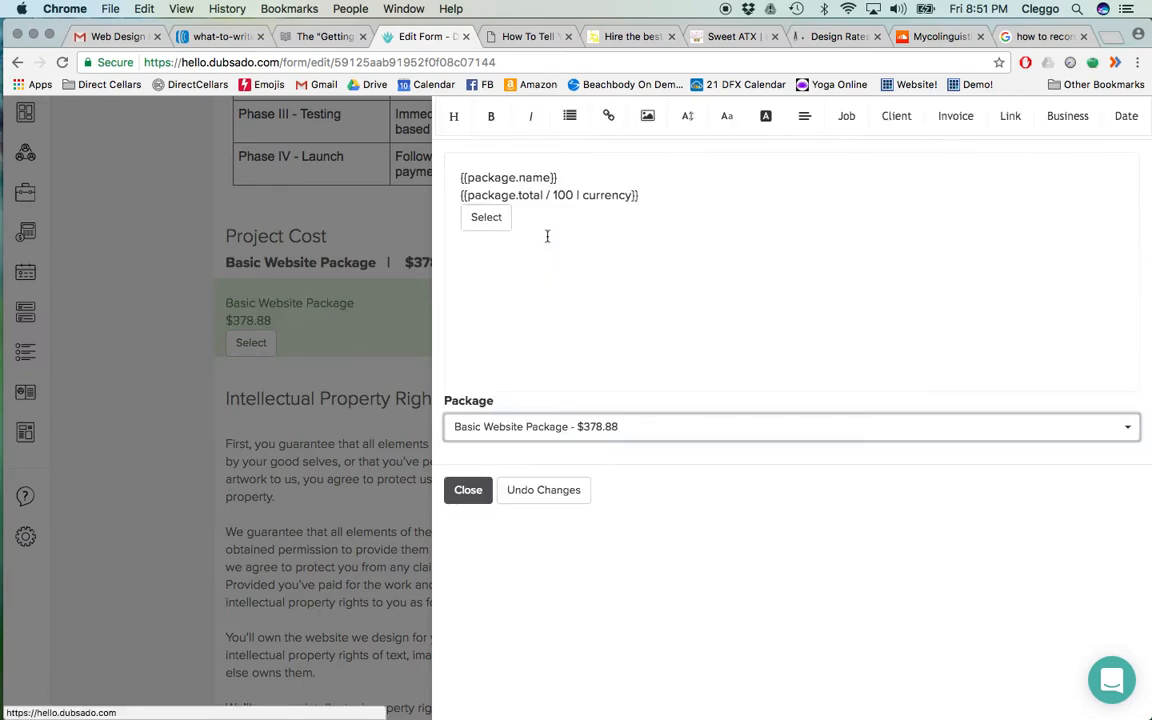
Remove the Select button and the empty line from the new package block's content and close the block.
left_click(531, 218)
key("BackSpace")
key("BackSpace")
key("BackSpace")
key("BackSpace")
key("BackSpace")
key("BackSpace")
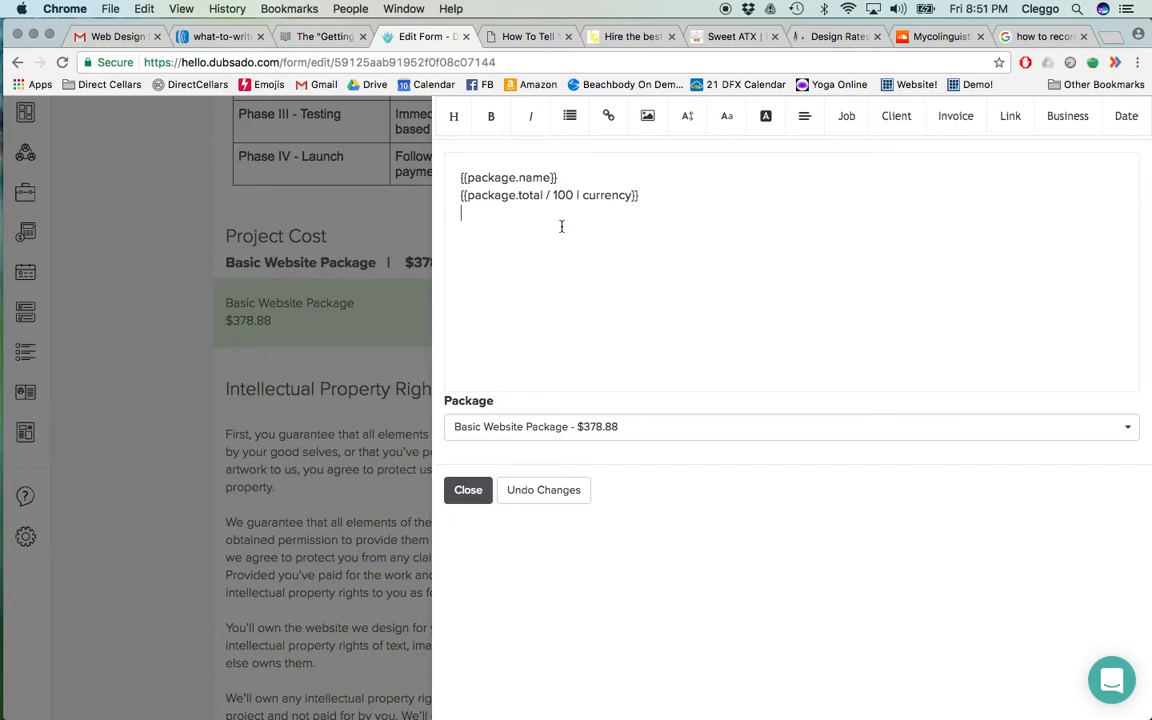
key("BackSpace")
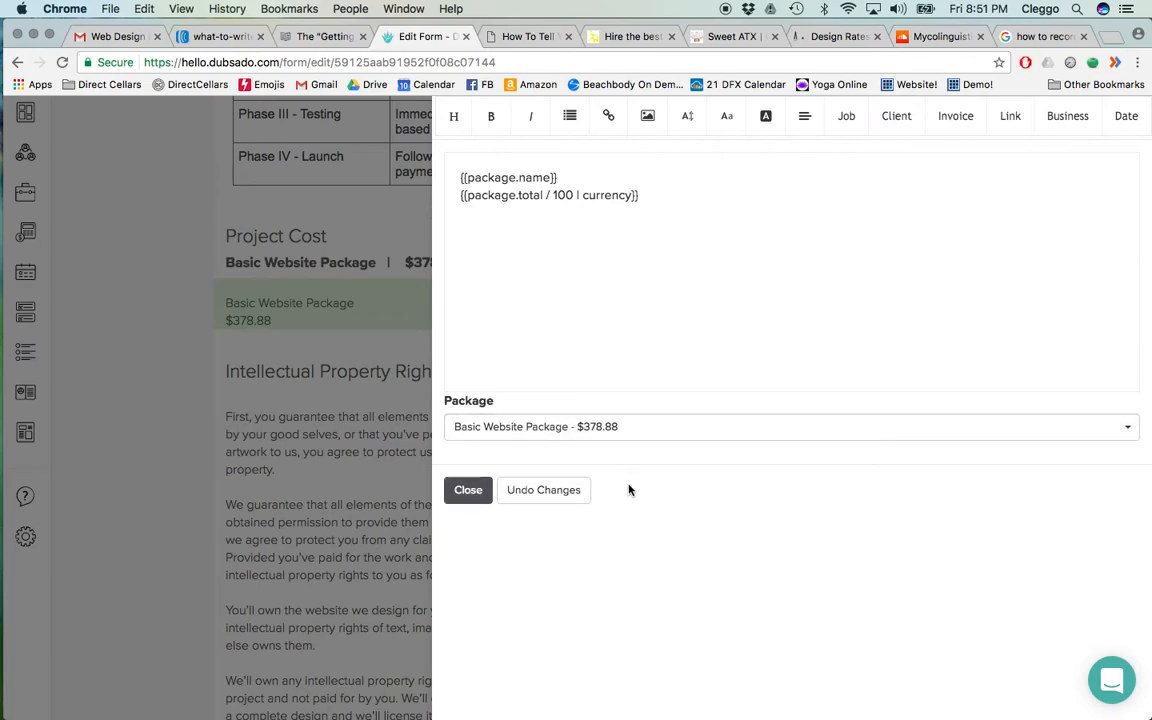
left_click(478, 491)
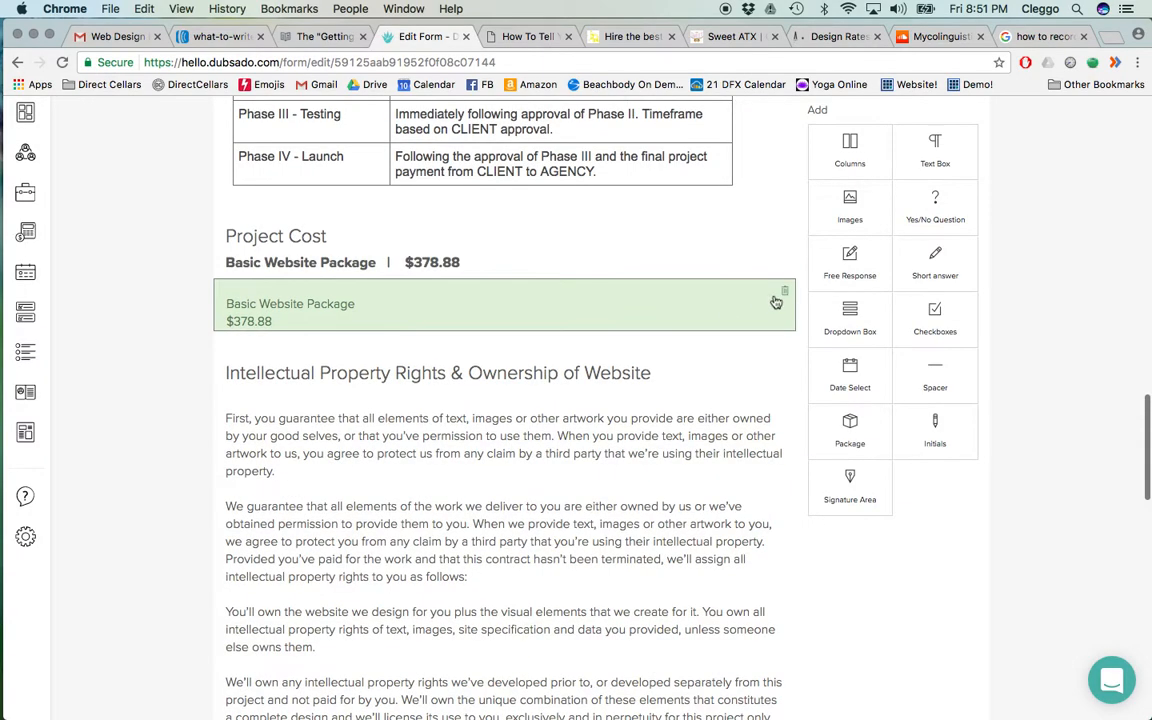
Delete the extra package block below Project Cost and save the Web Design Contract.
left_click(785, 294)
scroll(848, 160, "up", 10)
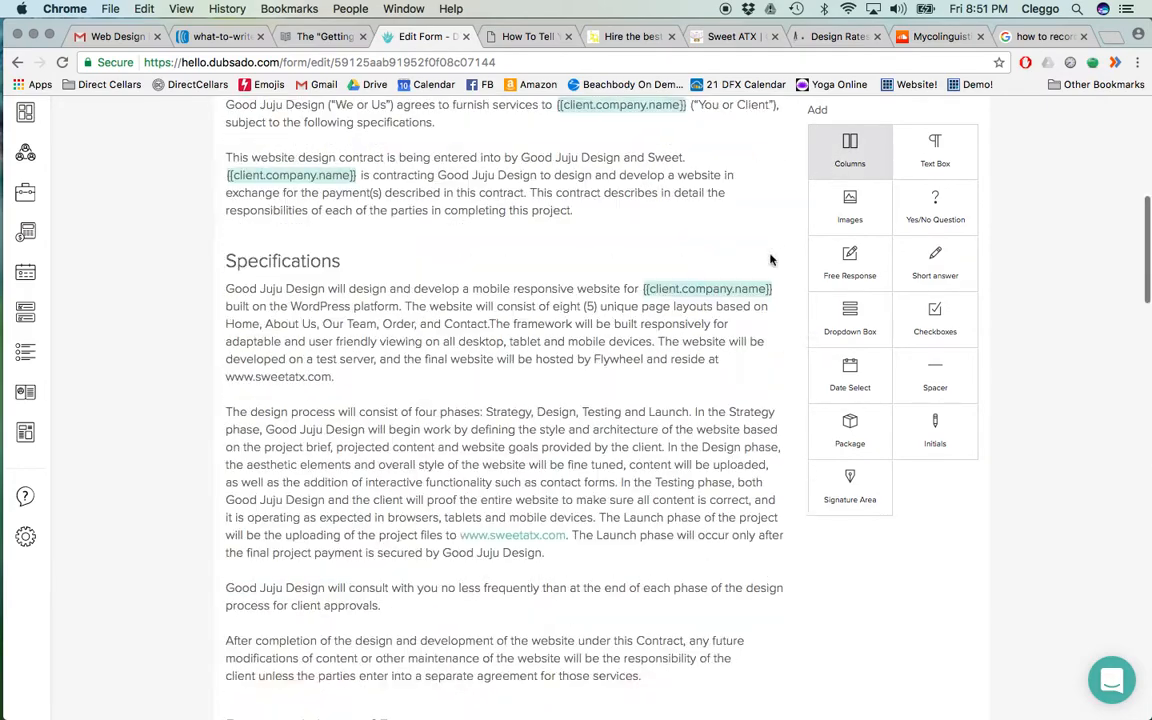
scroll(770, 268, "up", 5)
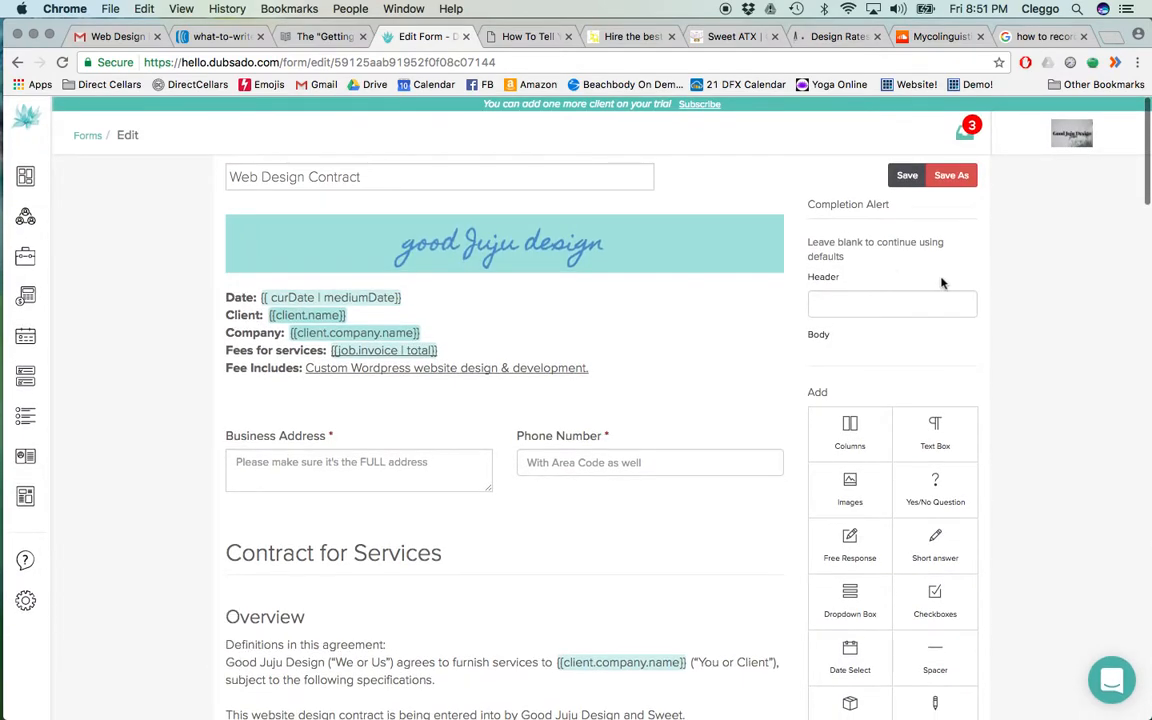
left_click(907, 176)
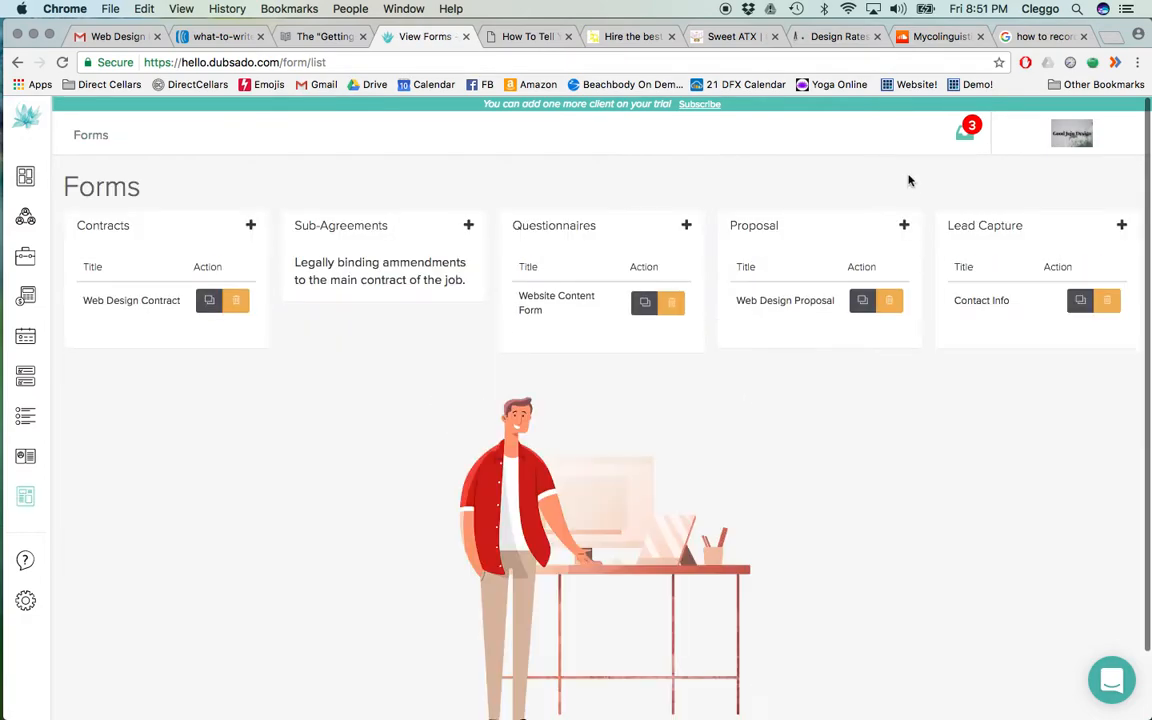
Open the Web Design Proposal from the form templates for editing.
left_click(790, 302)
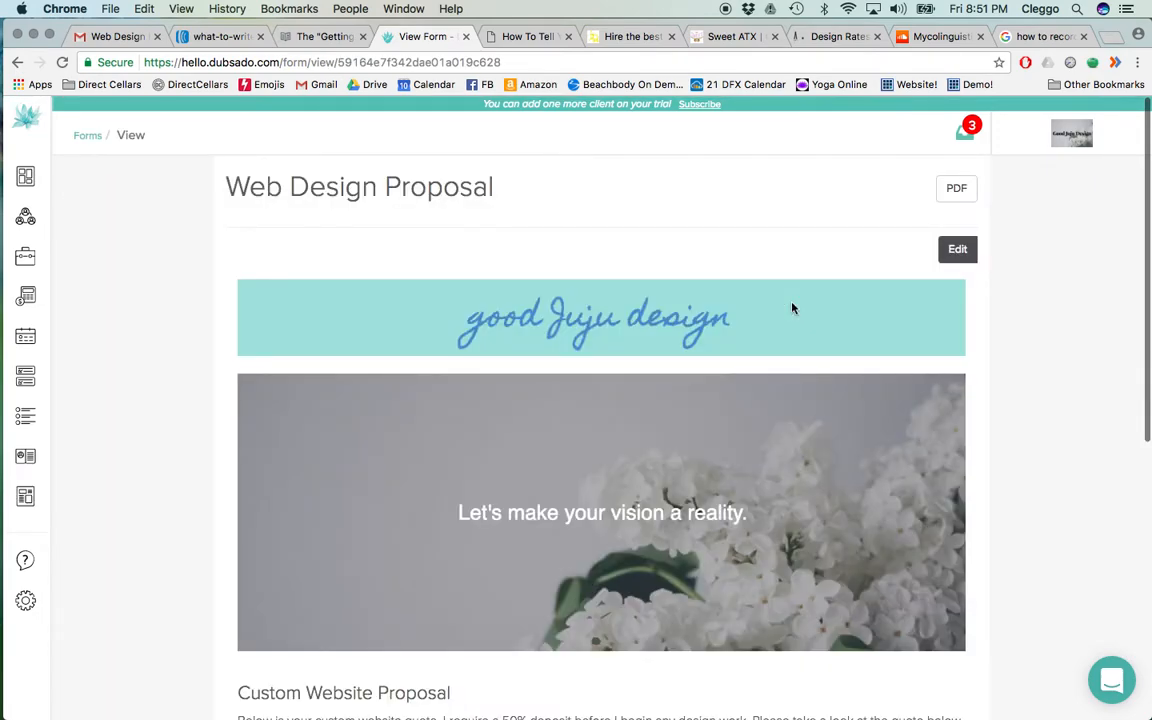
left_click(959, 252)
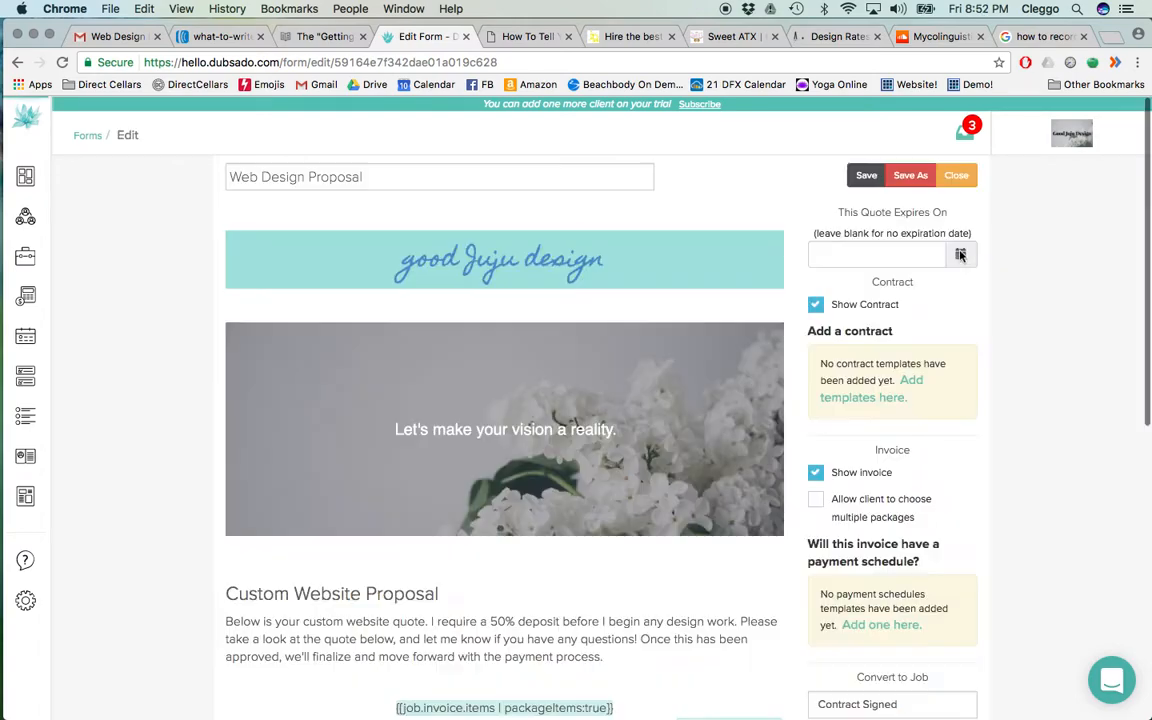
Look through the proposal's layout, invoice fields, list of inclusions and approval question.
scroll(795, 472, "down", 2)
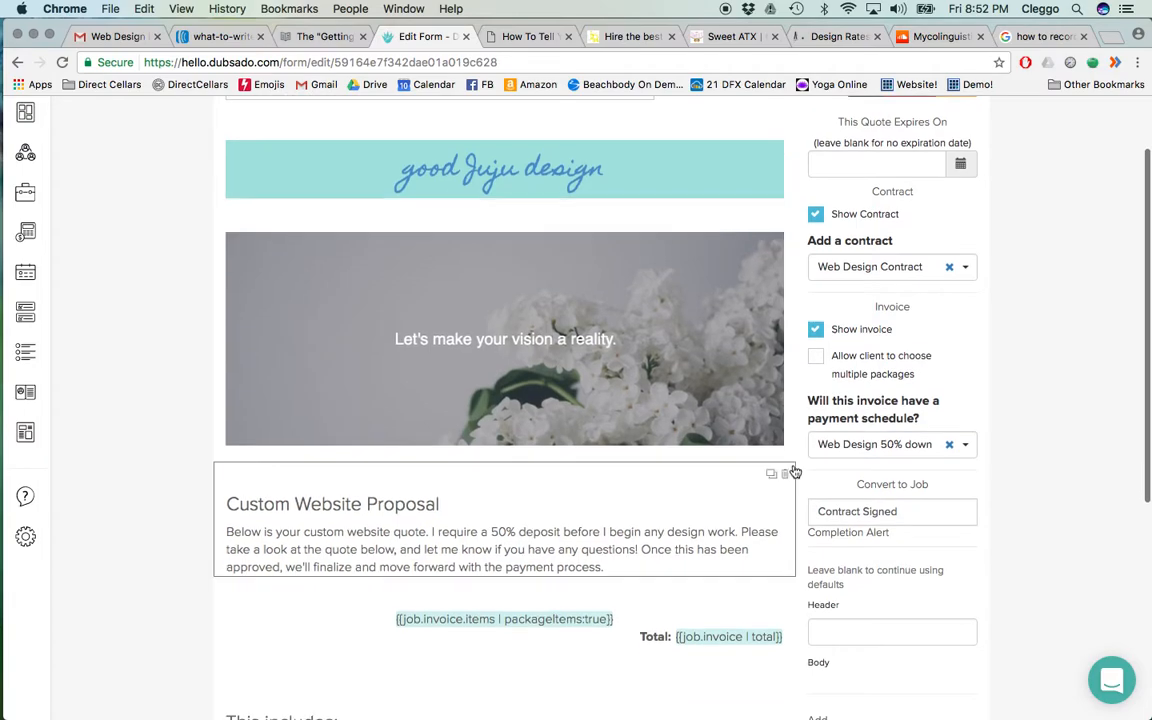
scroll(795, 472, "down", 2)
scroll(799, 475, "down", 2)
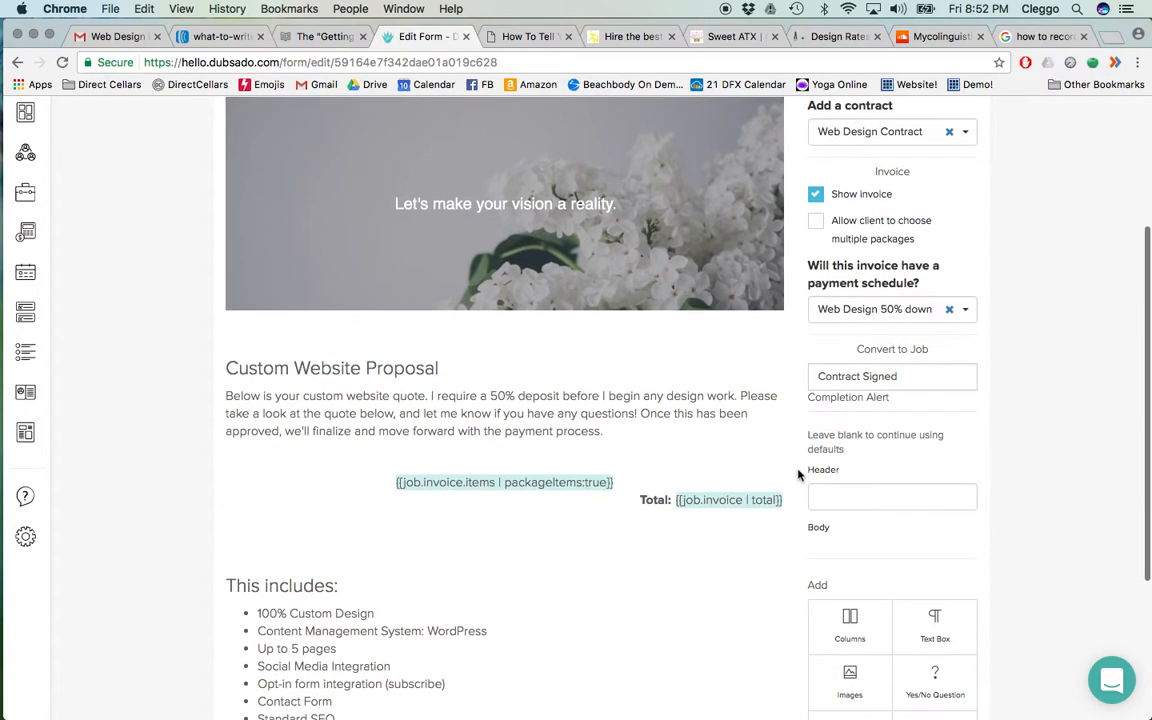
scroll(713, 455, "up", 1)
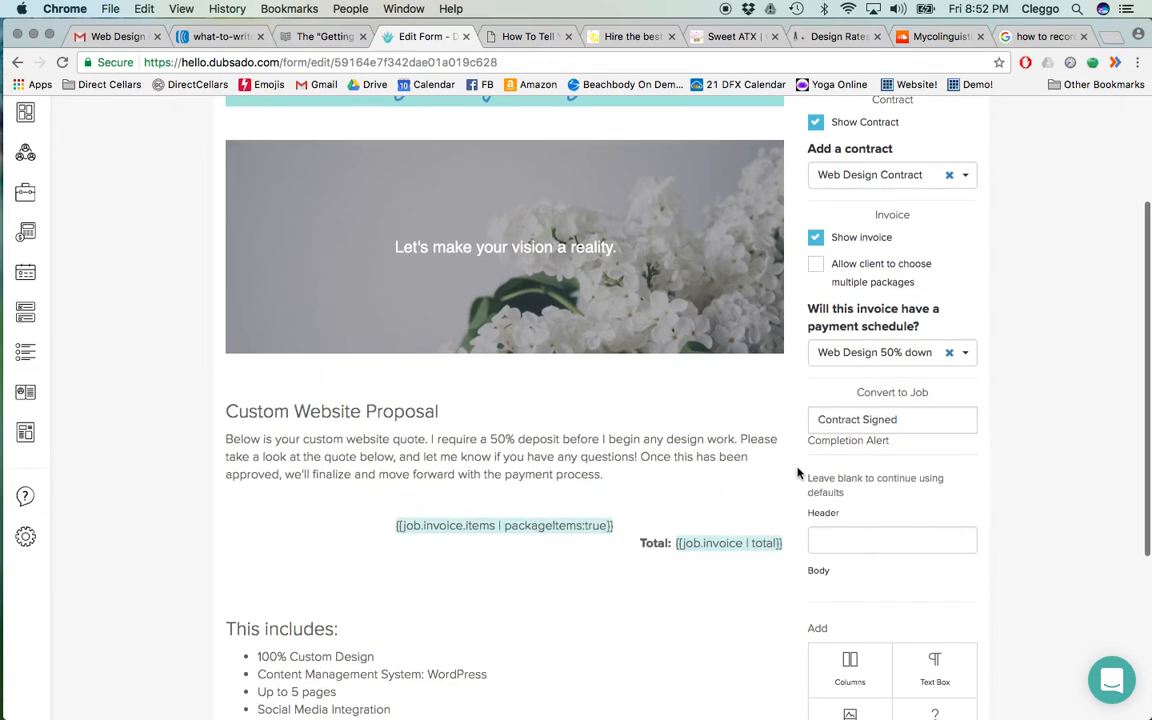
scroll(799, 476, "down", 2)
scroll(799, 474, "down", 1)
scroll(799, 474, "down", 1)
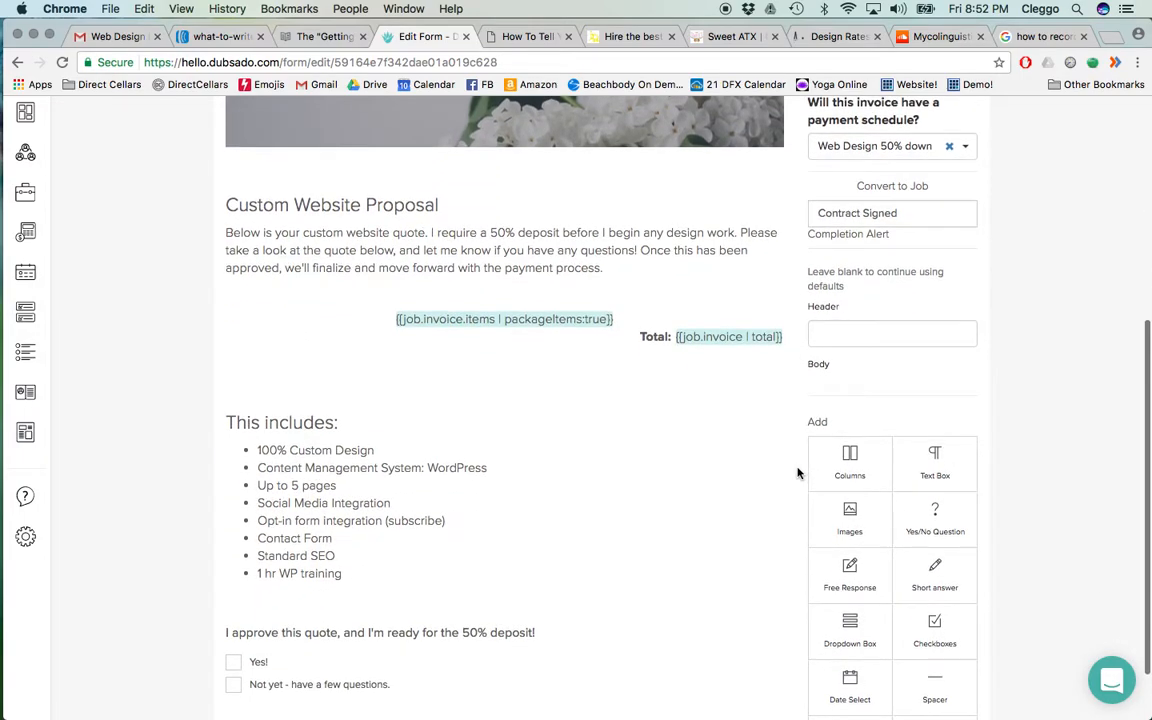
scroll(799, 474, "up", 2)
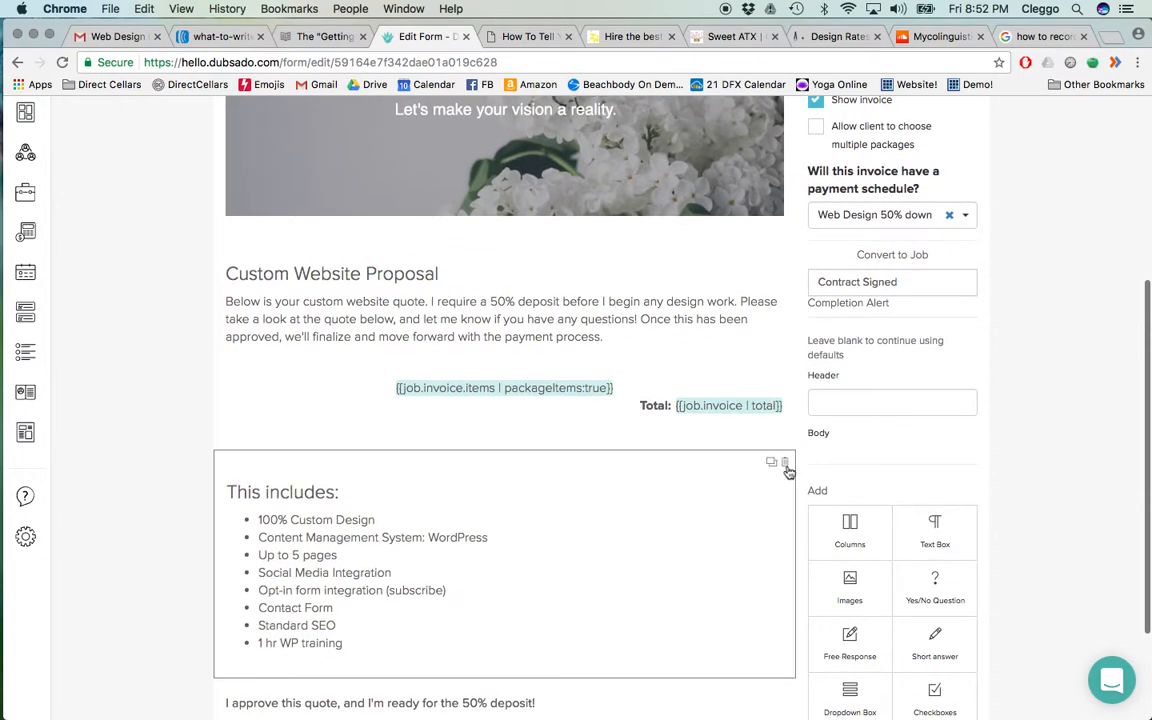
Examine the proposal's invoice items and total block with the available invoice smart fields, and close the block.
left_click(644, 377)
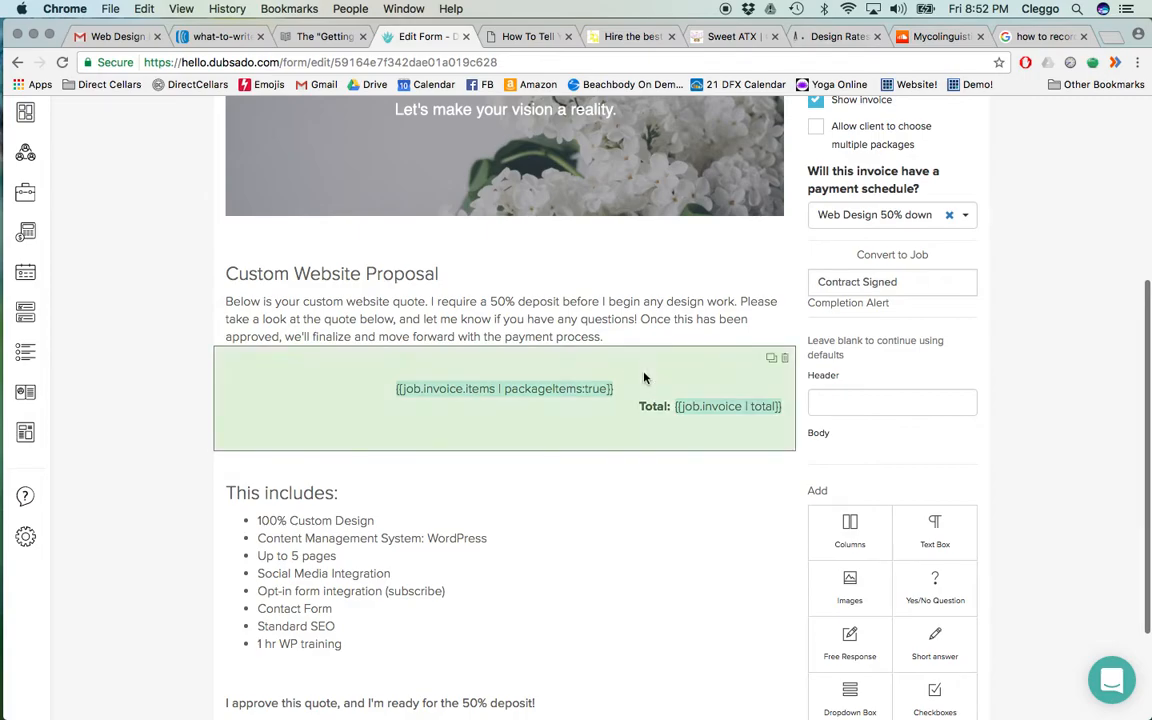
left_click(919, 197)
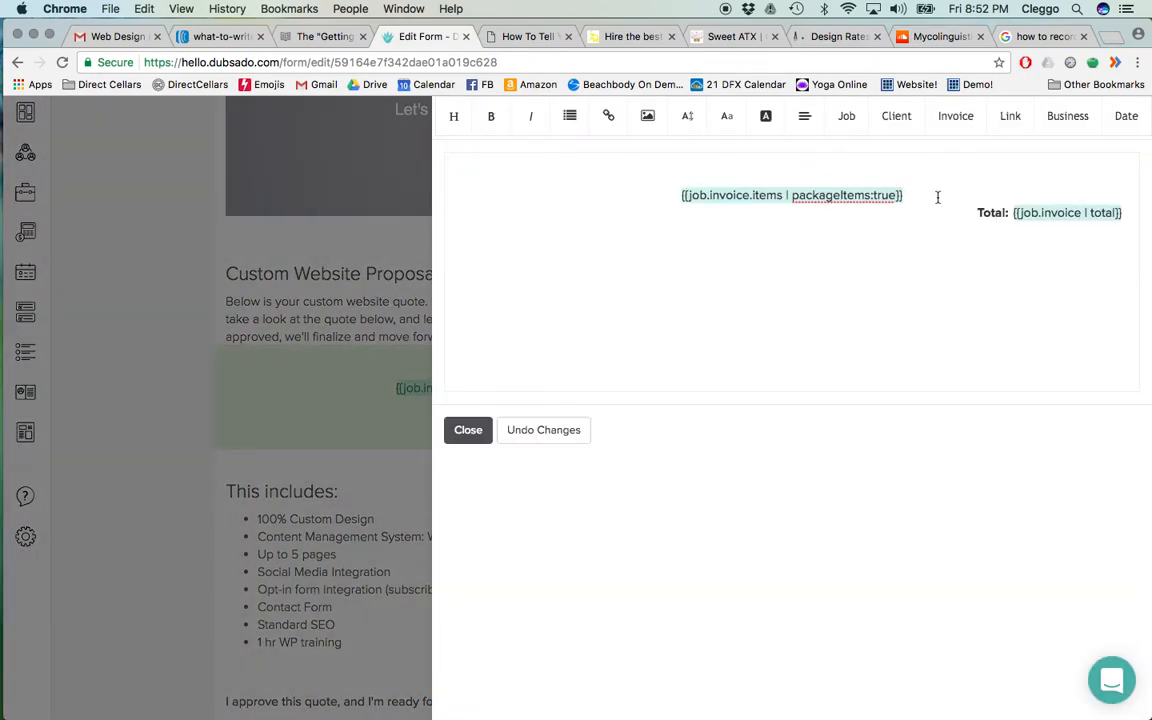
left_click(957, 121)
left_click(951, 117)
left_click(468, 431)
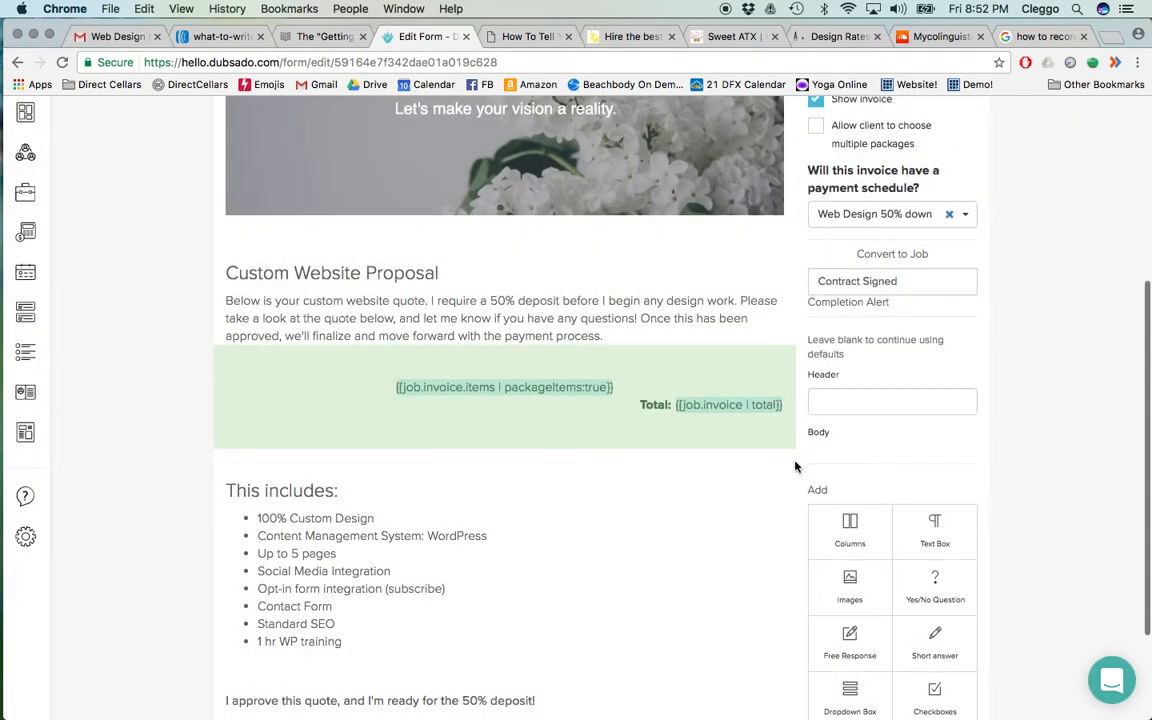
Review the proposal's contract, invoice and payment schedule settings, and its content down to the closing thank-you.
scroll(795, 466, "down", 3)
scroll(796, 465, "up", 10)
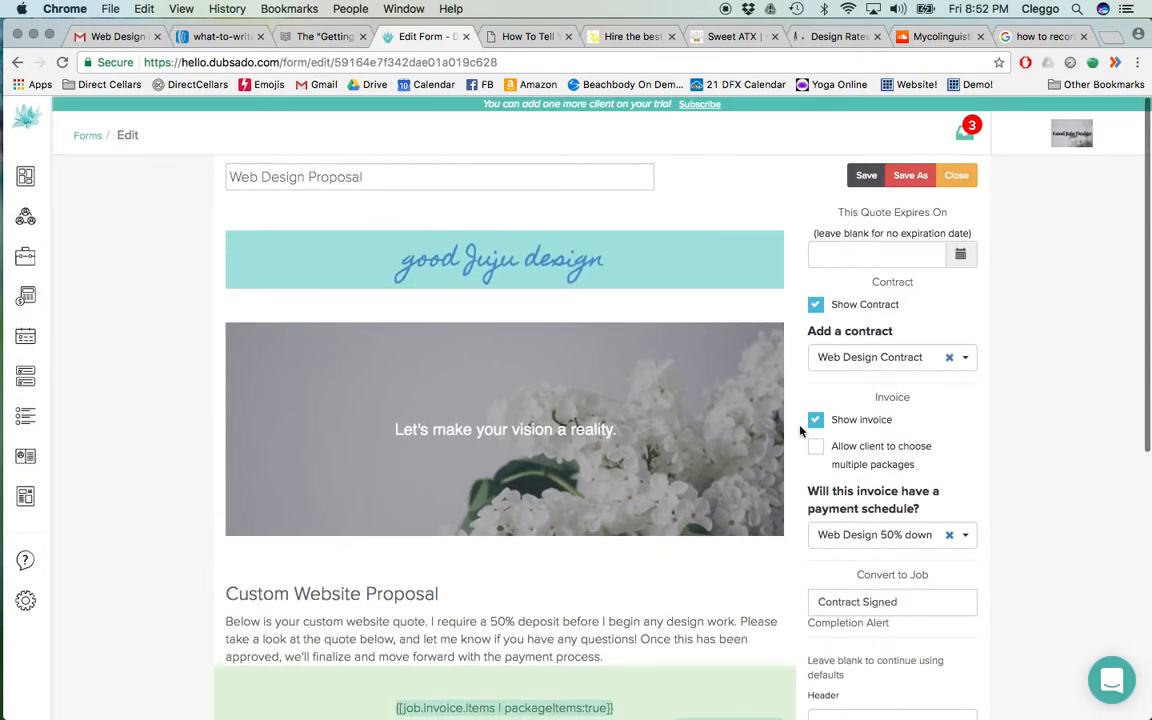
scroll(798, 425, "down", 10)
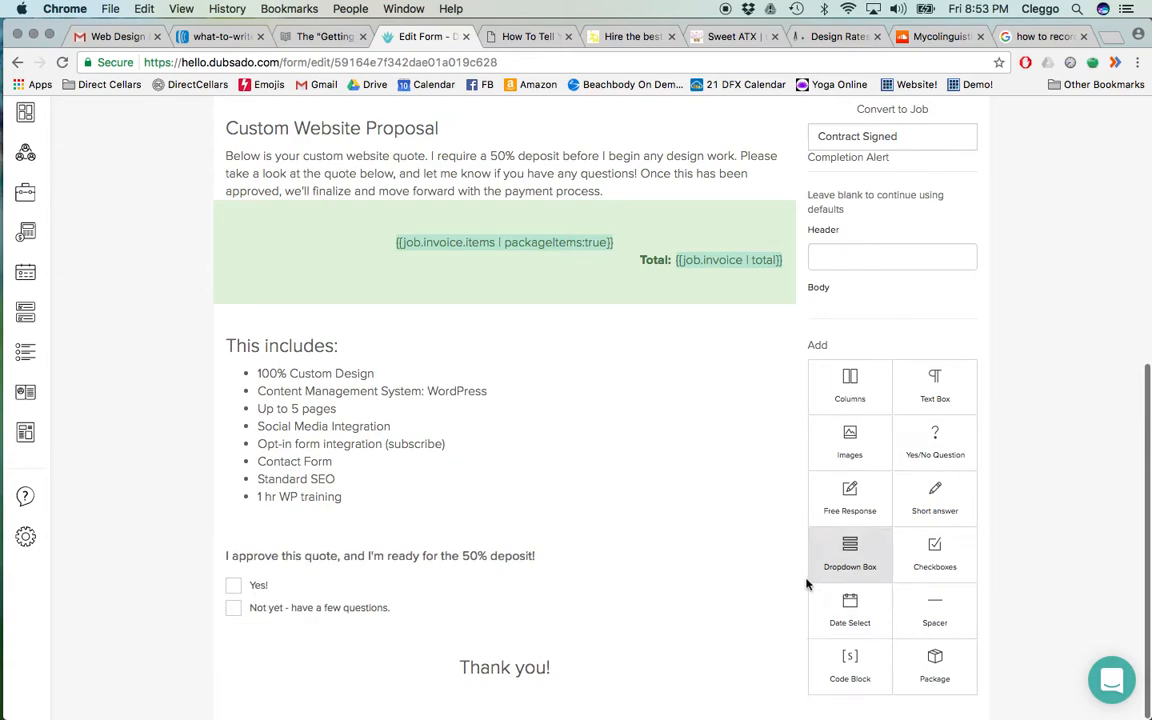
Choose Web Design Contract as the contract attached to the proposal.
scroll(805, 580, "up", 5)
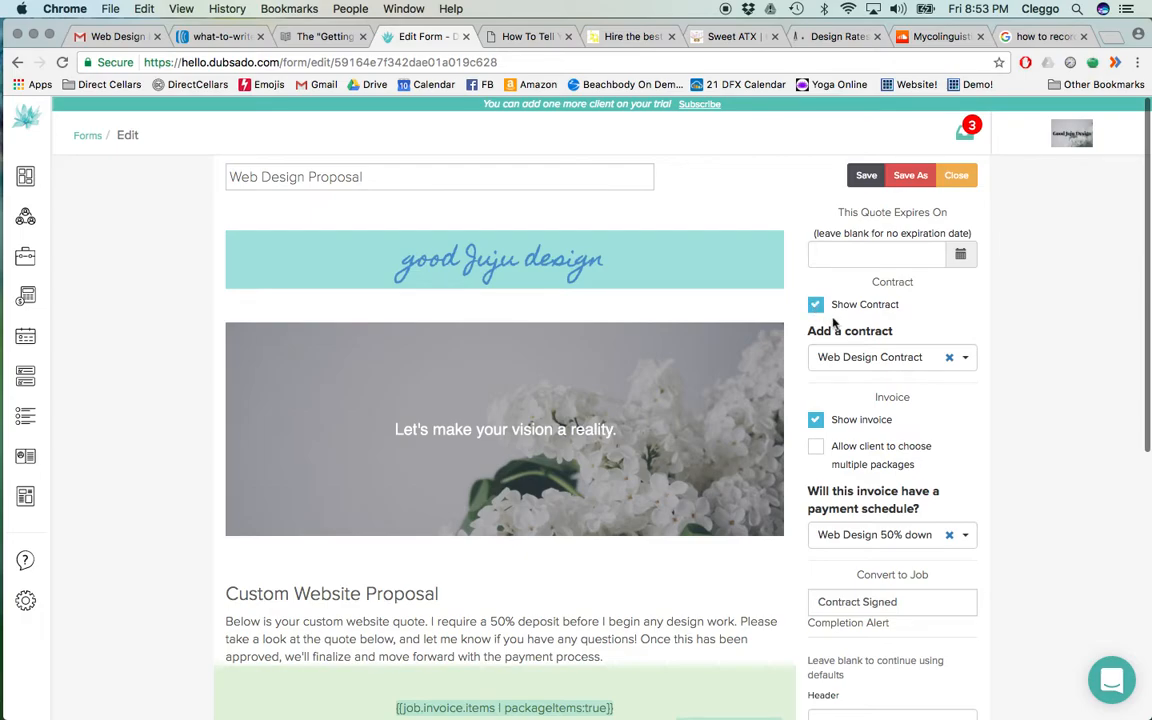
left_click(966, 358)
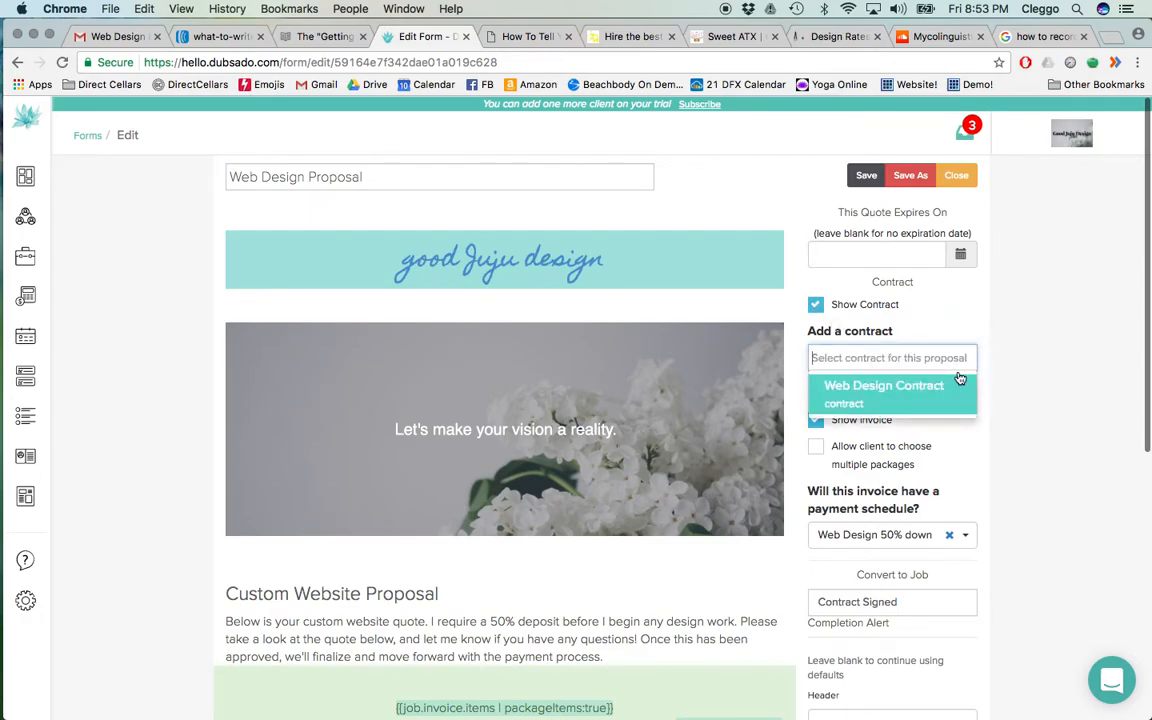
left_click(887, 400)
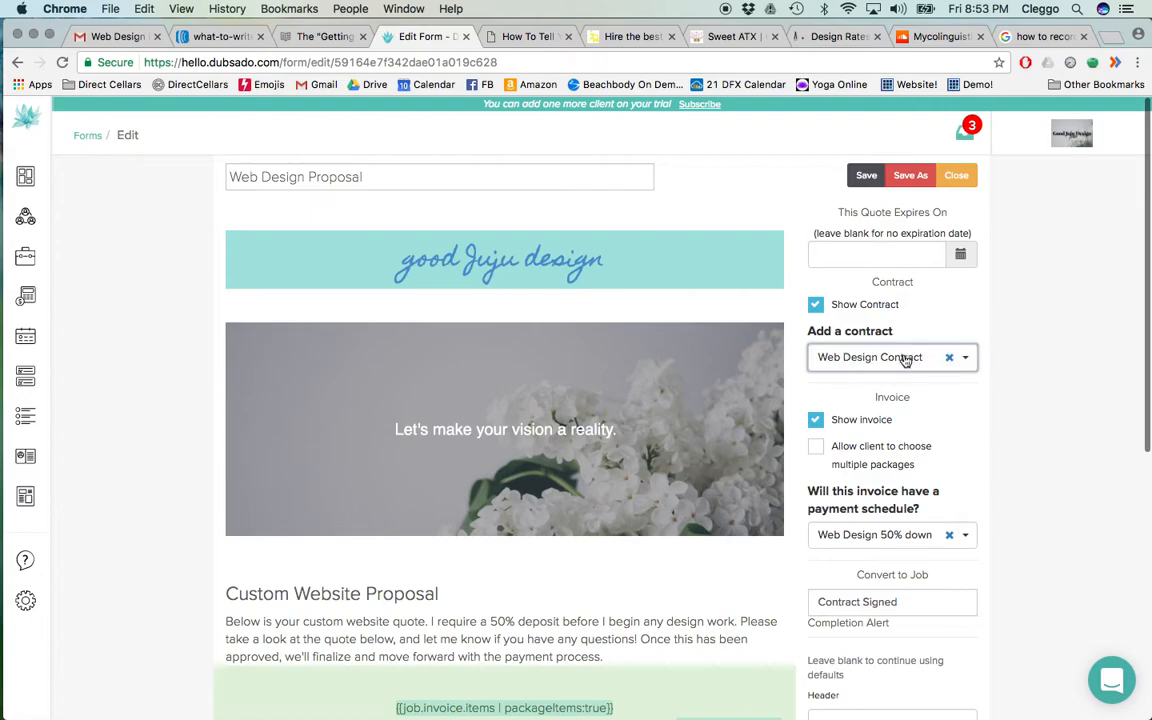
Check the proposal's invoice and payment schedule settings, and save the proposal.
scroll(978, 425, "down", 3)
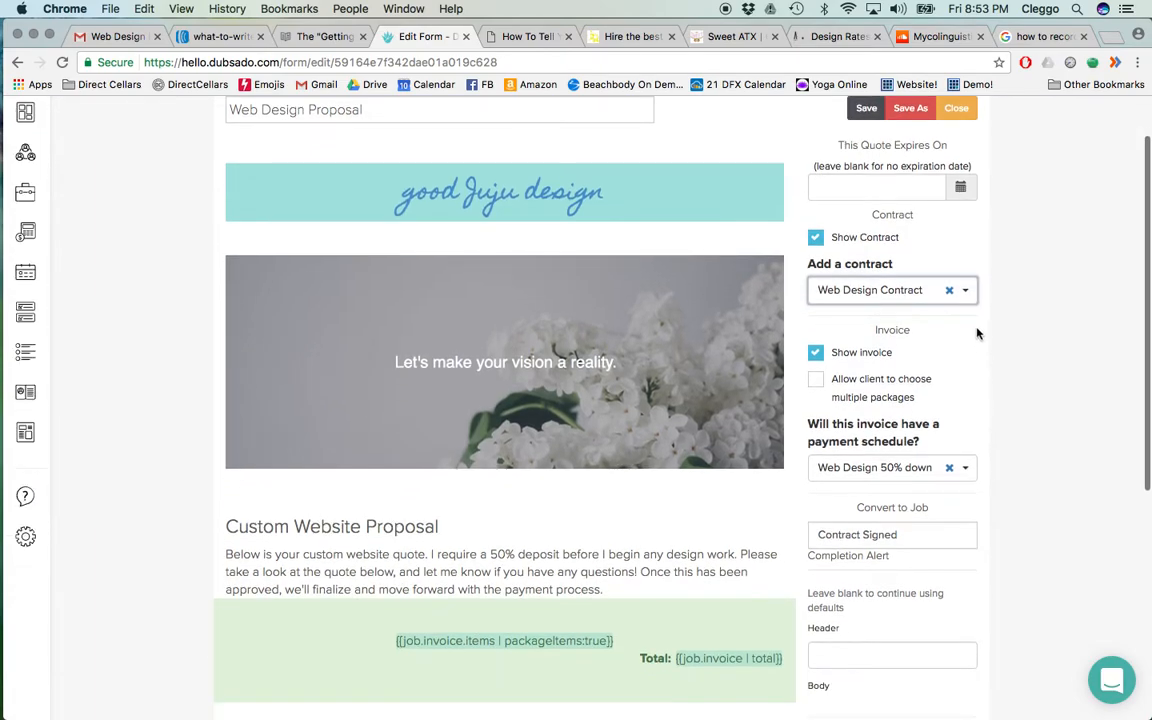
scroll(978, 333, "down", 1)
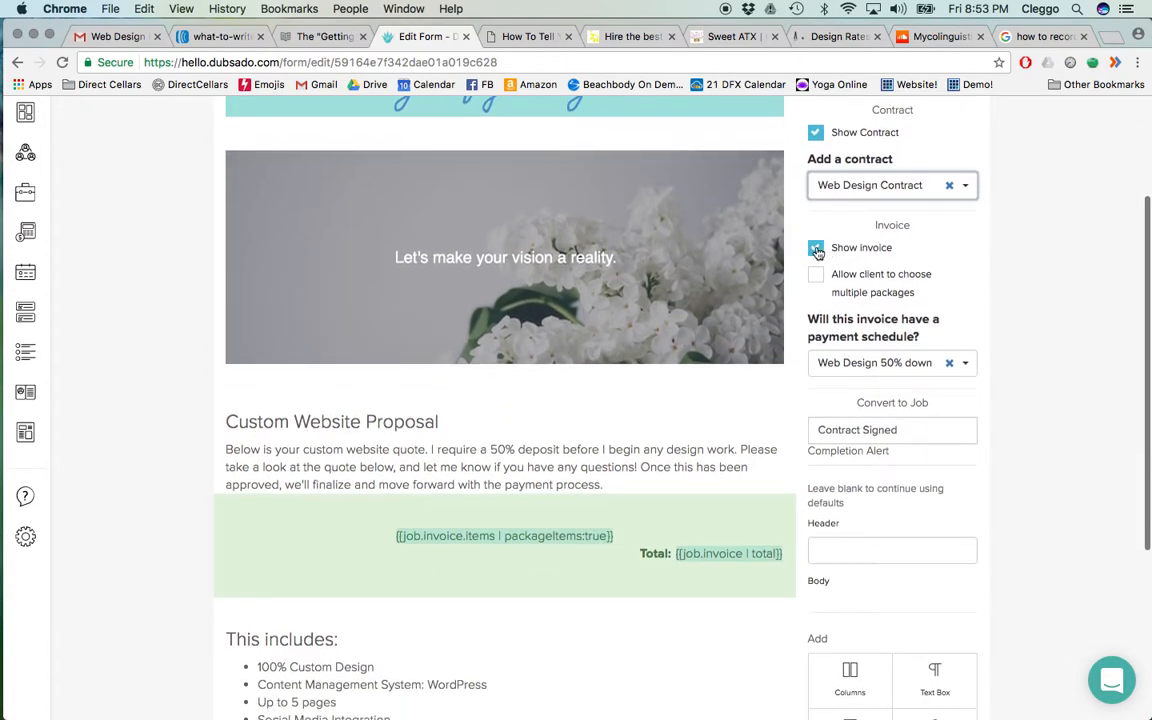
scroll(967, 298, "down", 1)
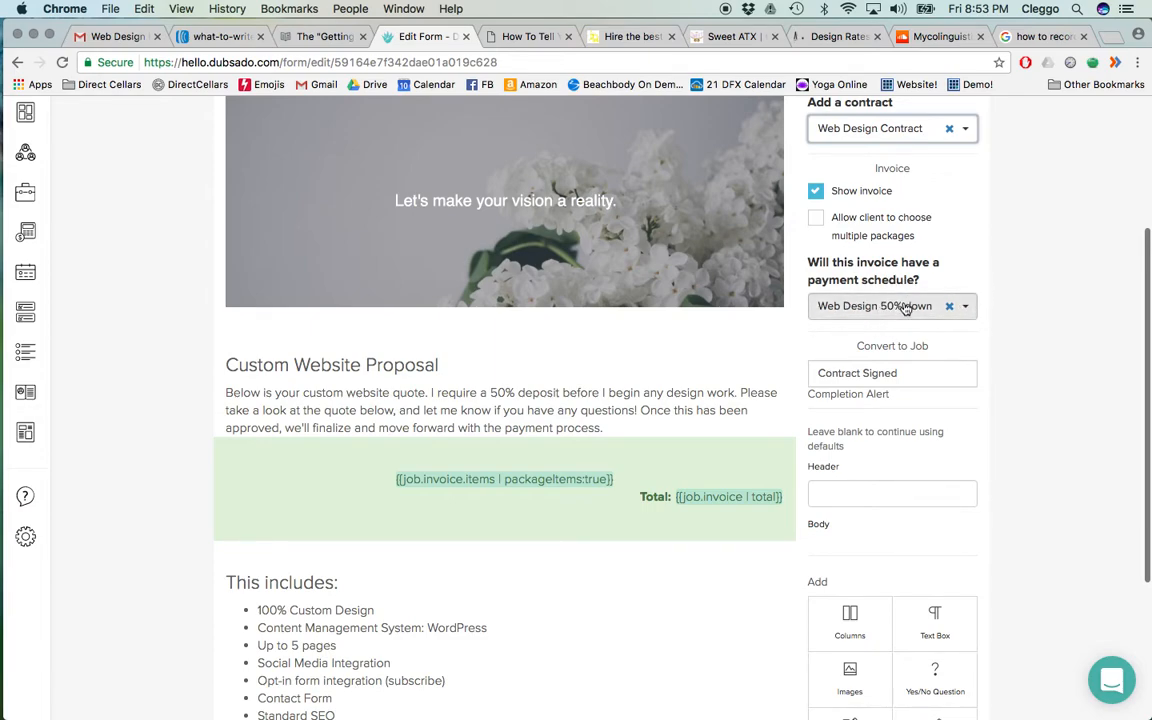
scroll(980, 320, "up", 2)
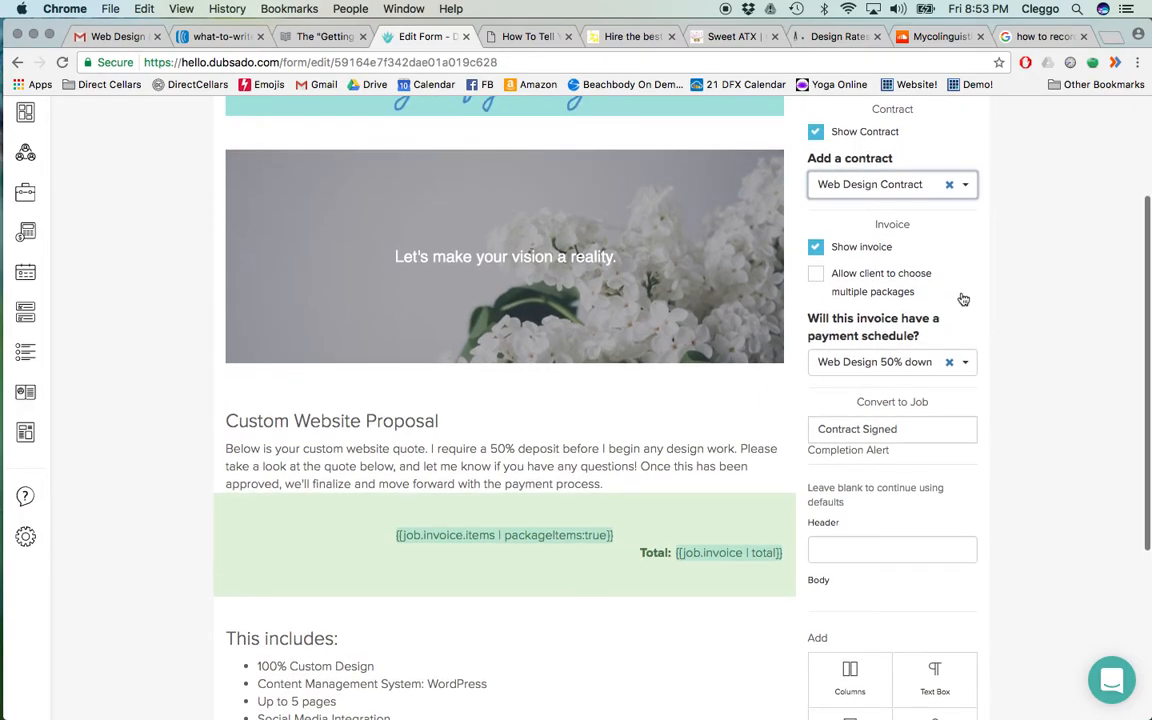
scroll(955, 300, "up", 1)
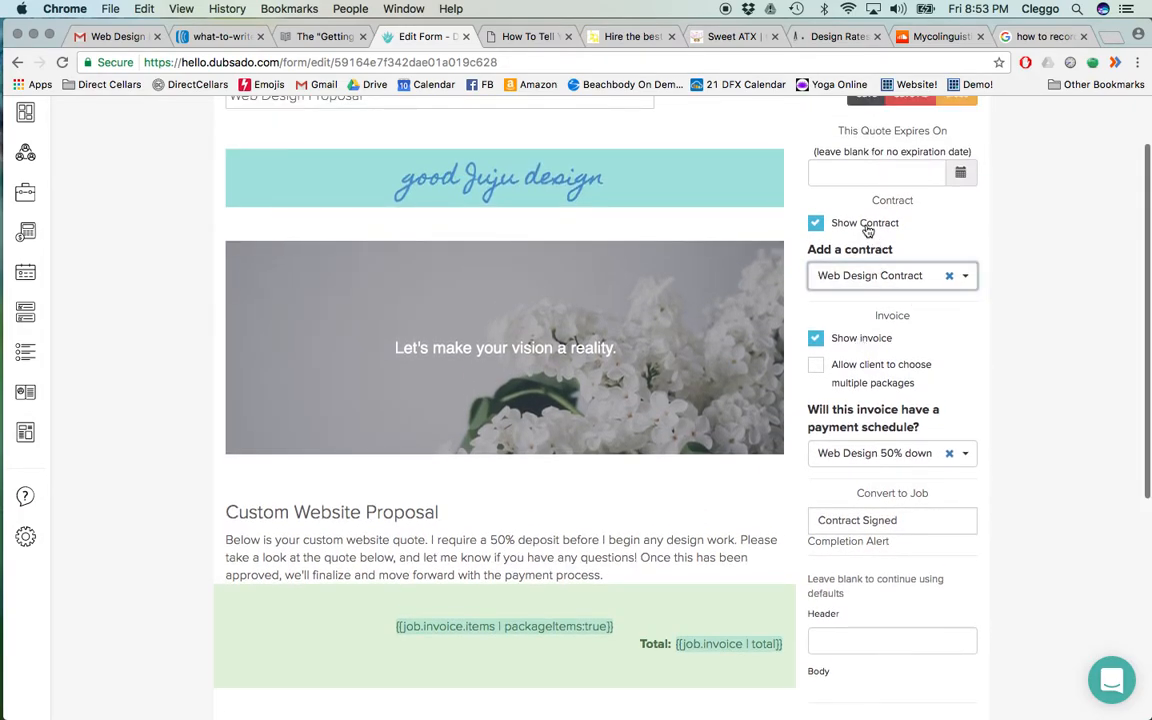
scroll(815, 208, "up", 2)
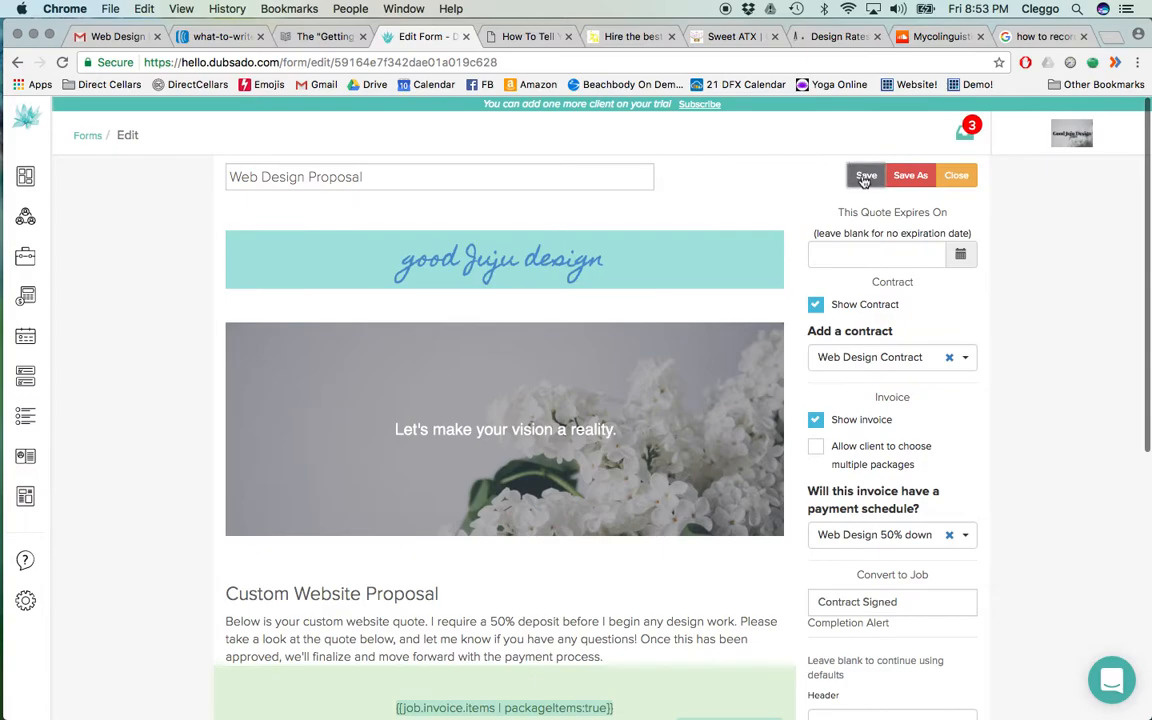
left_click(865, 177)
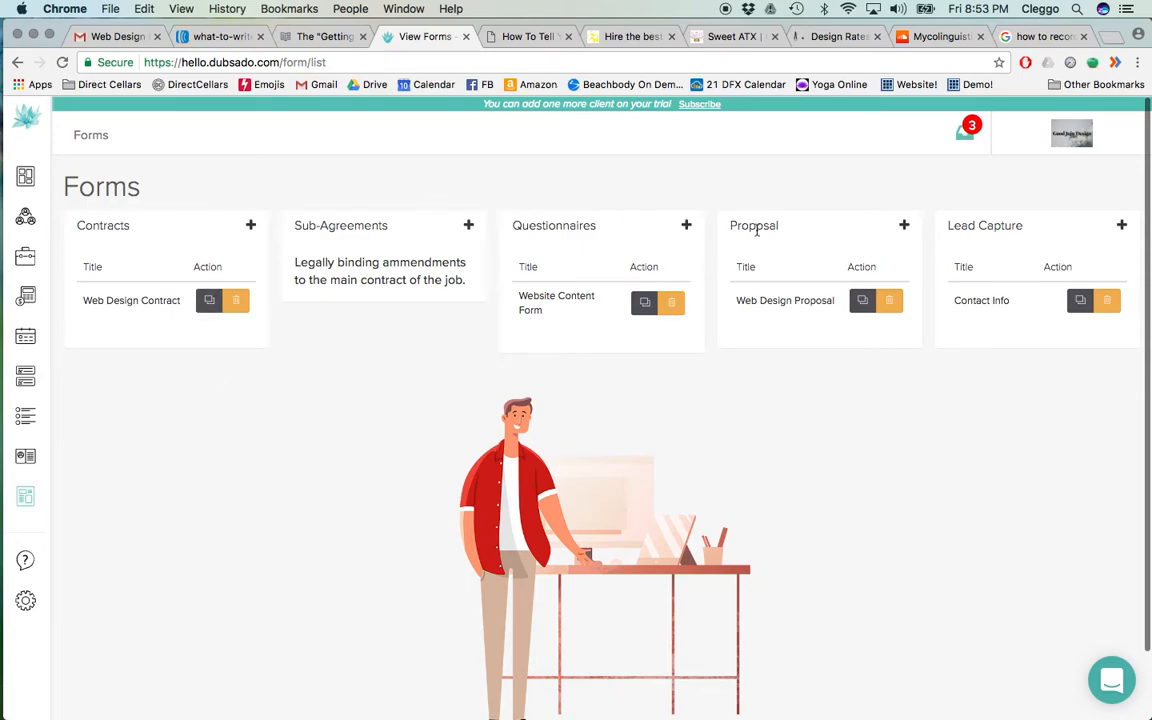
Start a new job from the jobs list and assign the existing test client to it.
mouse_move(28, 212)
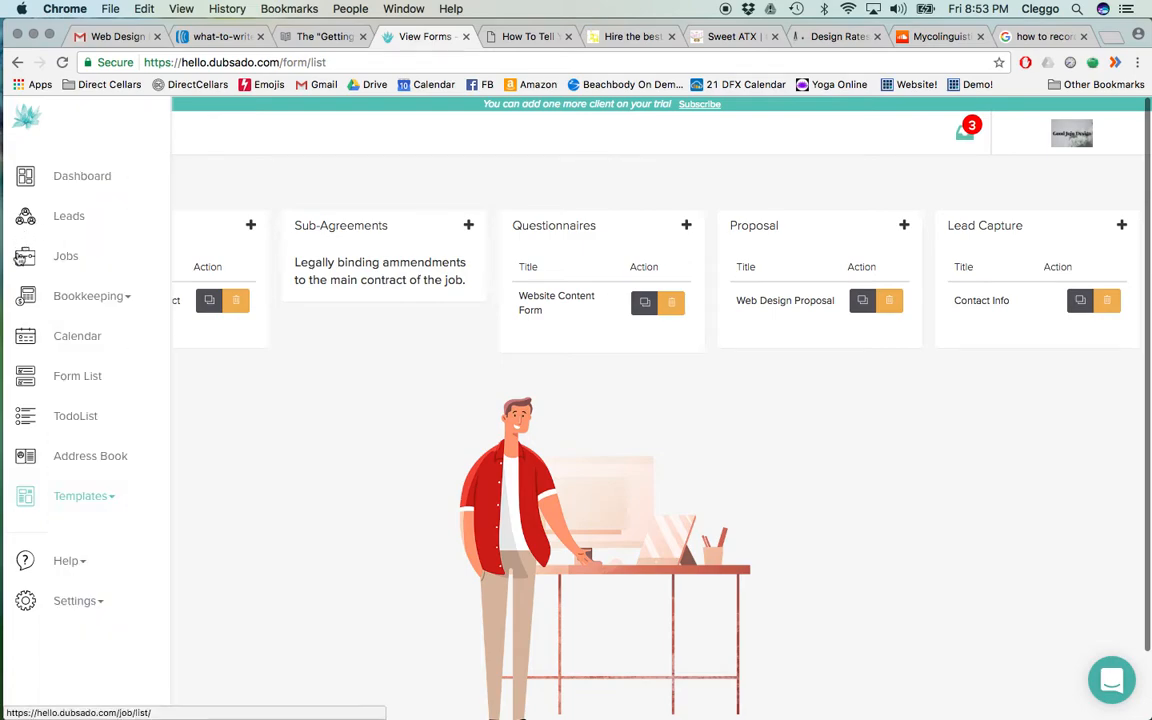
left_click(66, 258)
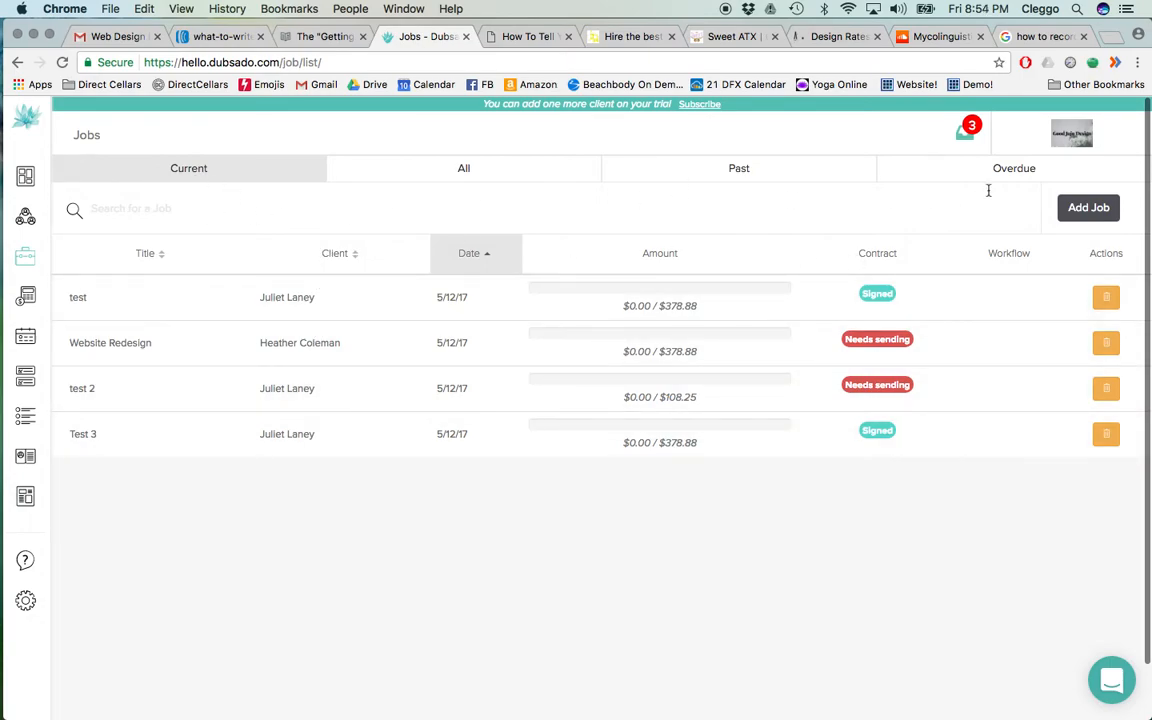
left_click(1088, 208)
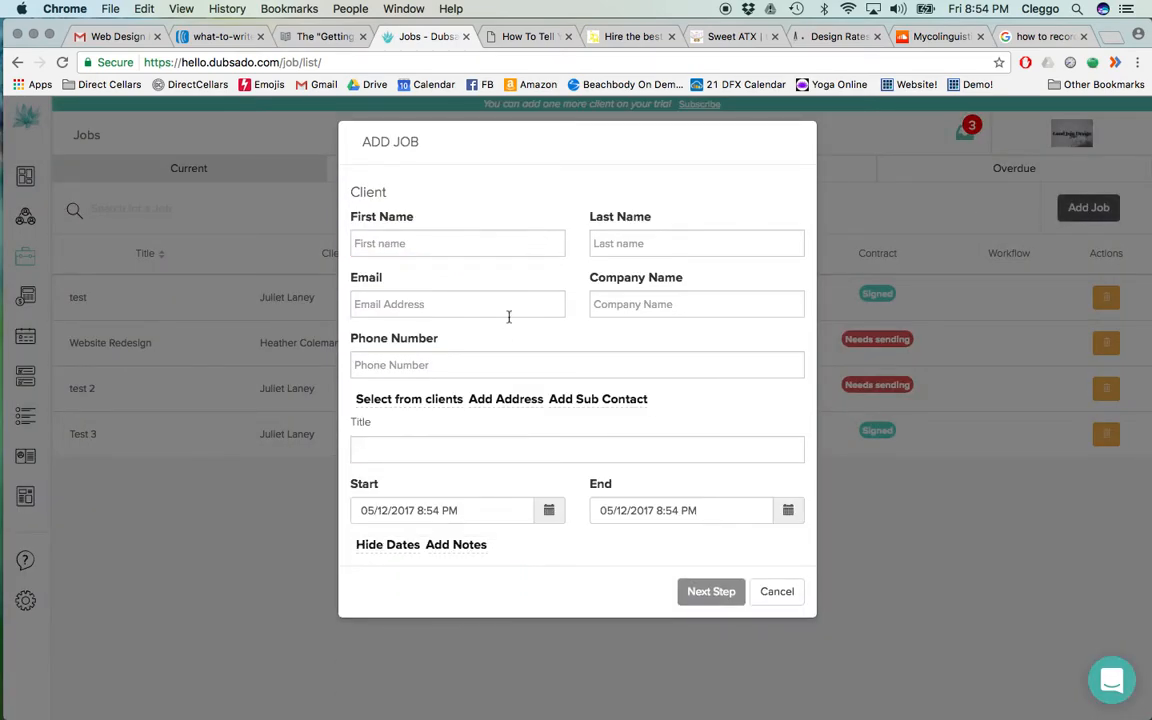
left_click(404, 400)
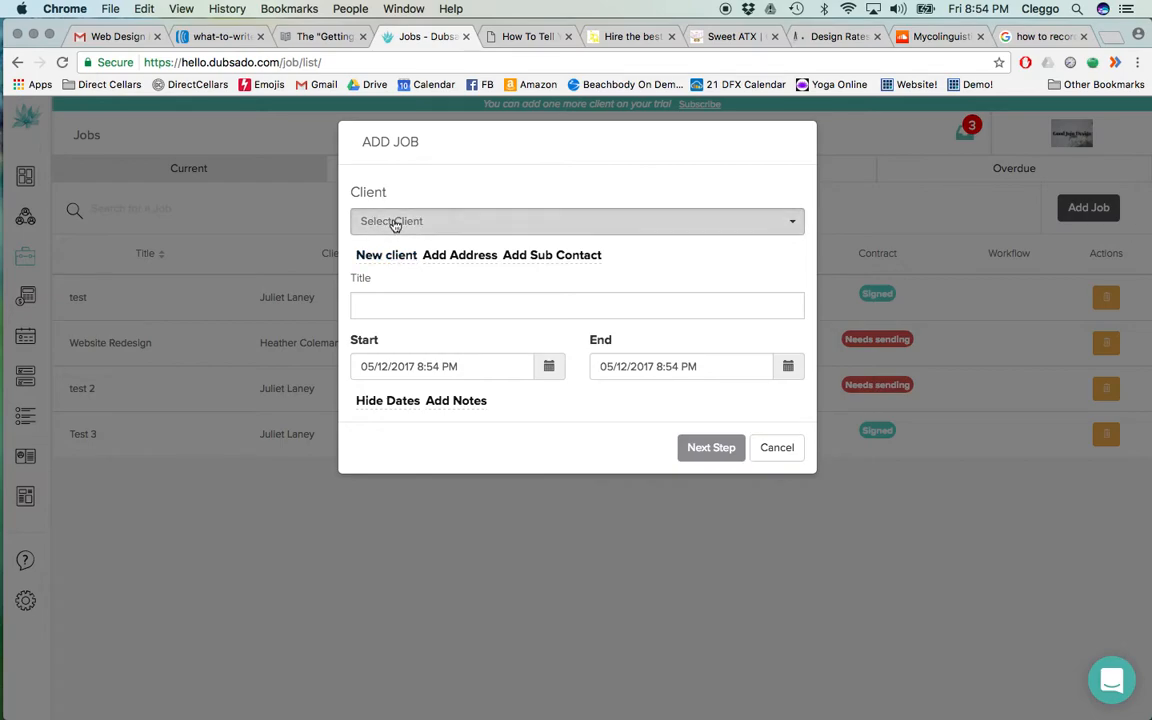
left_click(393, 221)
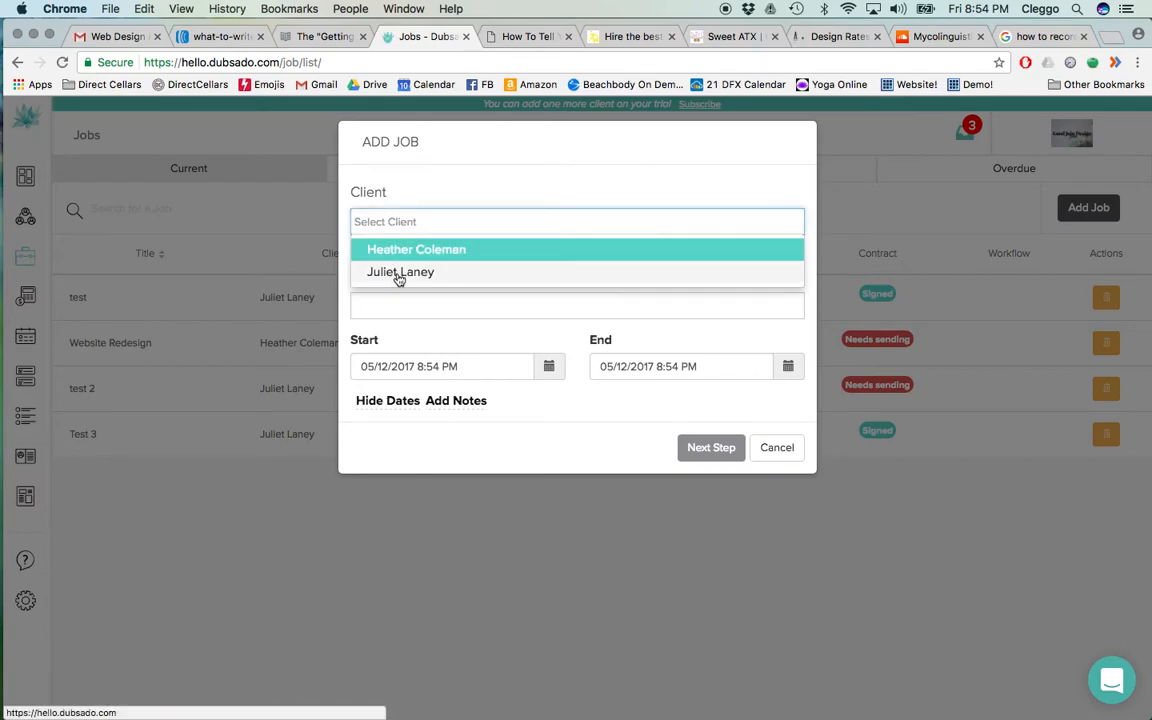
left_click(398, 270)
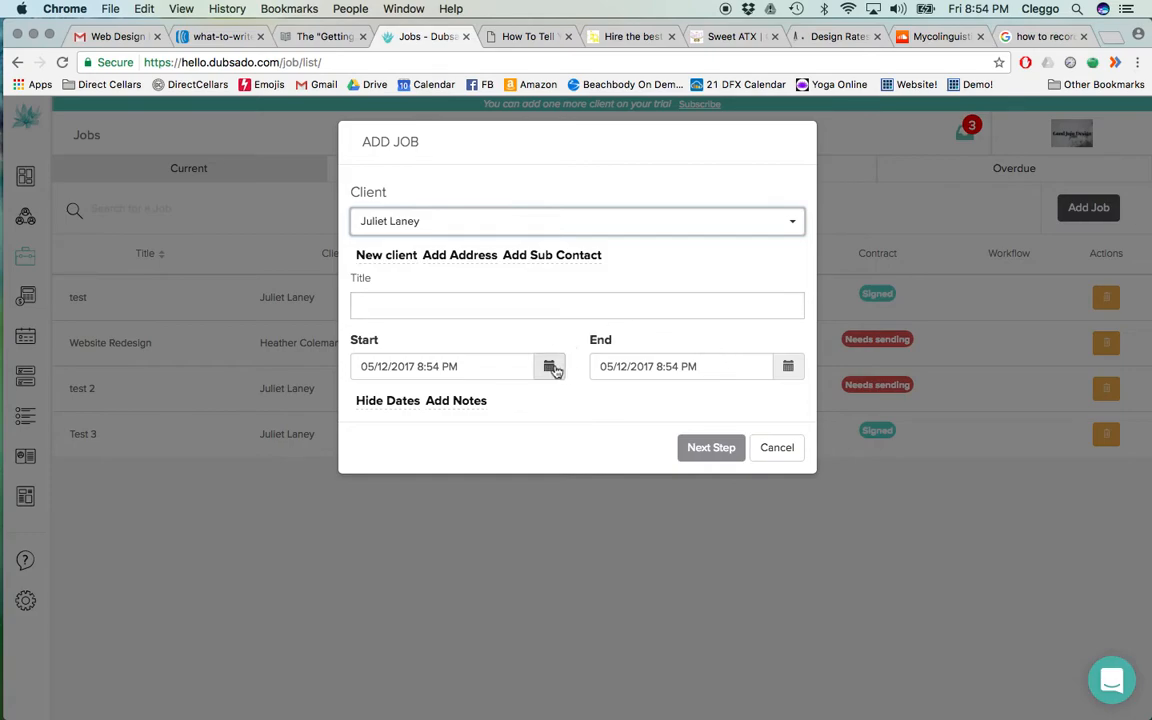
Title the new job "Web Design III".
left_click(420, 307)
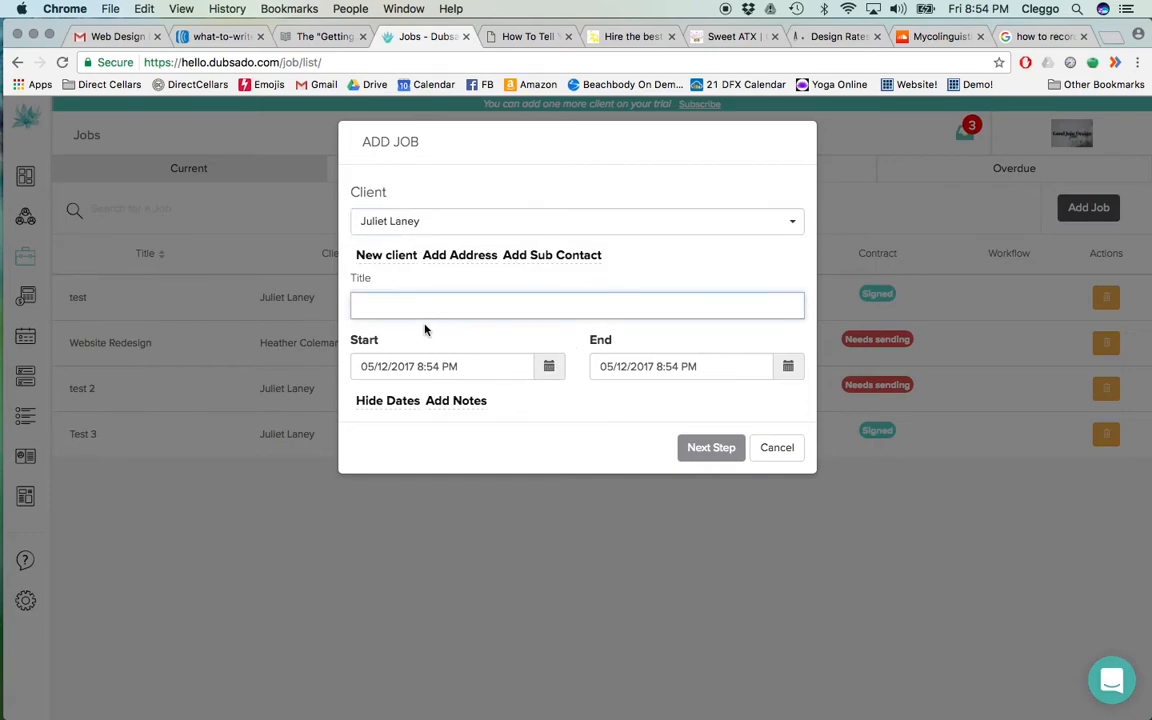
left_click(424, 330)
left_click(419, 307)
type("Web Design III")
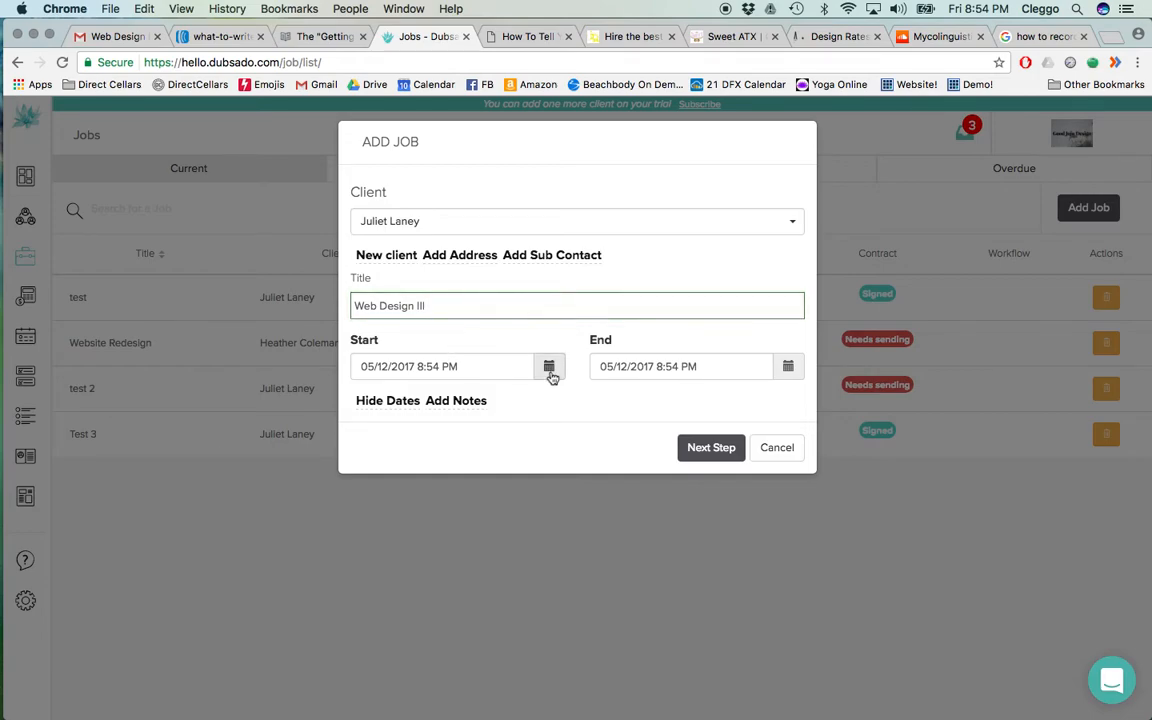
Set the job's end to May 31, 2017 at 9:00 AM and create the job.
left_click(790, 367)
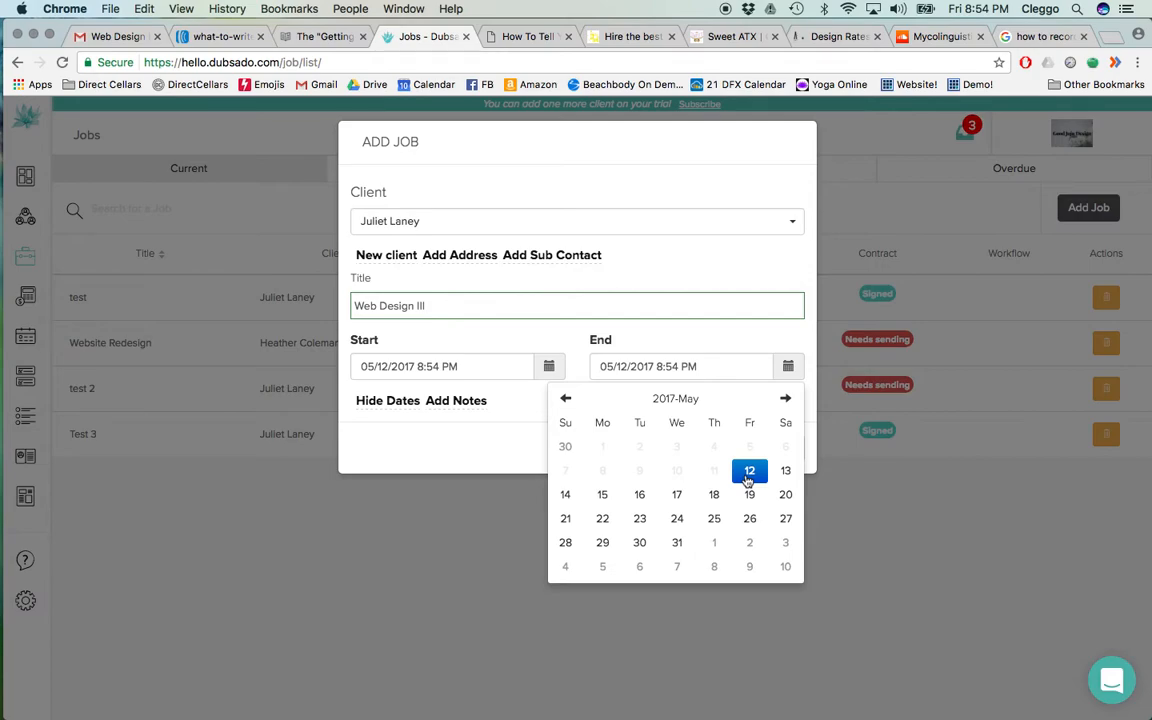
left_click(677, 542)
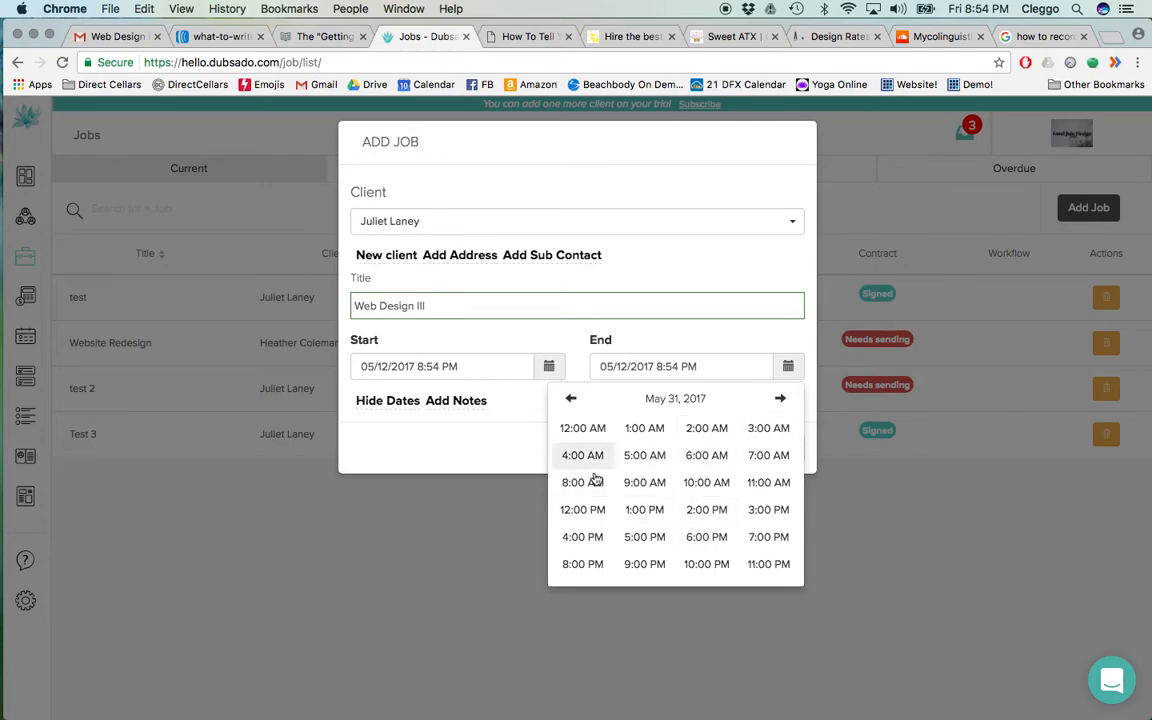
left_click(646, 484)
left_click(590, 430)
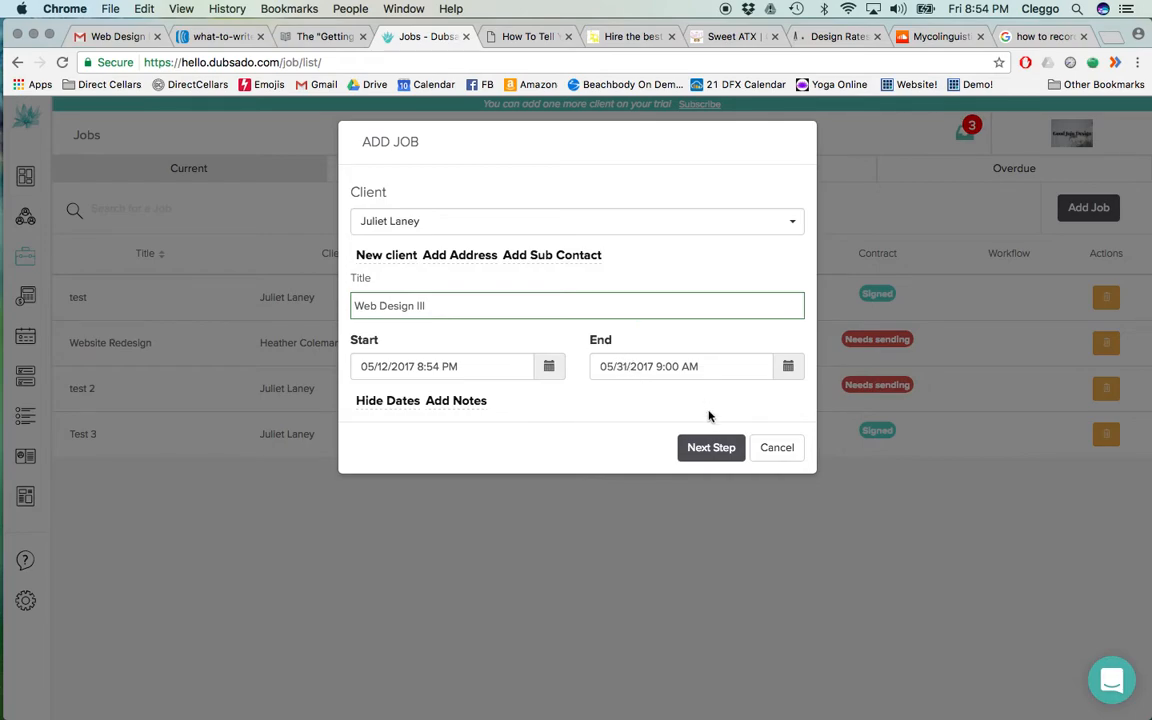
left_click(718, 450)
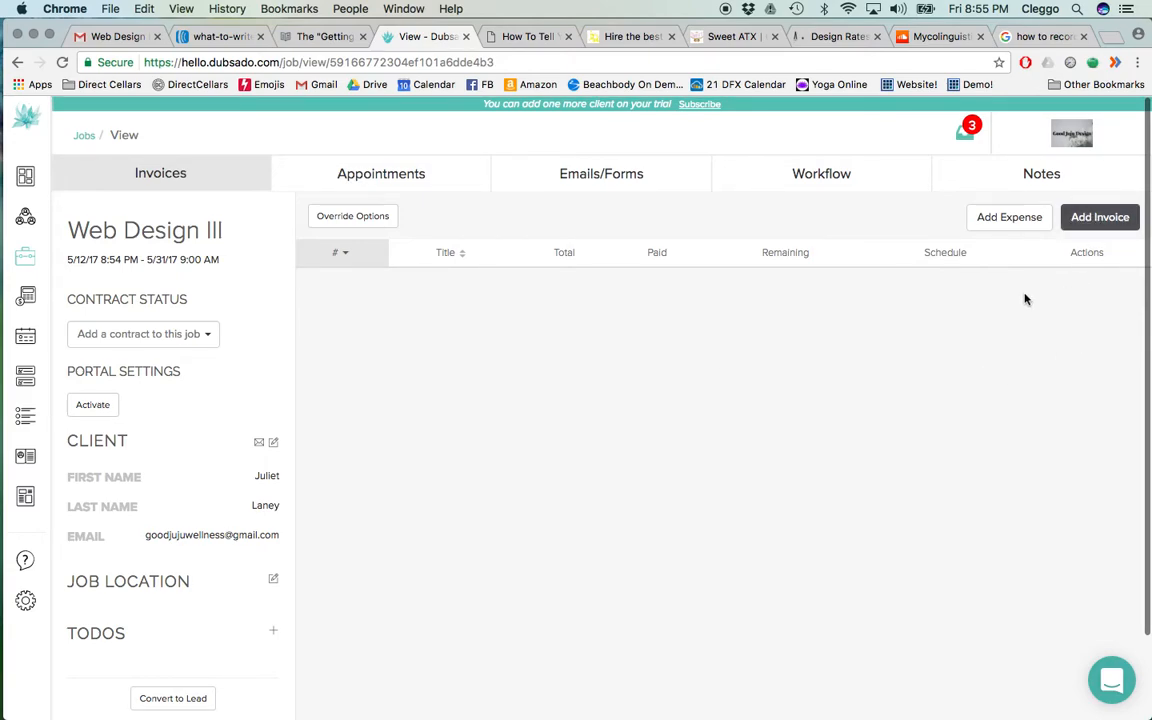
Add an invoice to the job, open it and title it "Web Design Invoice".
left_click(1099, 218)
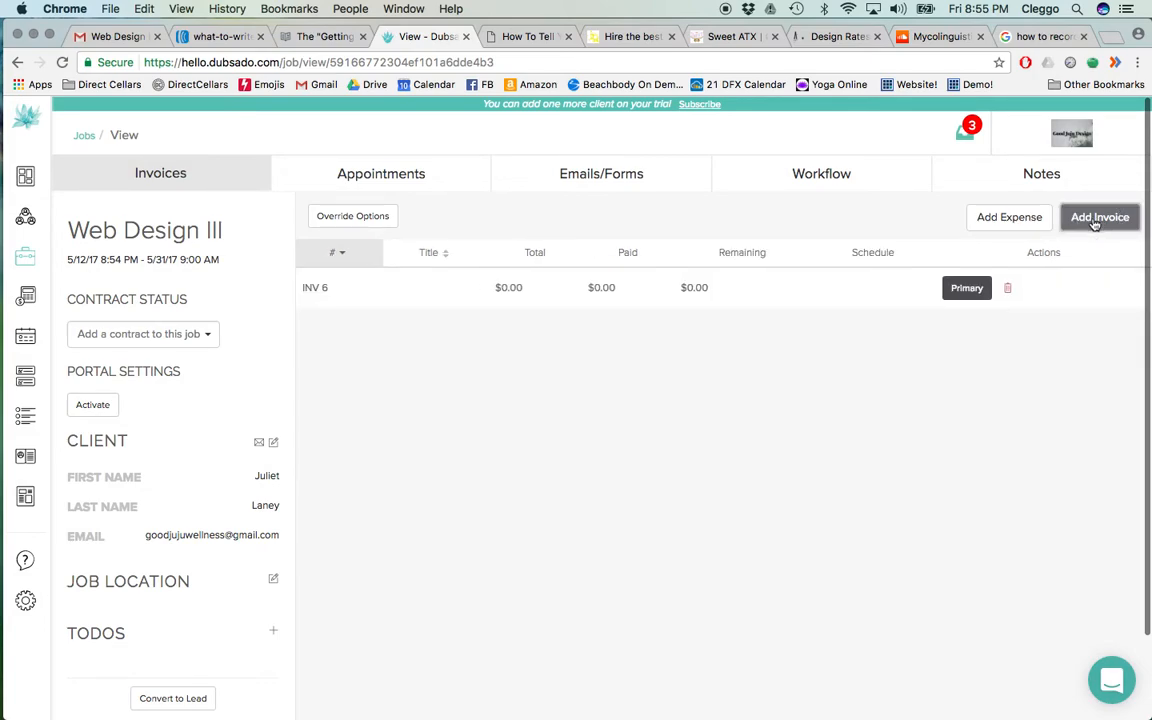
left_click(789, 291)
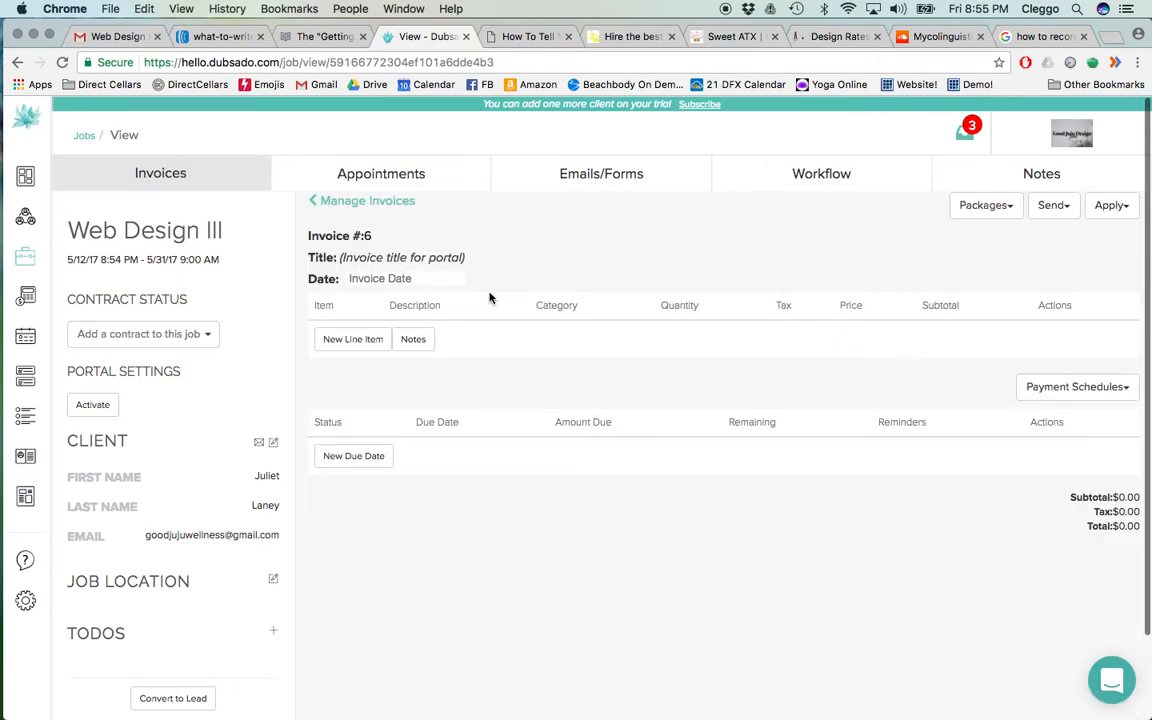
left_click(435, 264)
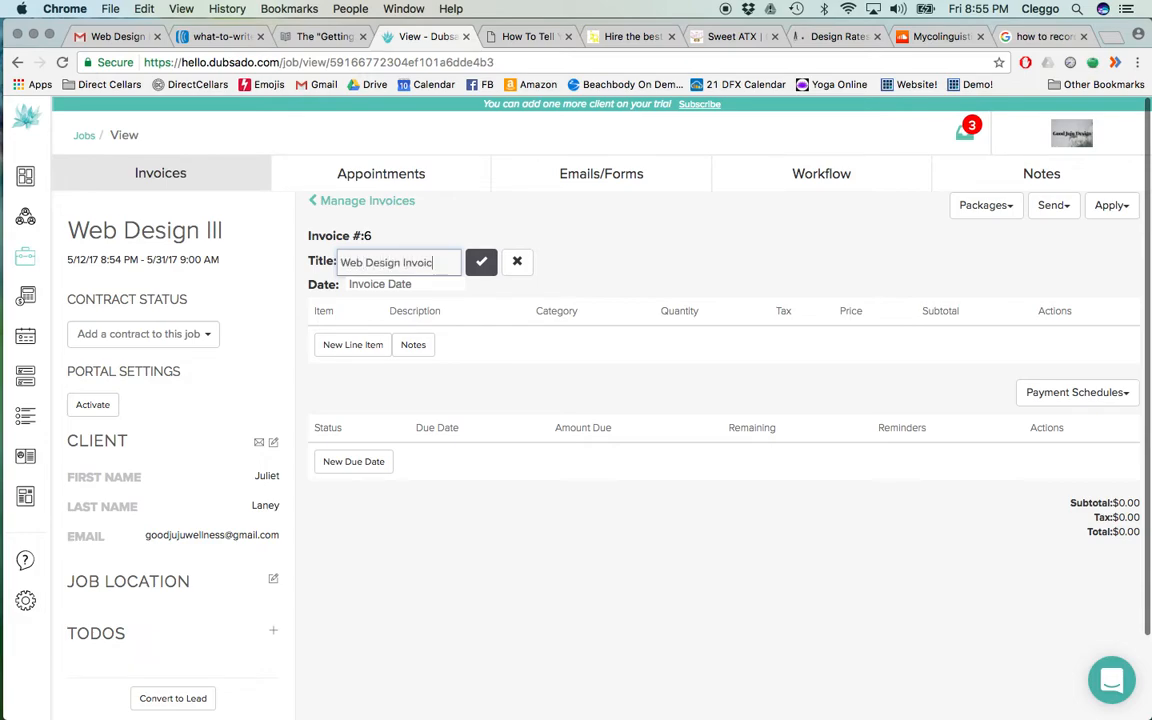
left_click(480, 261)
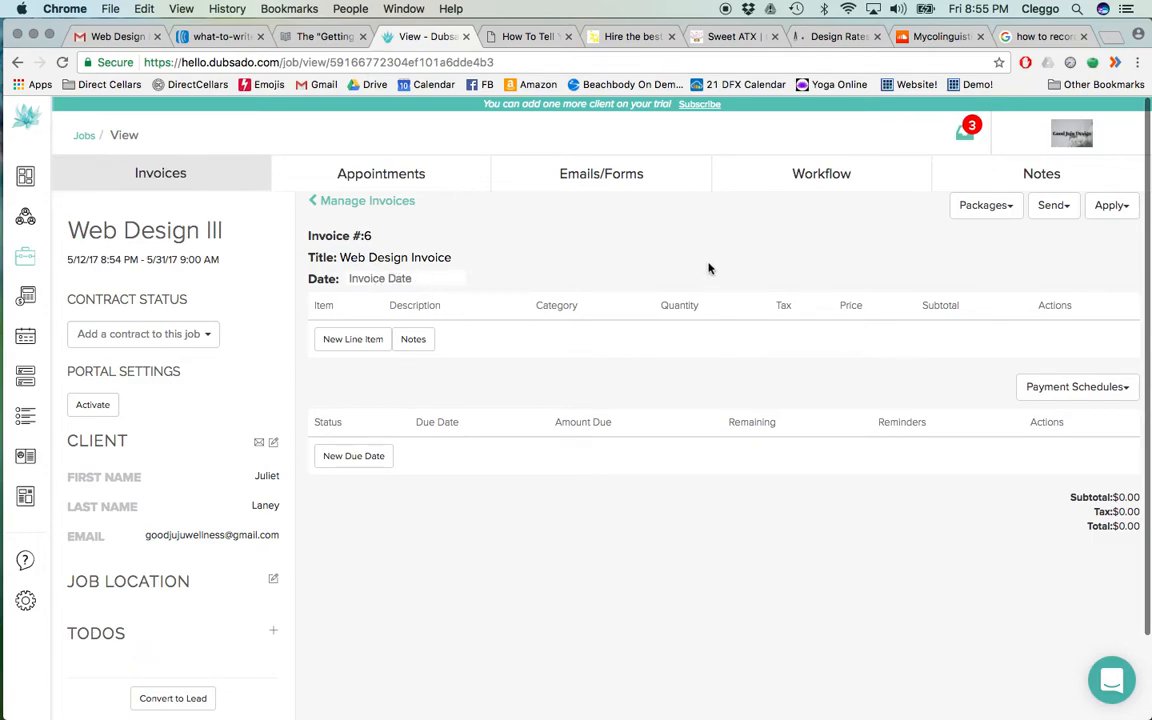
Apply the Basic Website Package and Product Photography packages to the invoice.
left_click(360, 340)
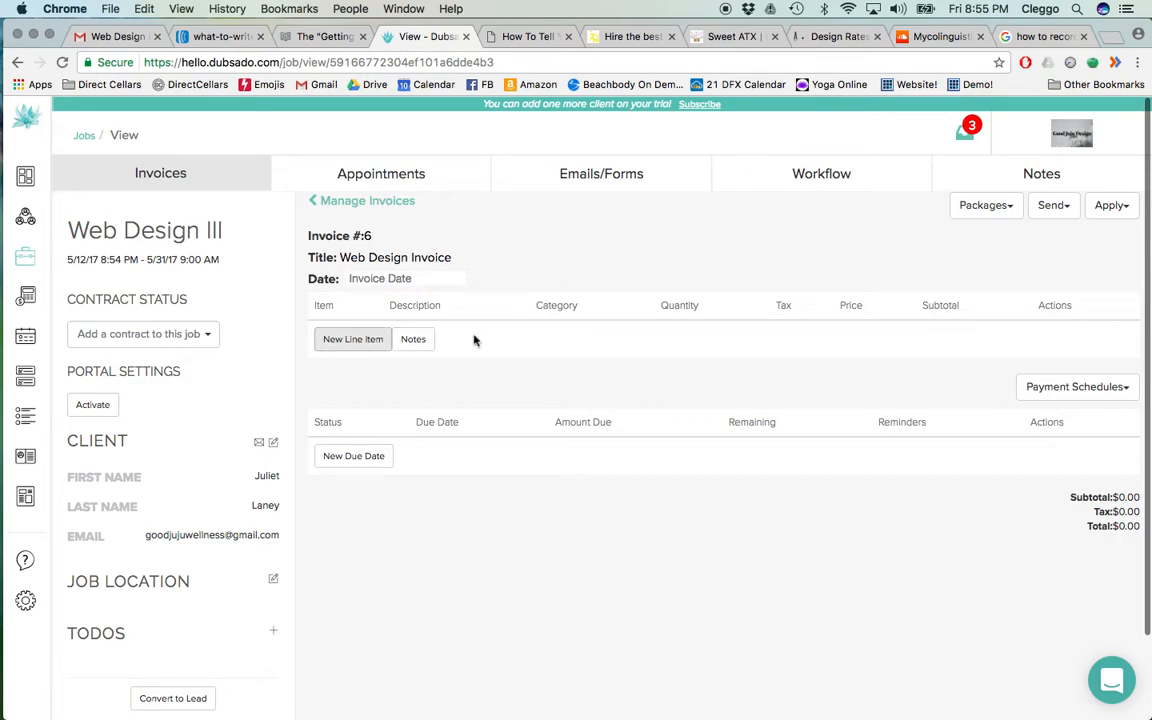
left_click(1012, 207)
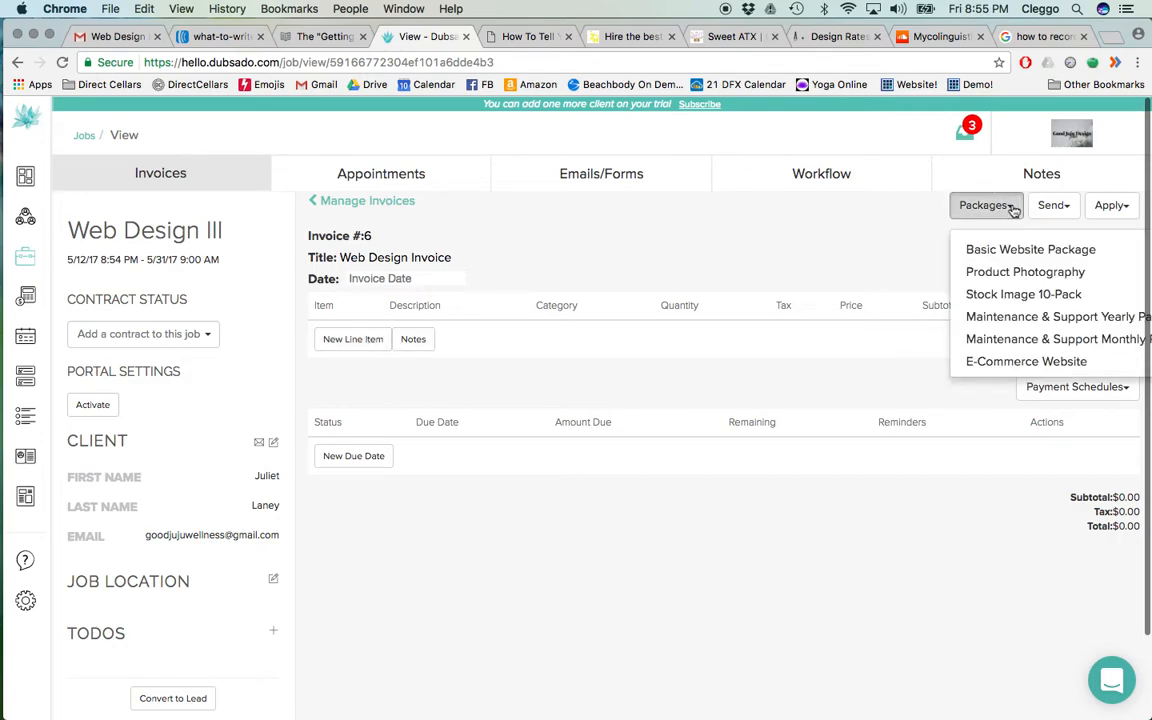
left_click(1016, 251)
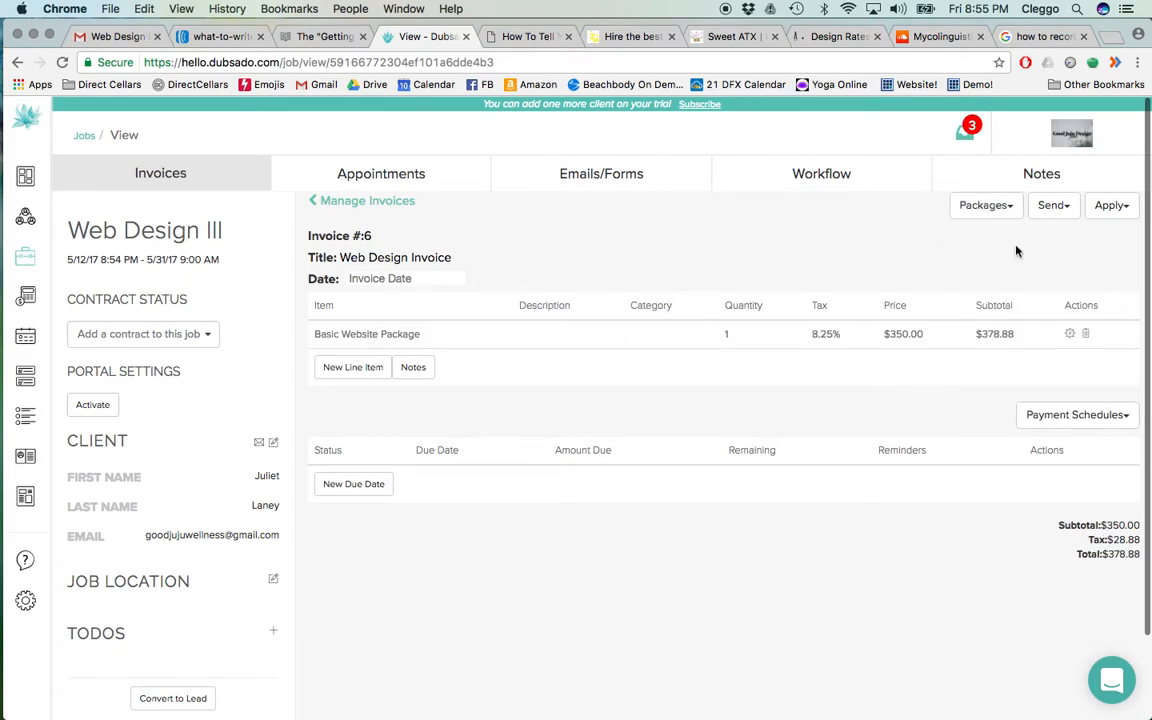
left_click(1012, 208)
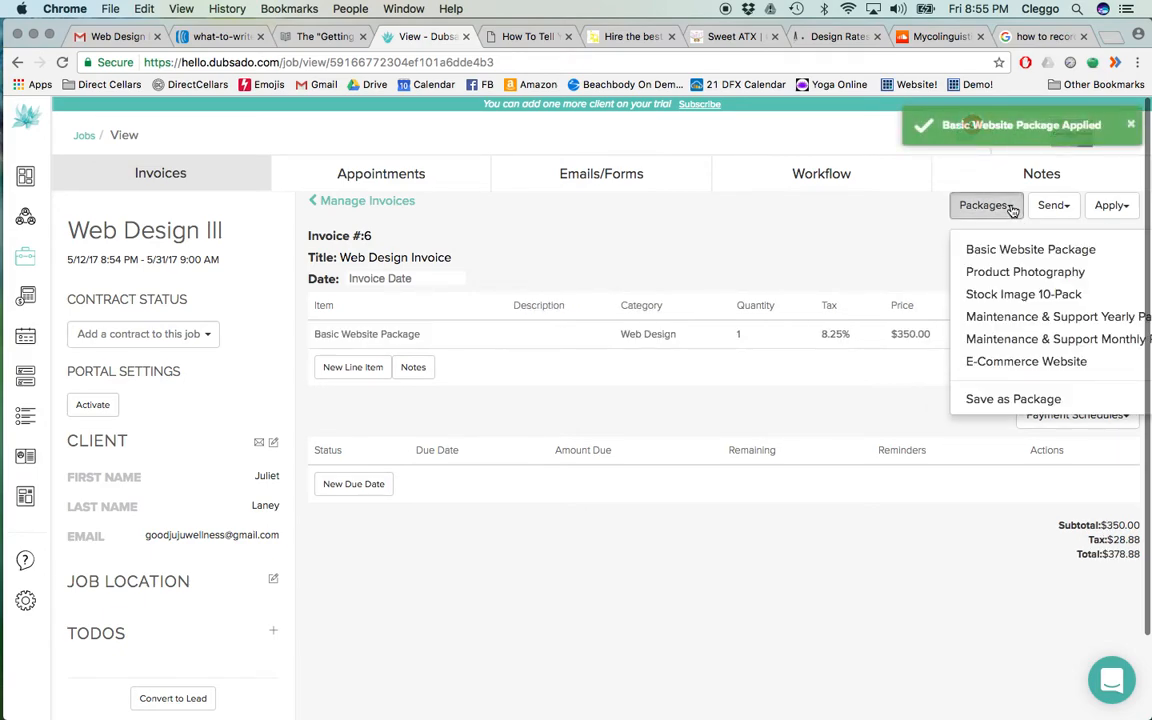
left_click(1004, 273)
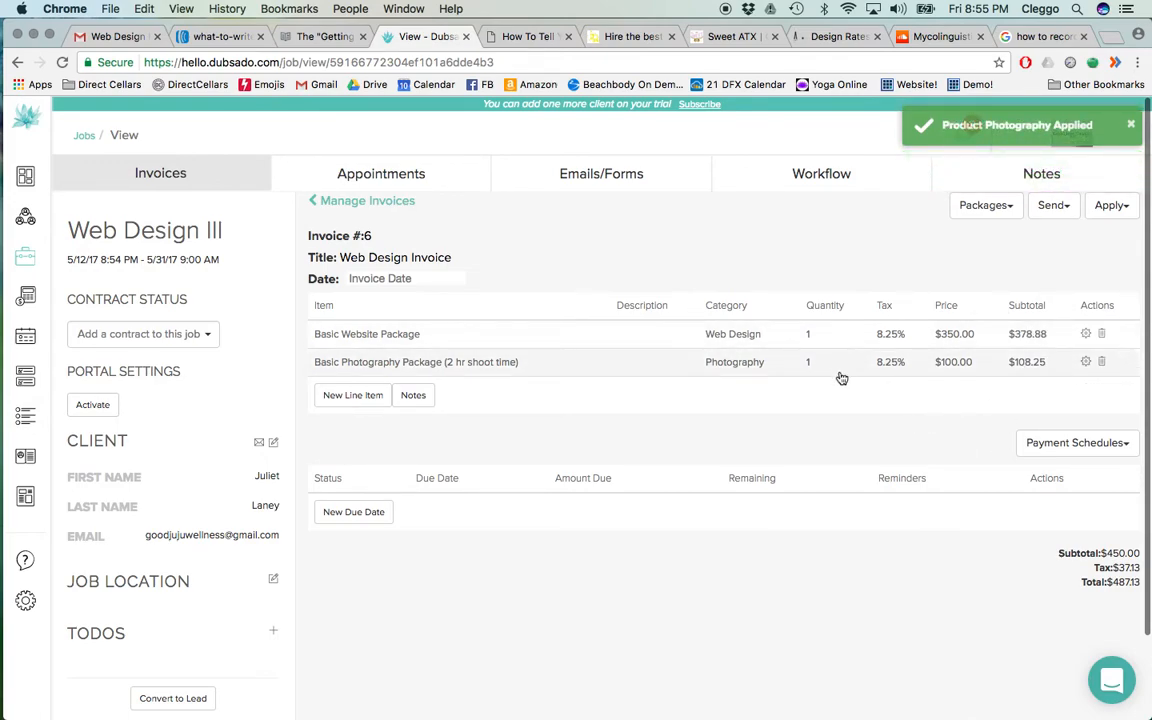
Apply the Web Design 50% down payment schedule to the invoice and delete its payment due 5/12/17.
left_click(1100, 442)
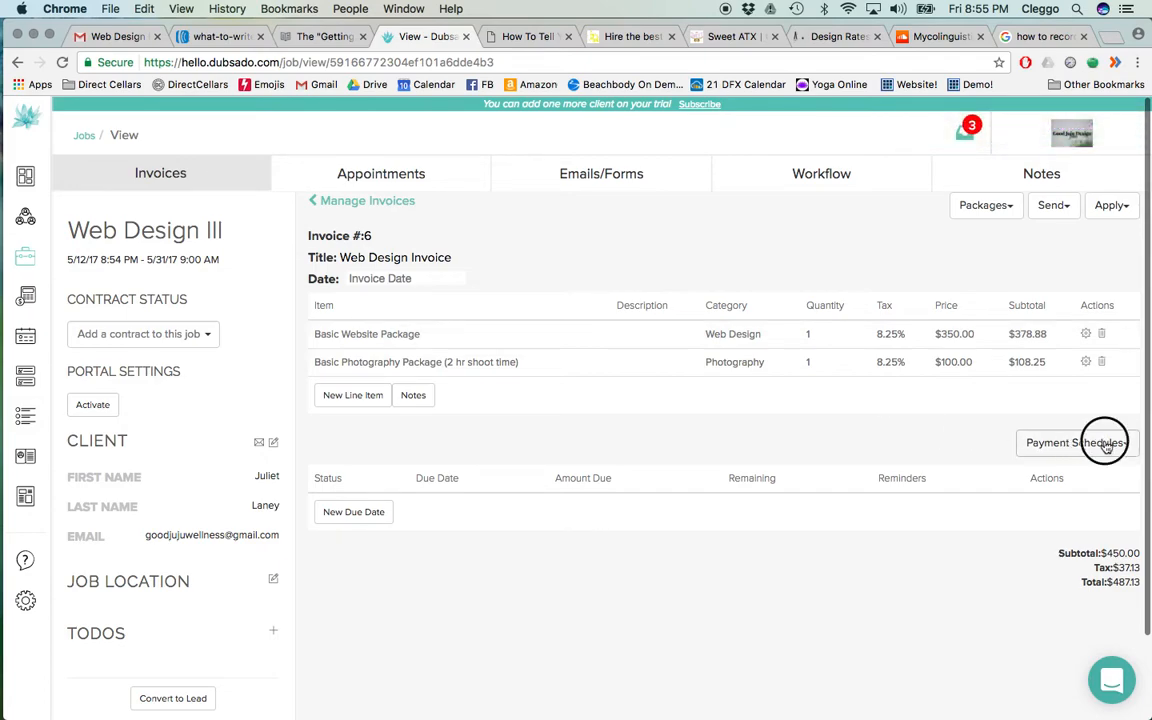
left_click(931, 429)
left_click(1068, 444)
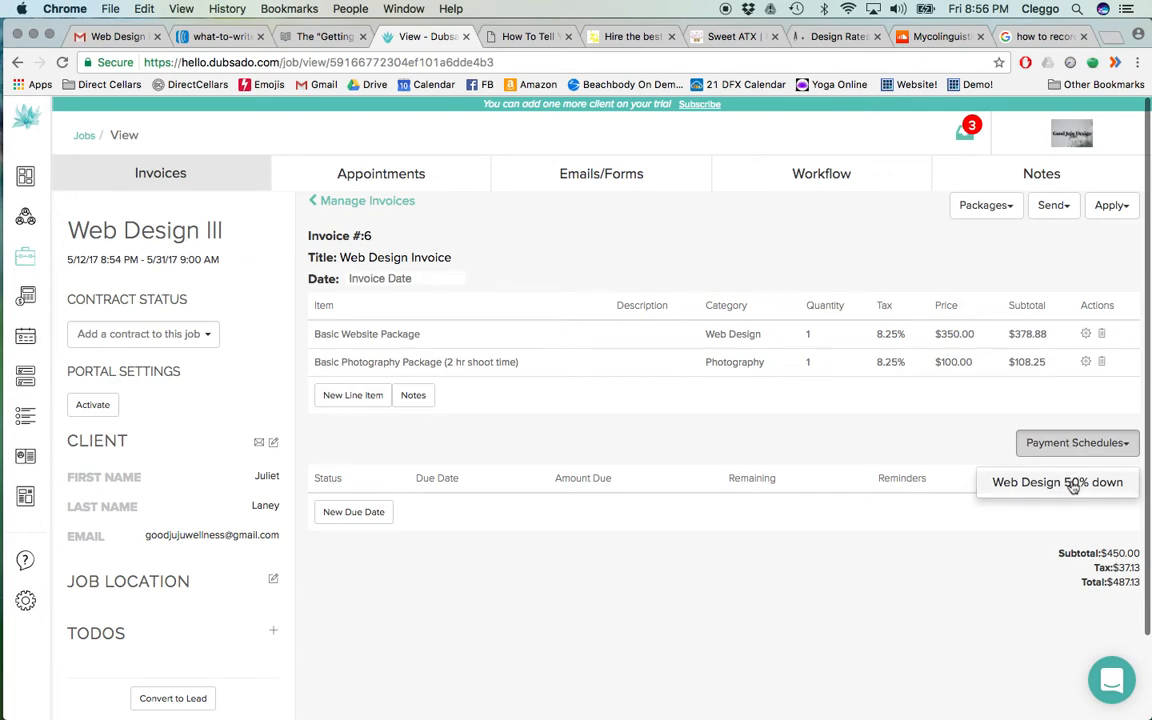
left_click(1069, 484)
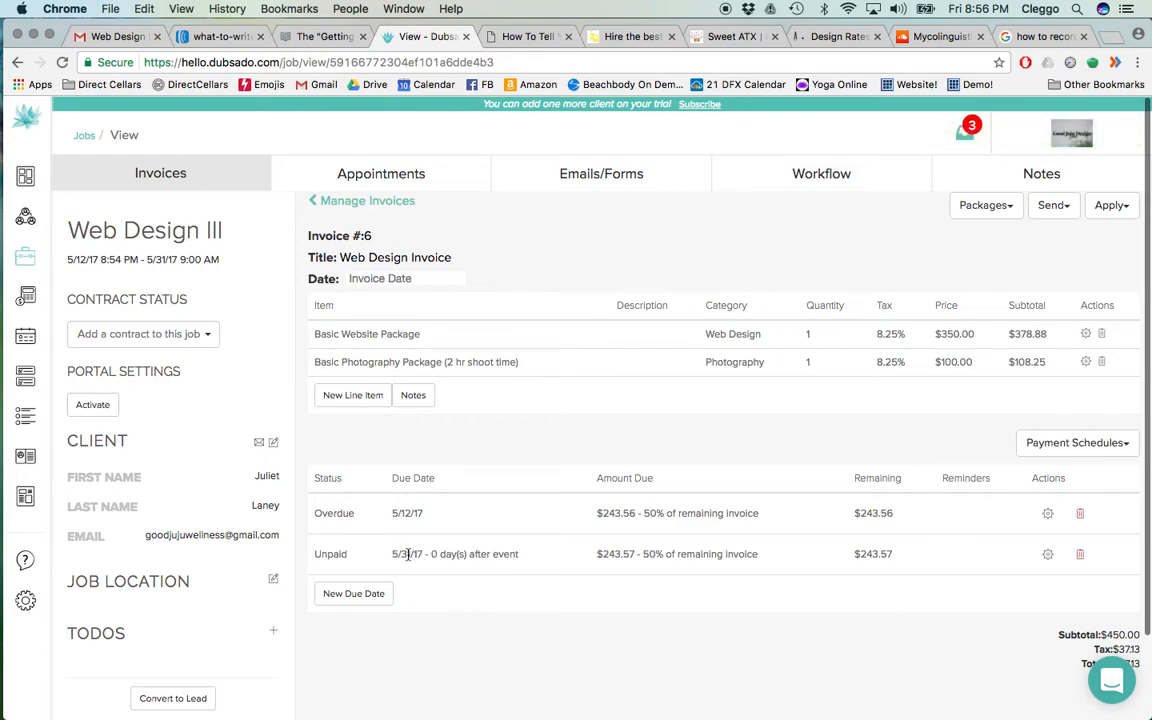
left_click(1088, 516)
left_click(1080, 515)
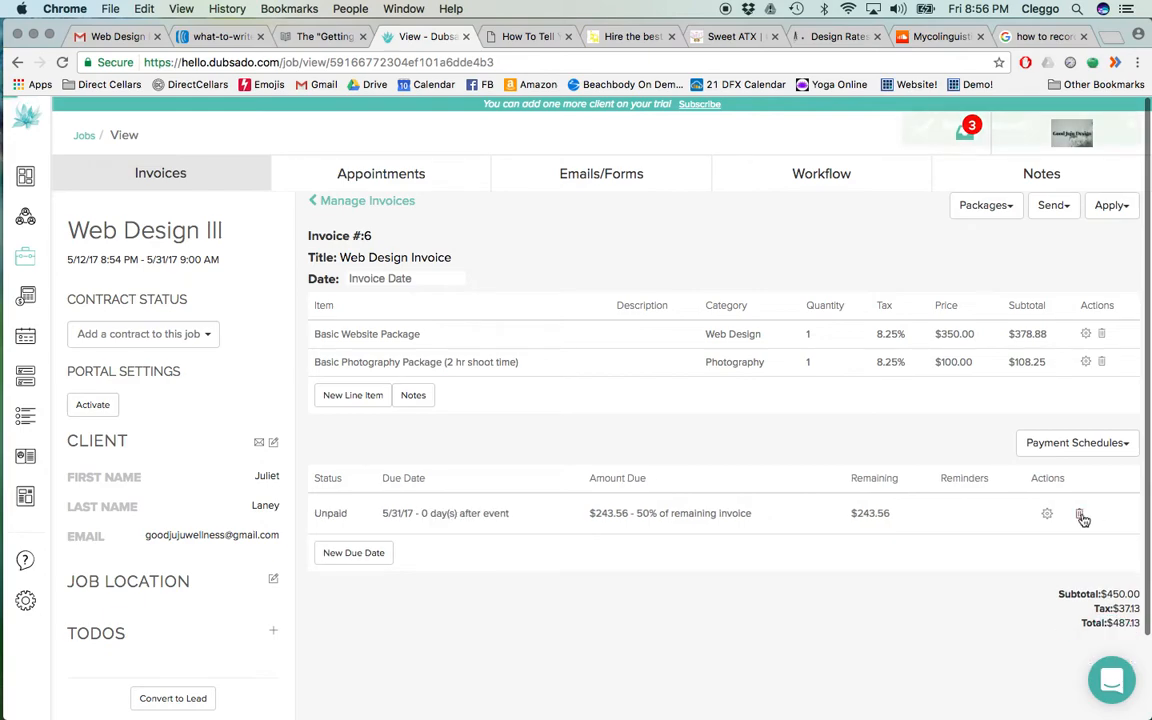
Delete the remaining 5/31/17 payment and add a 50% scheduled payment due 0 days After Applied to Invoice.
left_click(1079, 514)
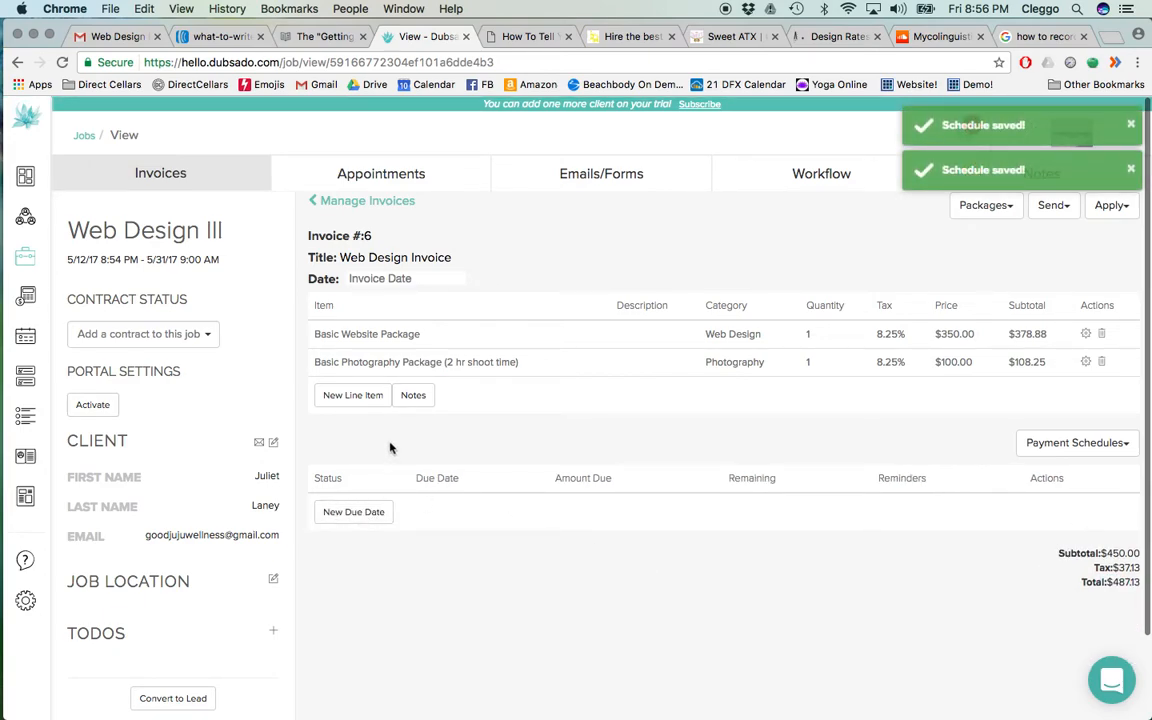
left_click(1075, 446)
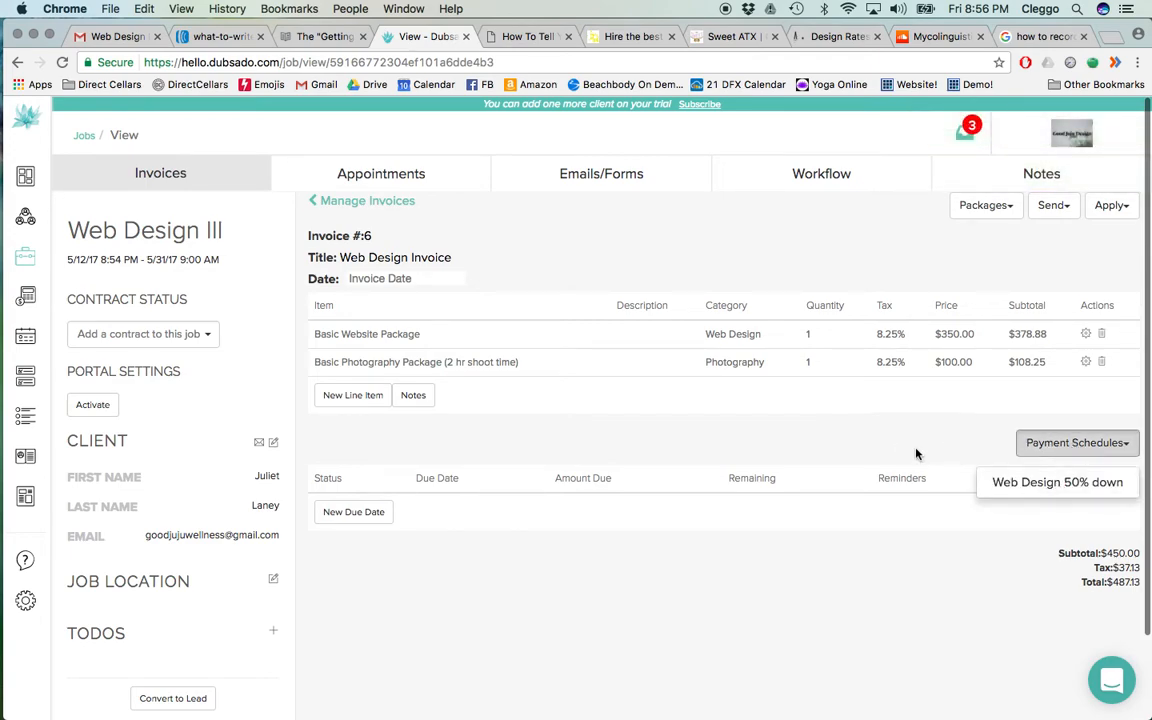
left_click(353, 512)
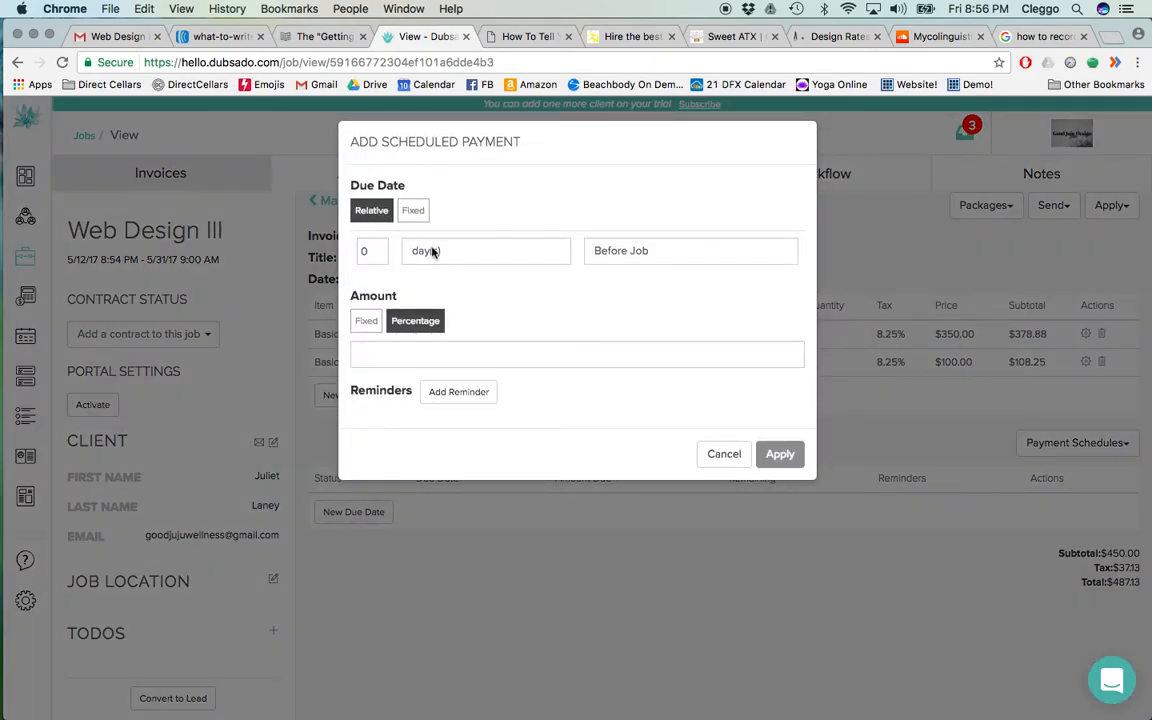
left_click(651, 255)
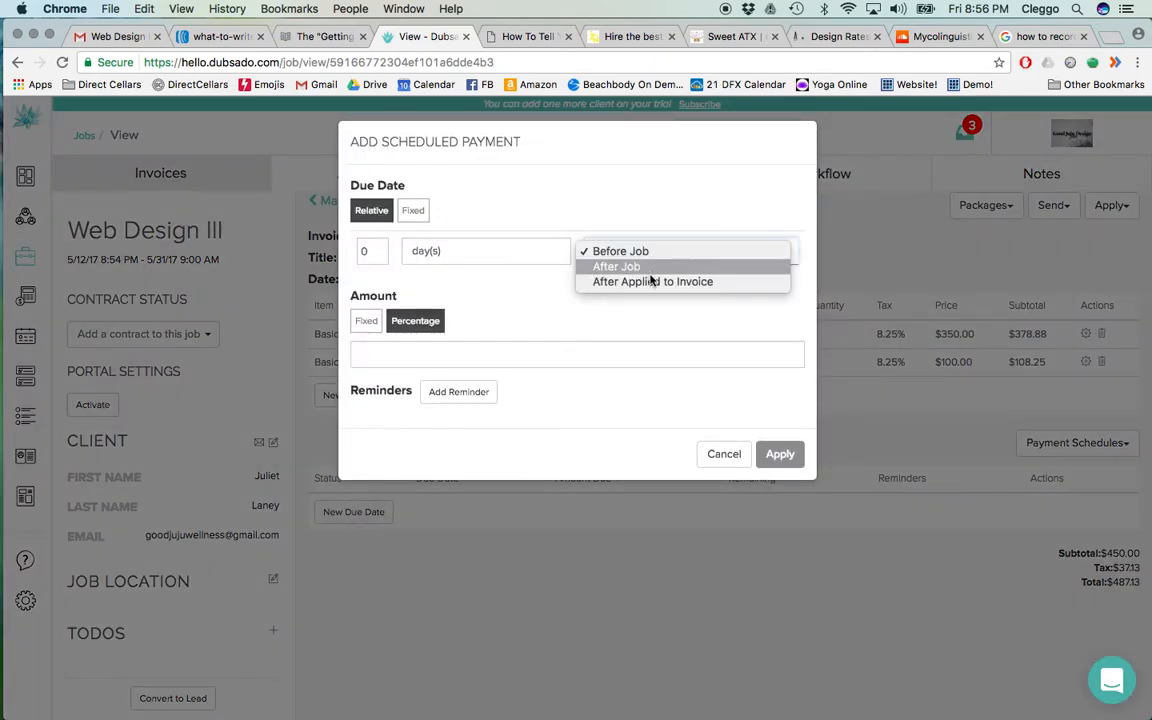
left_click(651, 281)
left_click(469, 362)
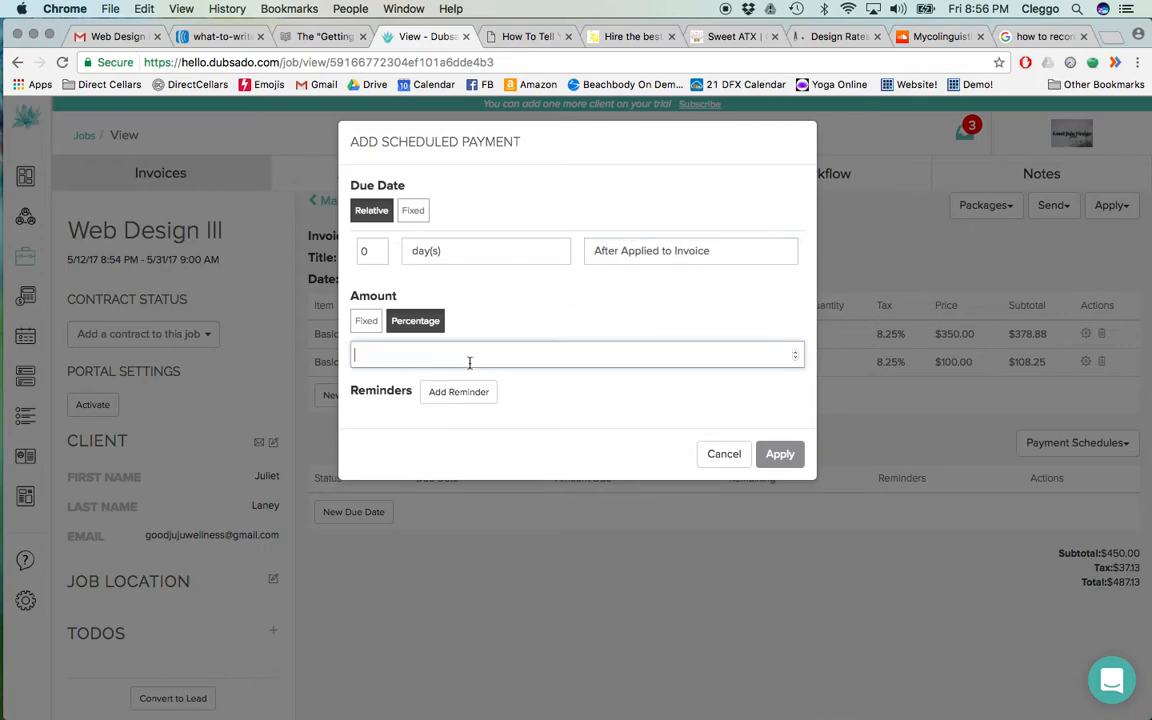
type("50")
left_click(778, 454)
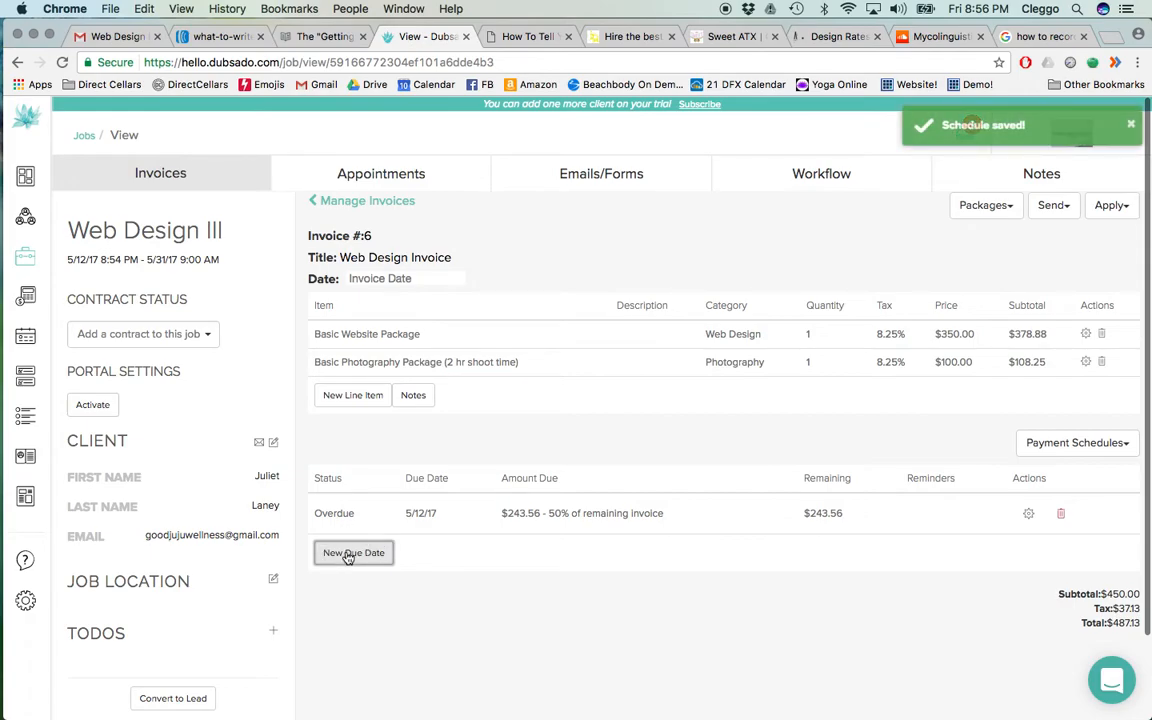
Add a second scheduled payment of 50% due 0 days After Job.
left_click(347, 552)
left_click(658, 244)
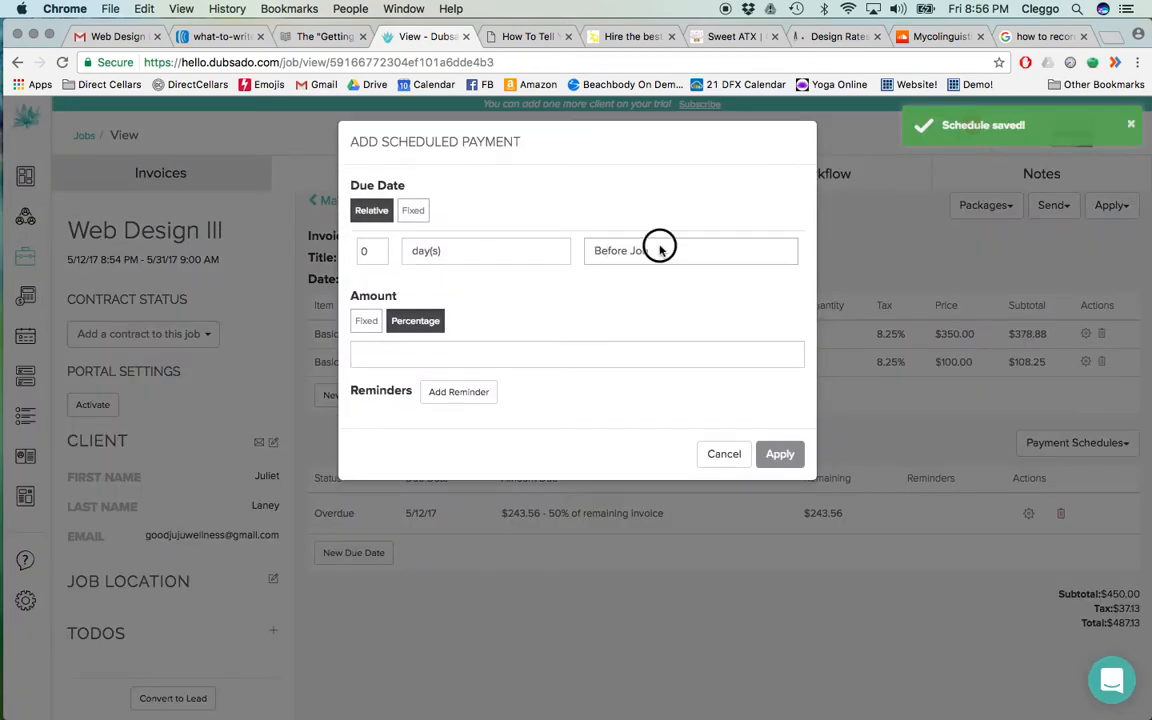
left_click(511, 347)
left_click(508, 350)
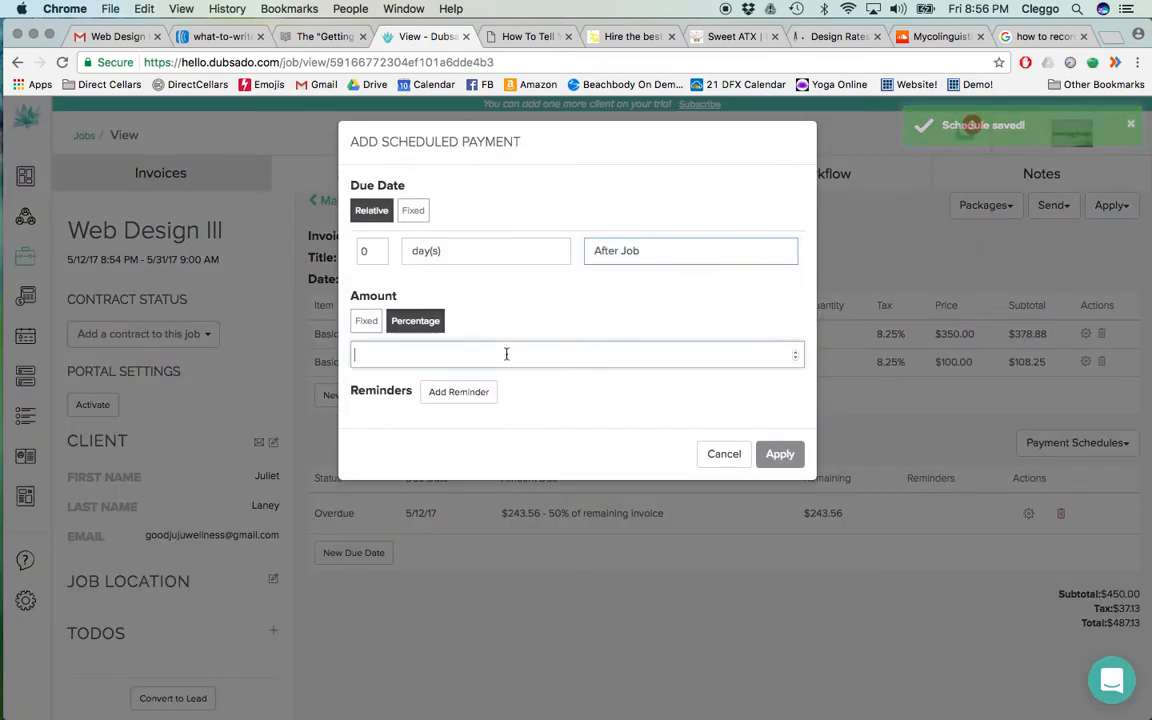
type("50")
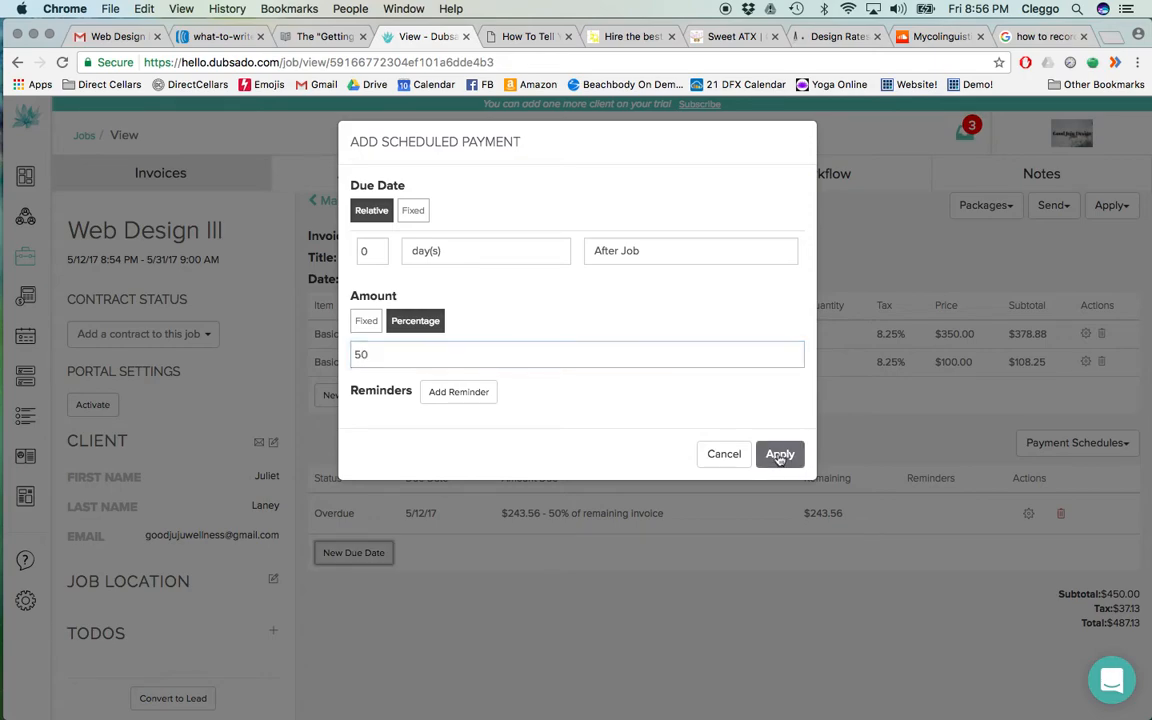
left_click(782, 454)
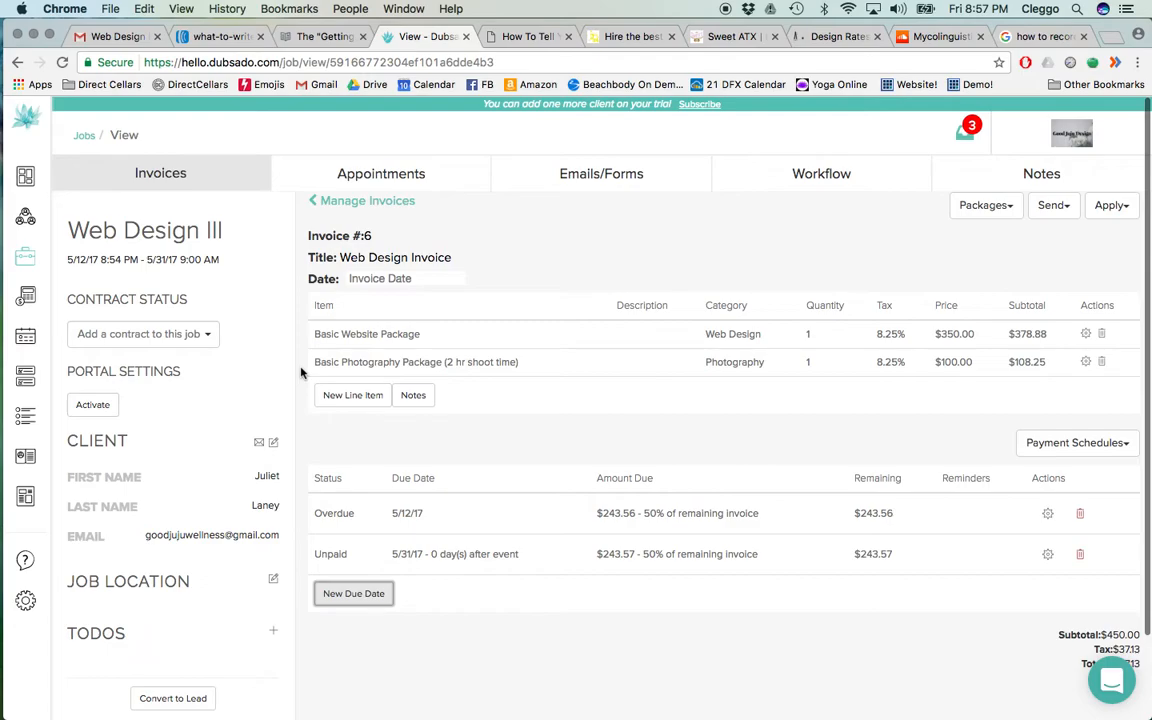
Add the Web Design Contract to the job after reviewing its preview, and close the contract.
left_click(188, 337)
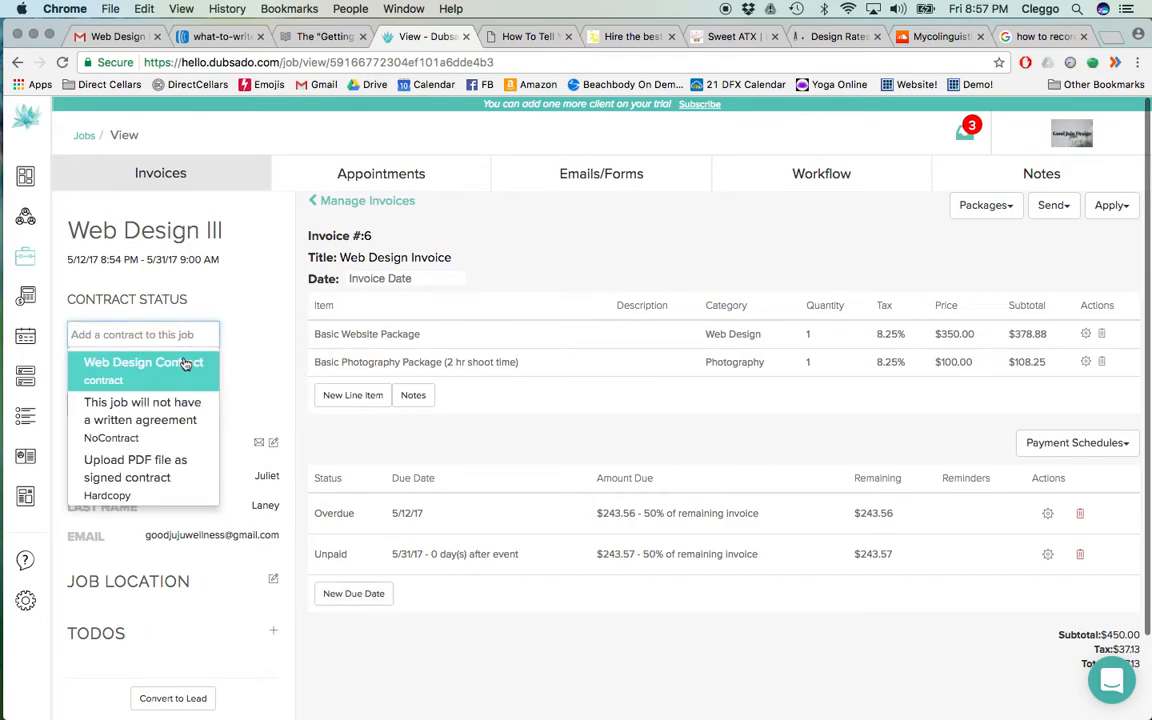
left_click(166, 372)
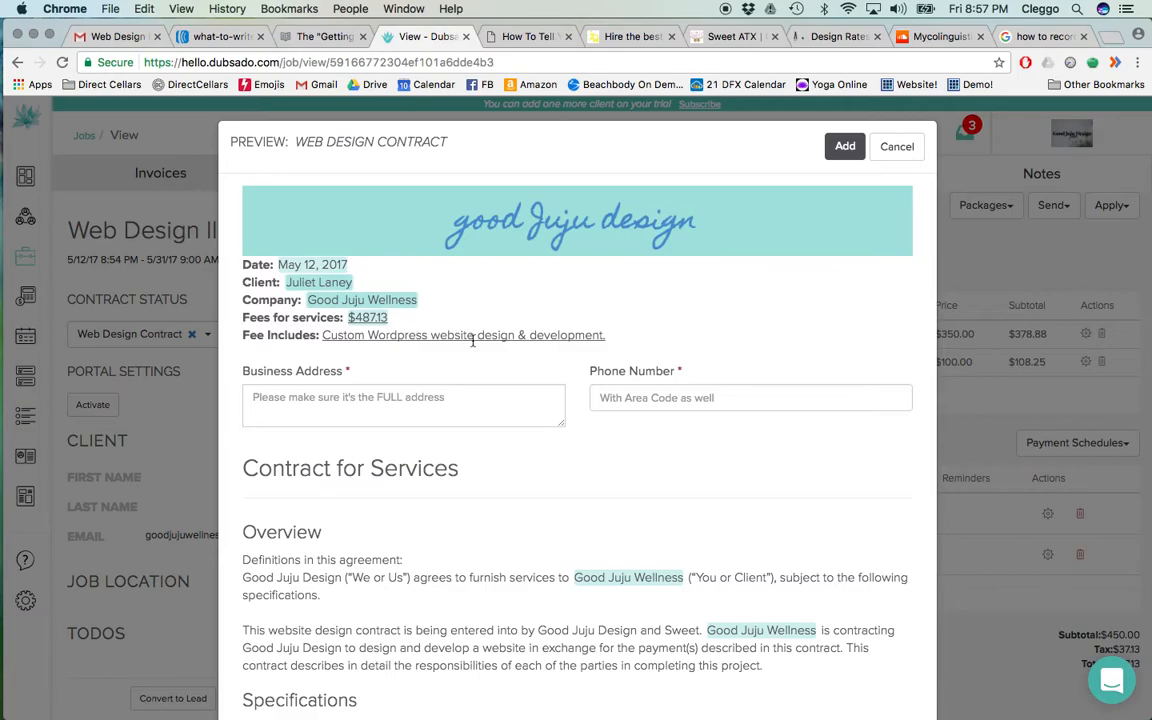
scroll(750, 395, "down", 4)
scroll(769, 390, "down", 2)
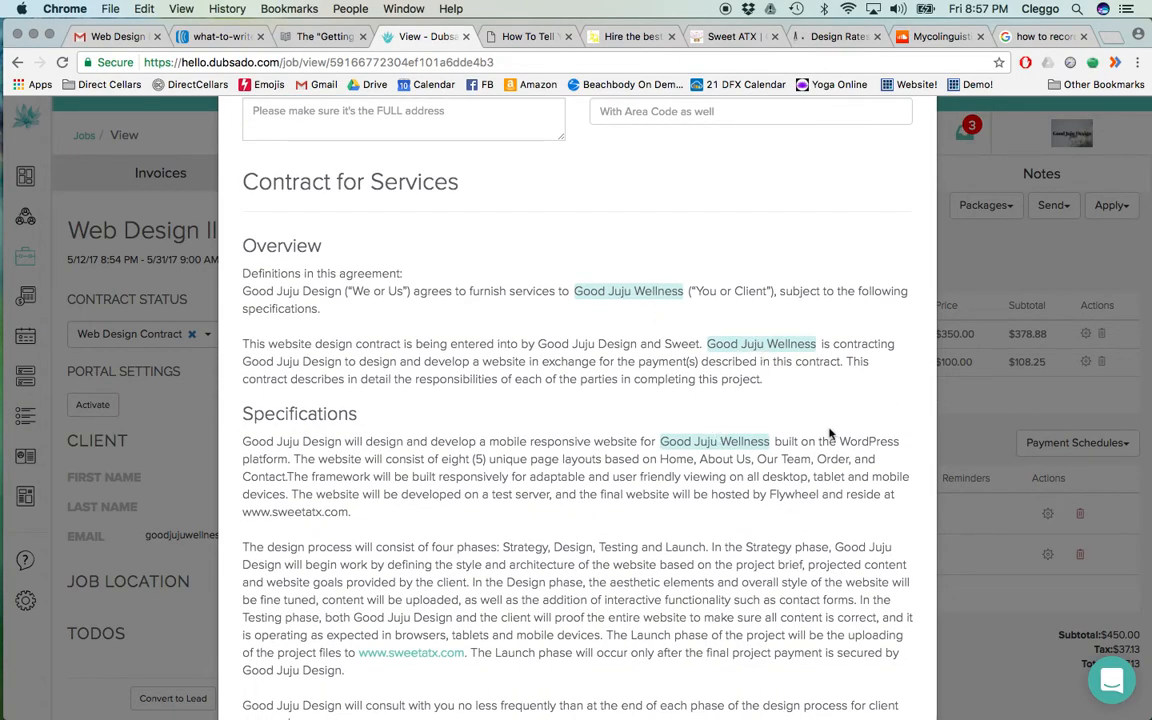
scroll(815, 390, "down", 20)
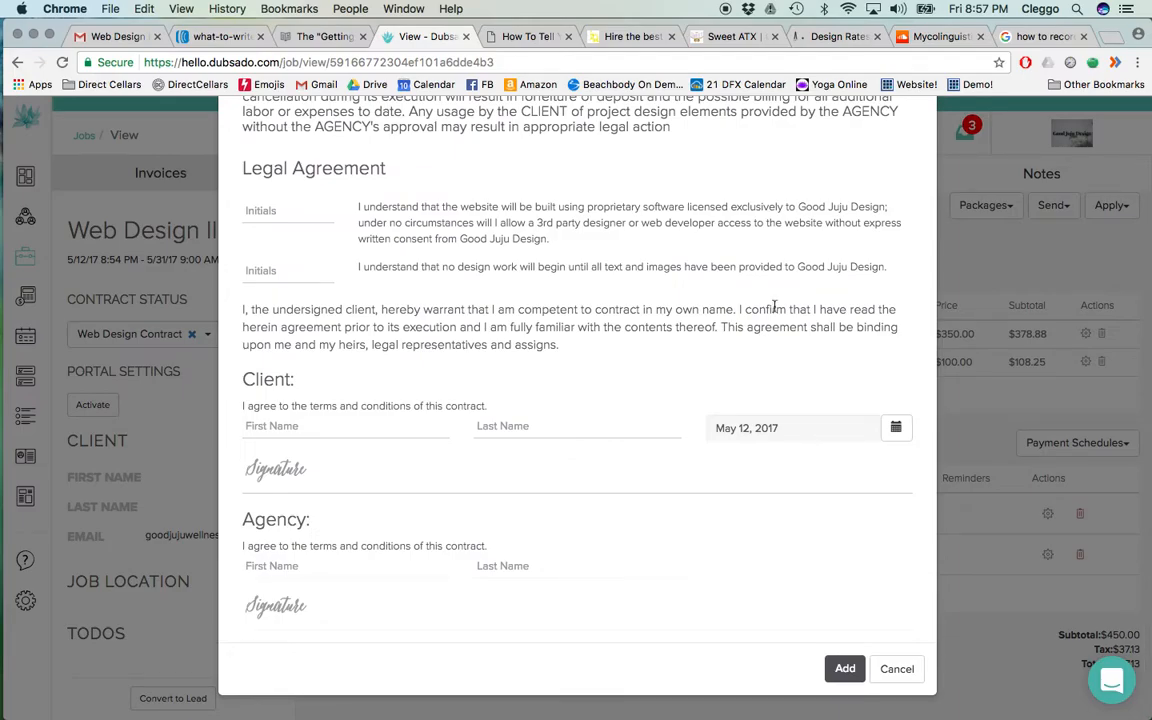
scroll(774, 306, "up", 20)
left_click(844, 147)
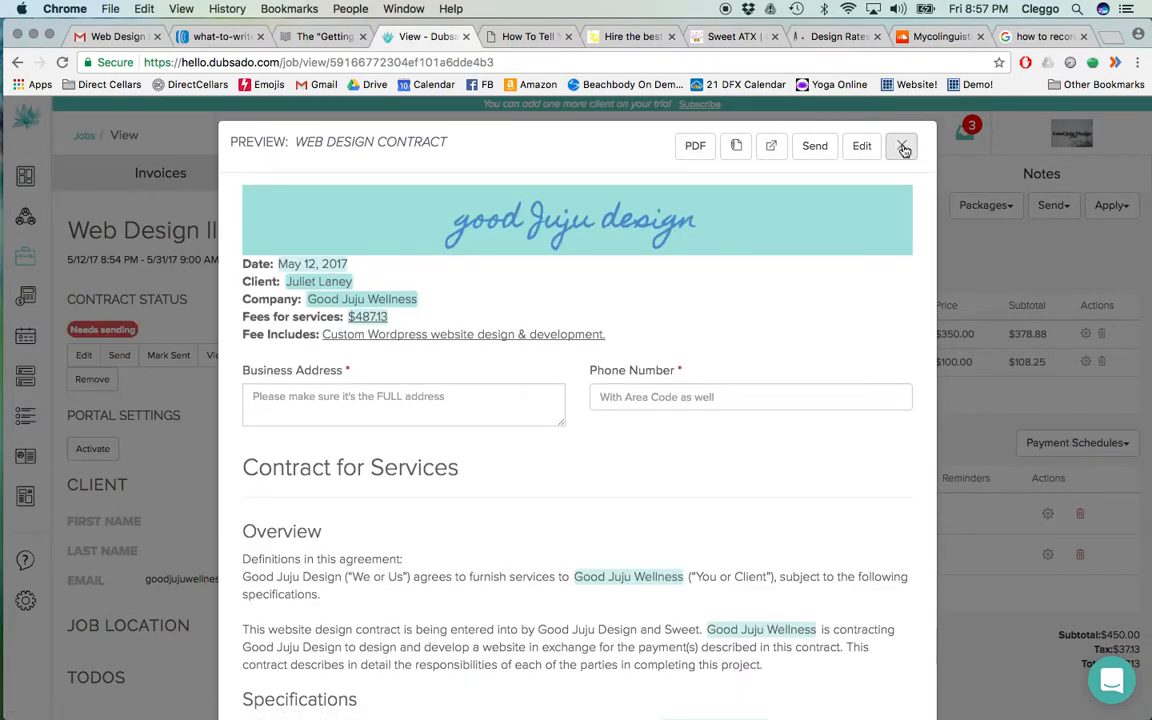
left_click(903, 148)
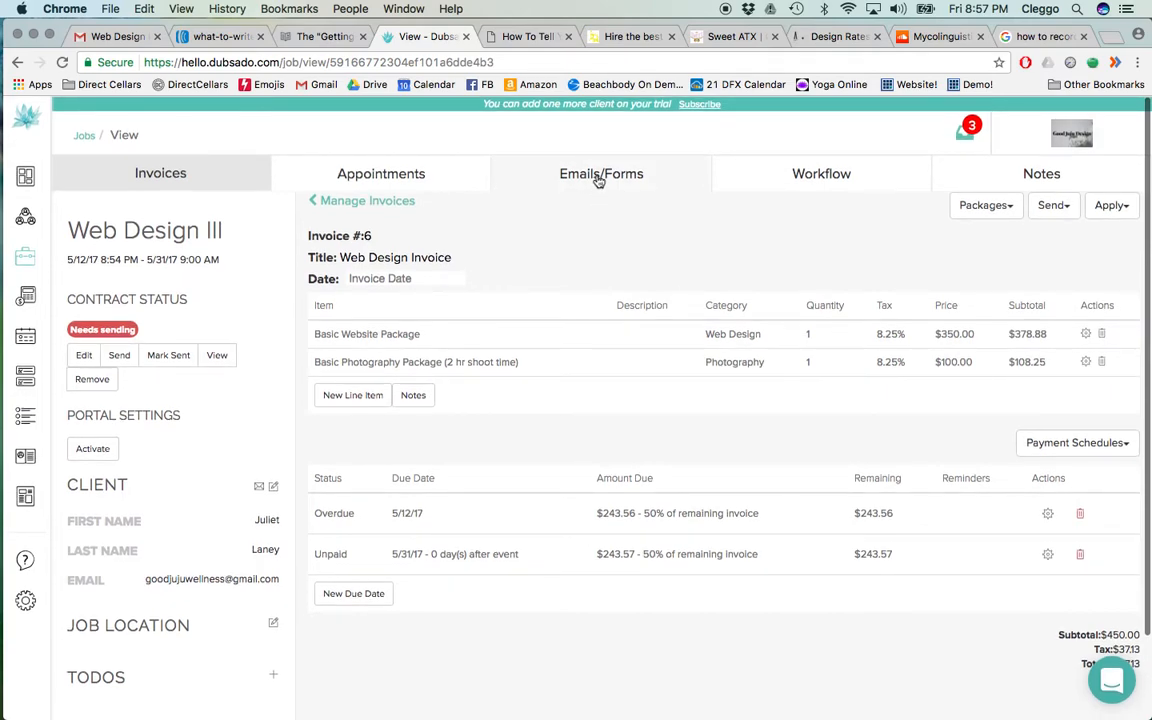
Review the Web Design Proposal and add it to the job's forms.
left_click(599, 177)
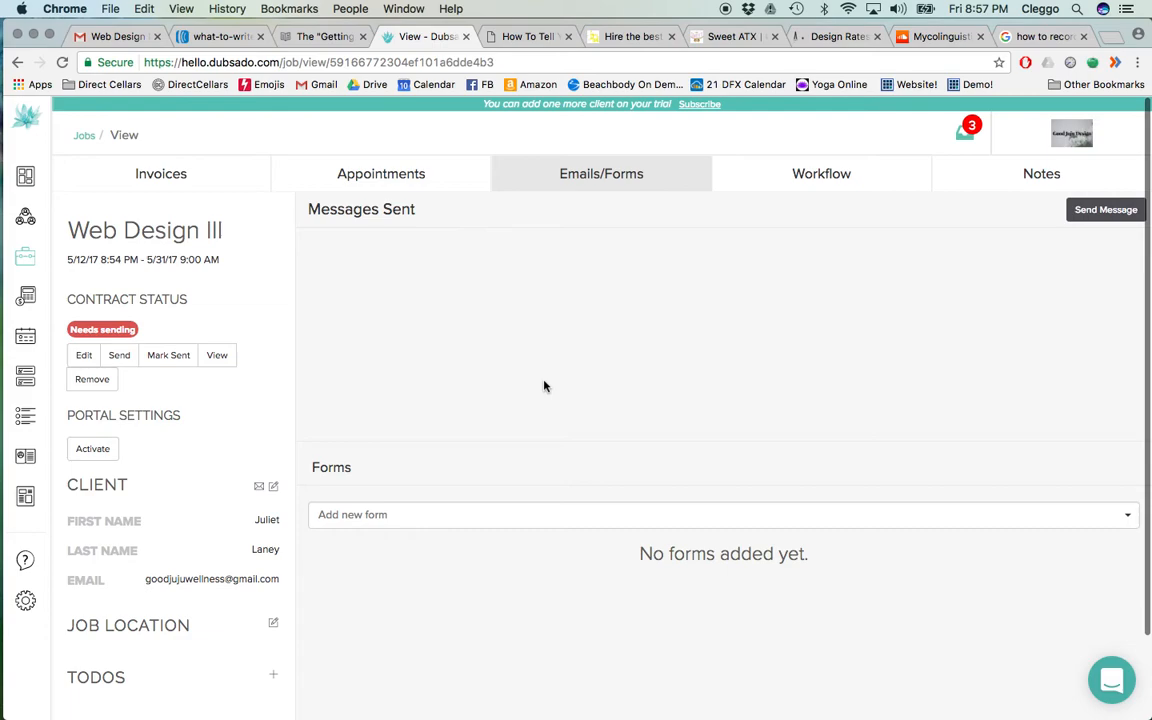
scroll(613, 423, "down", 1)
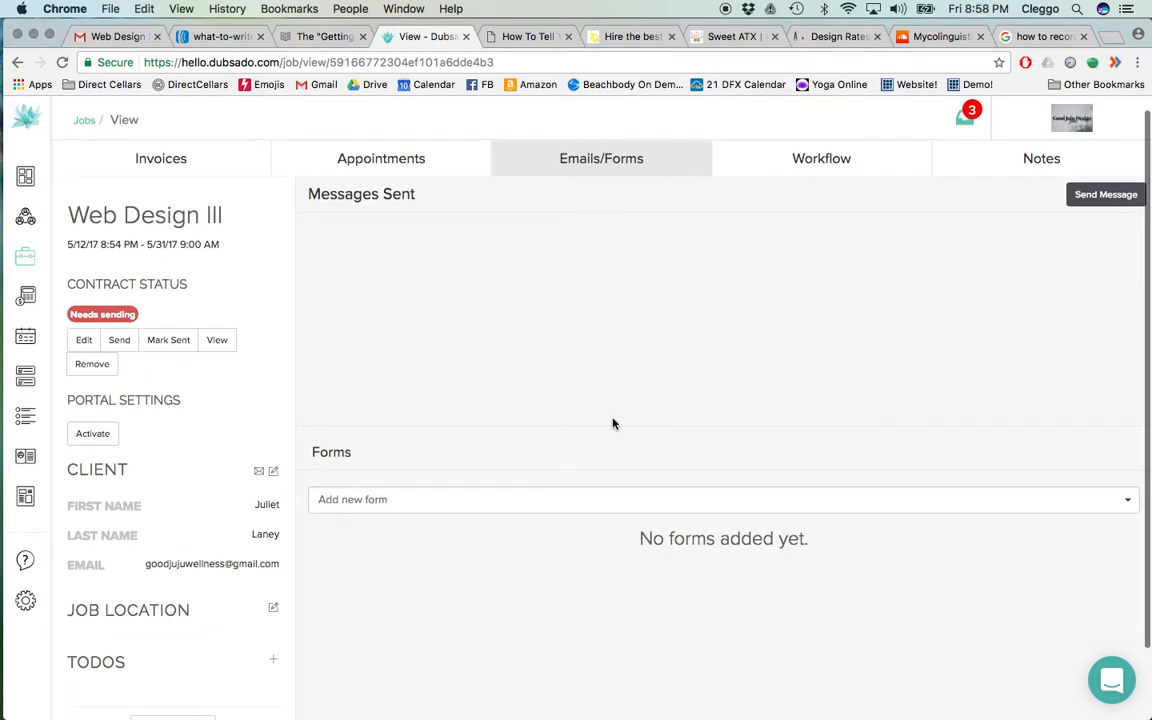
scroll(613, 423, "down", 1)
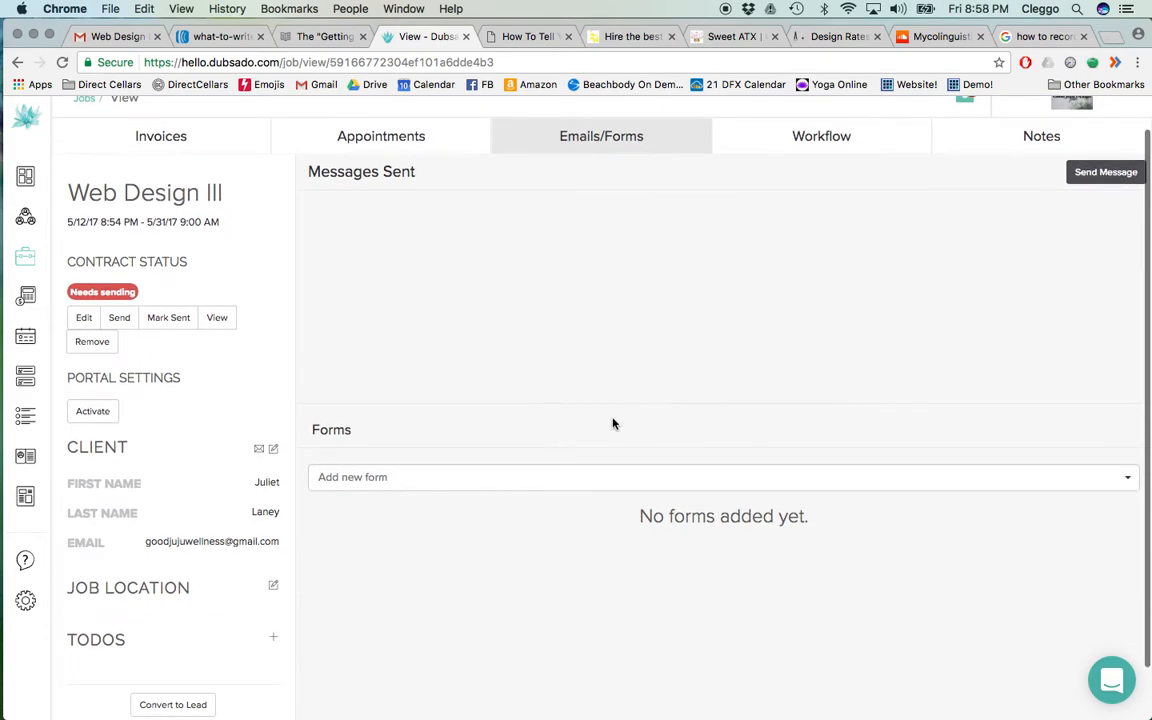
left_click(516, 486)
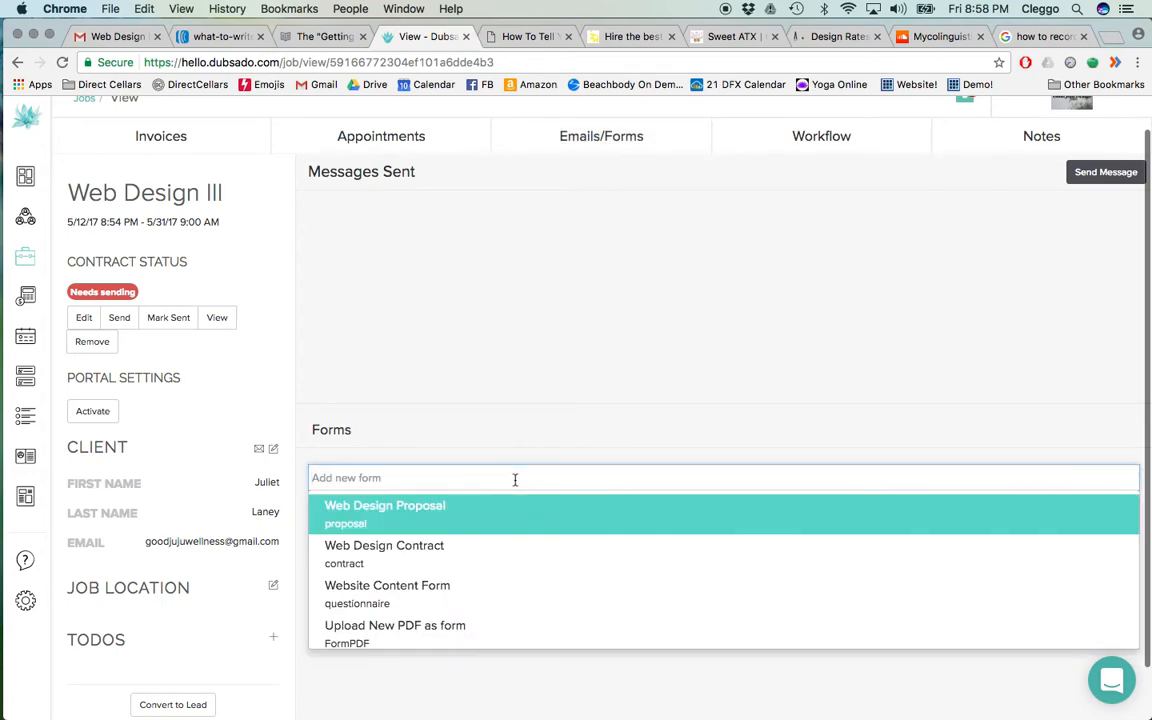
left_click(417, 516)
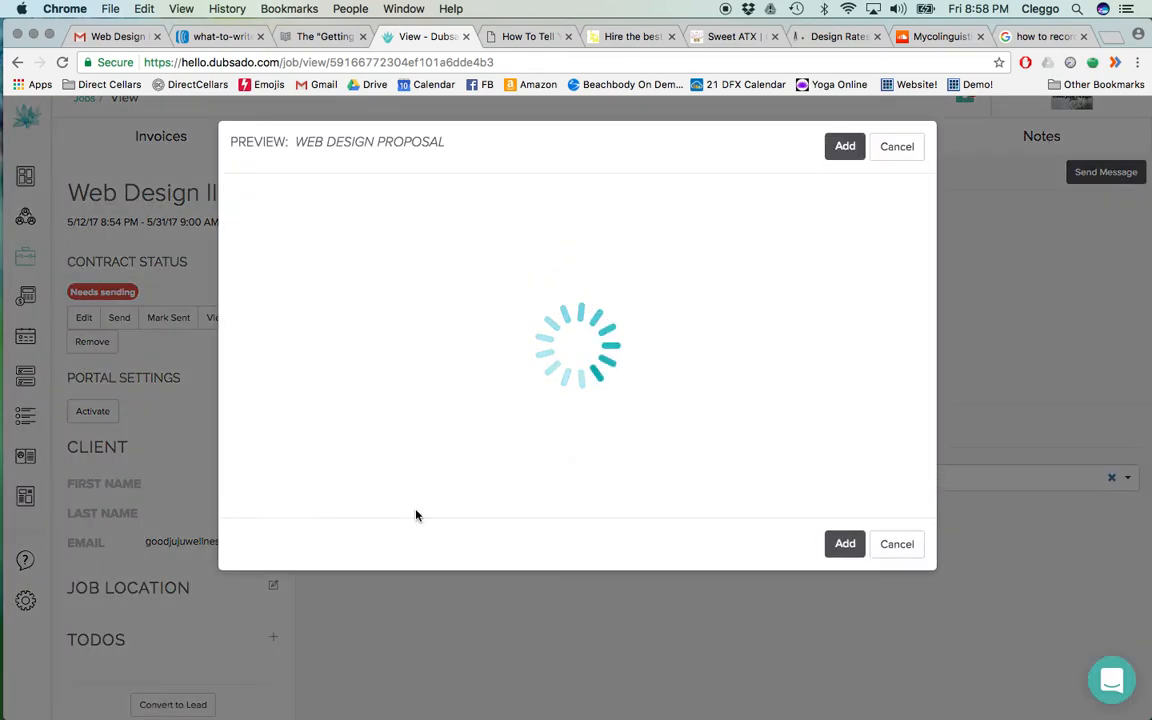
scroll(764, 424, "down", 5)
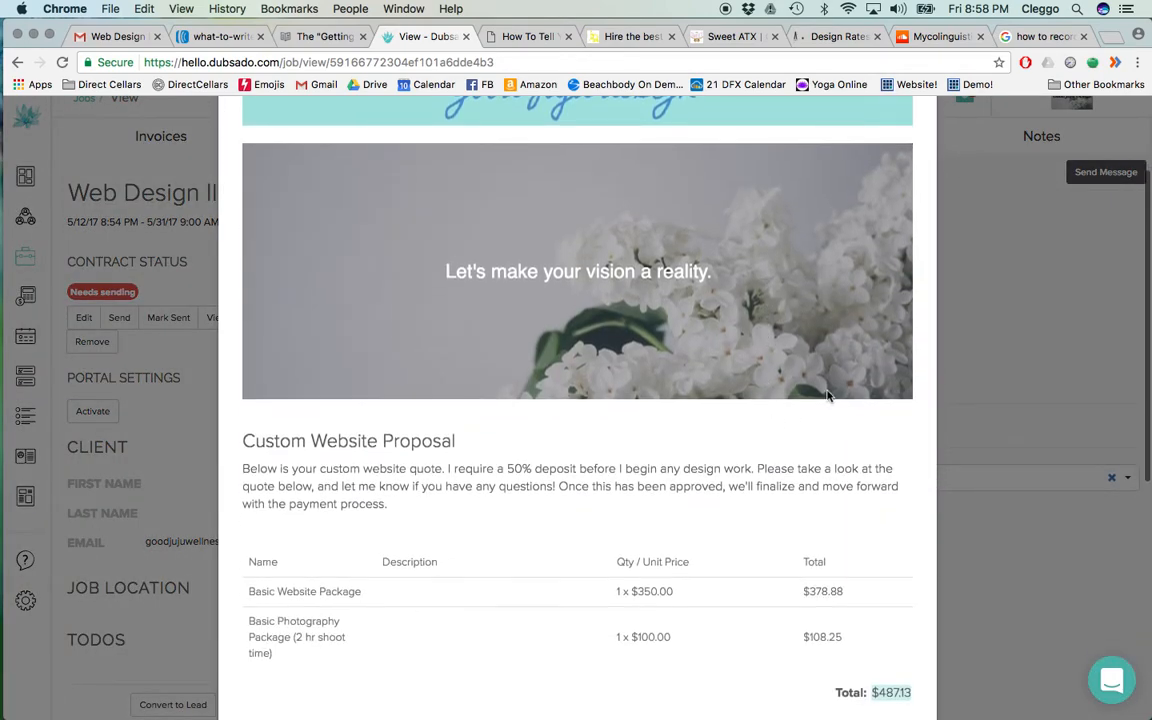
scroll(827, 396, "down", 3)
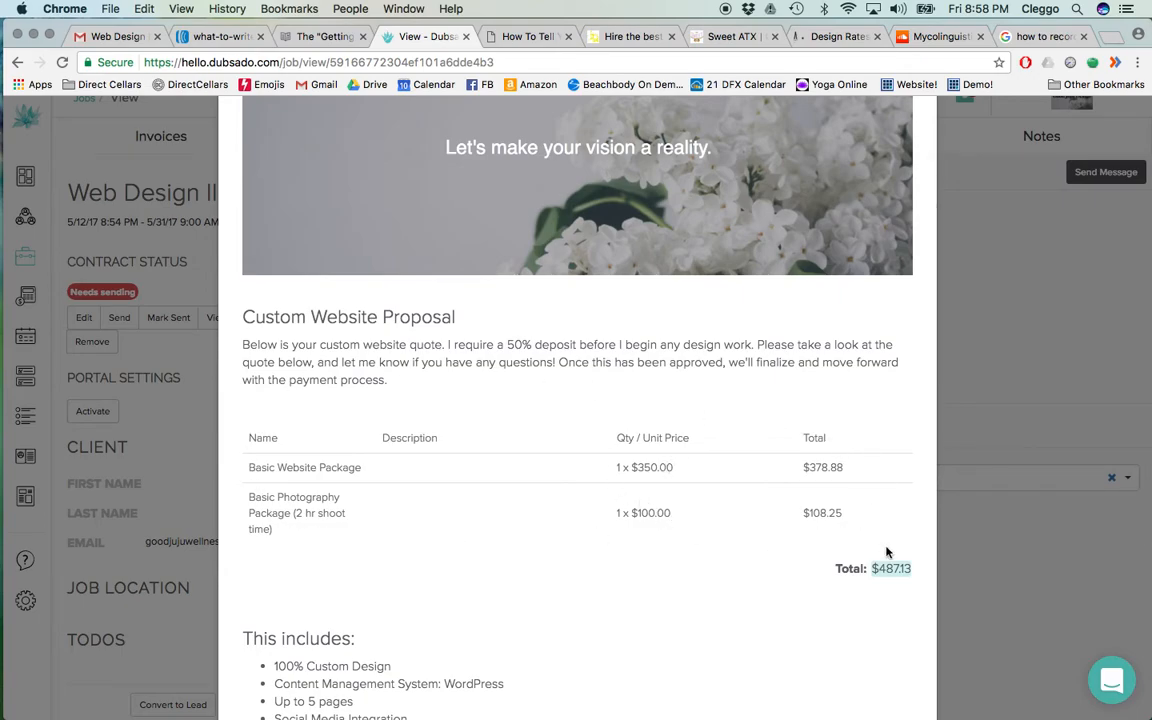
scroll(873, 504, "down", 10)
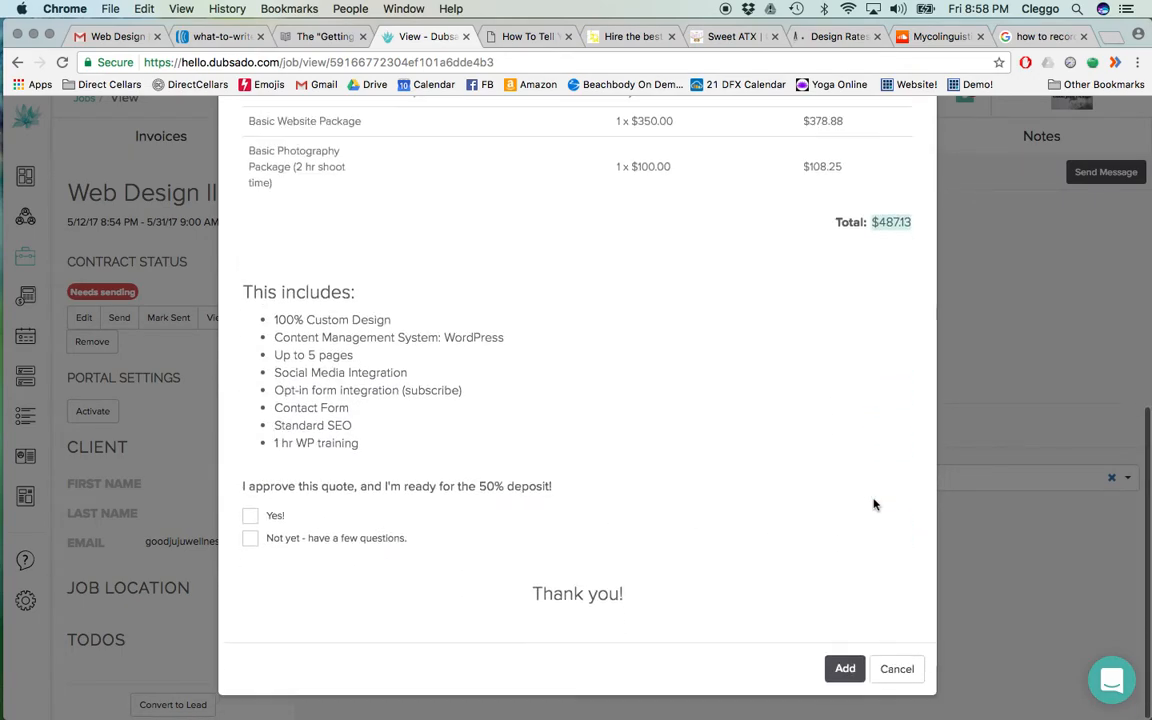
scroll(813, 499, "up", 10)
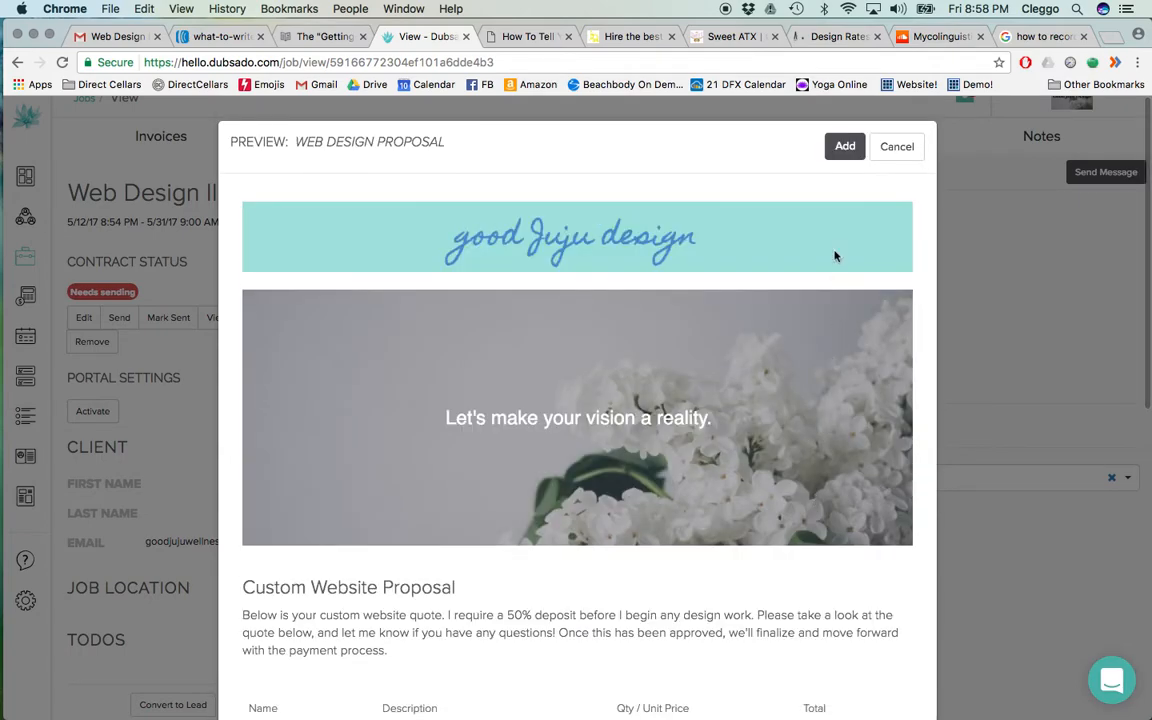
left_click(845, 148)
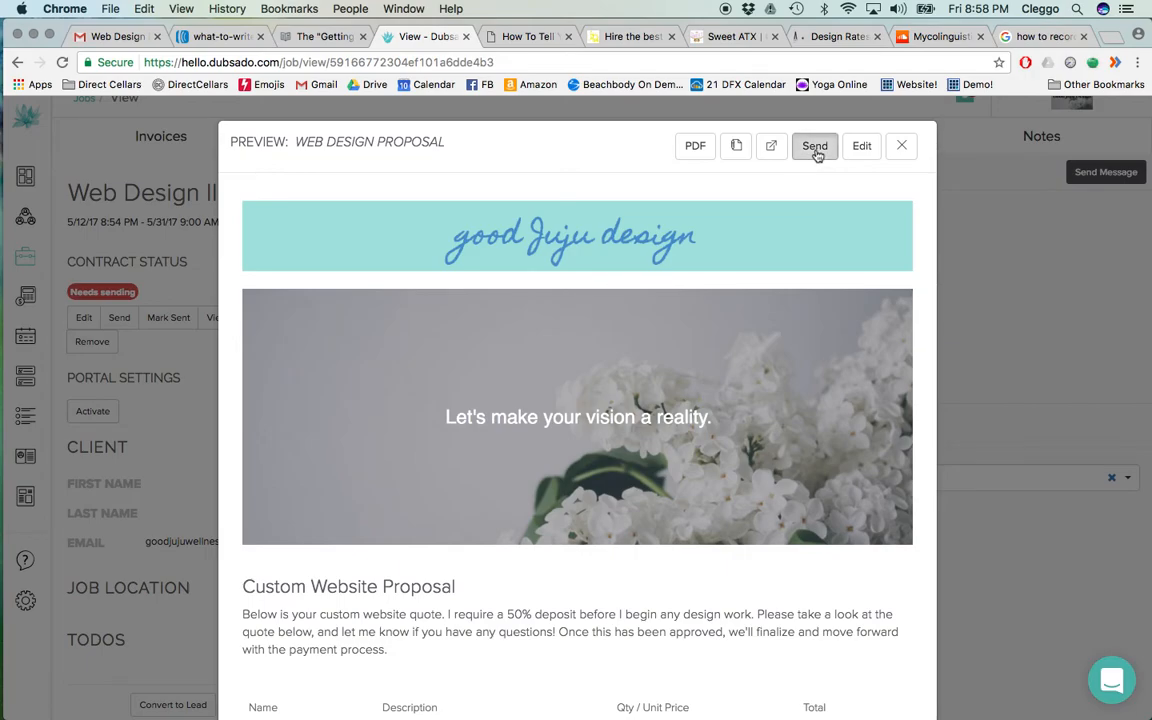
Email the proposal to the client, removing "New proposal:" so the subject reads "Web Design Proposal - Good Juju Design".
left_click(815, 148)
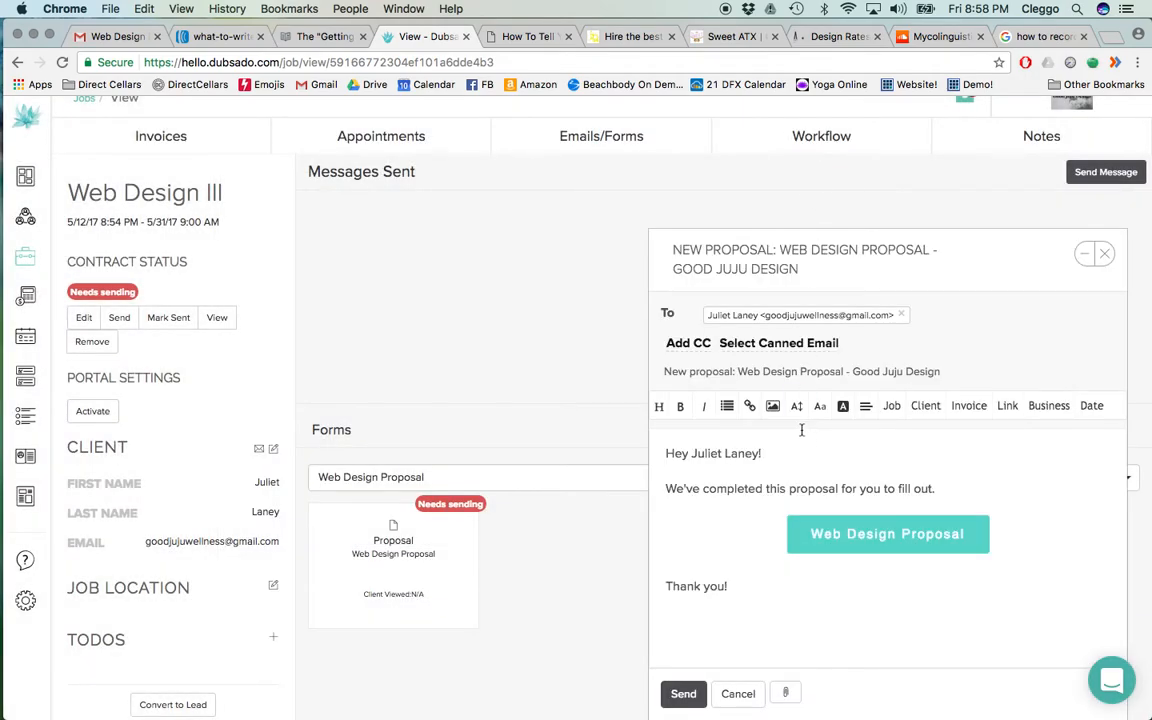
key("BackSpace")
key("BackSpace")
key("BackSpace")
key("BackSpace")
key("BackSpace")
key("BackSpace")
key("BackSpace")
key("BackSpace")
key("BackSpace")
key("BackSpace")
key("BackSpace")
key("BackSpace")
key("BackSpace")
key("BackSpace")
left_click(773, 474)
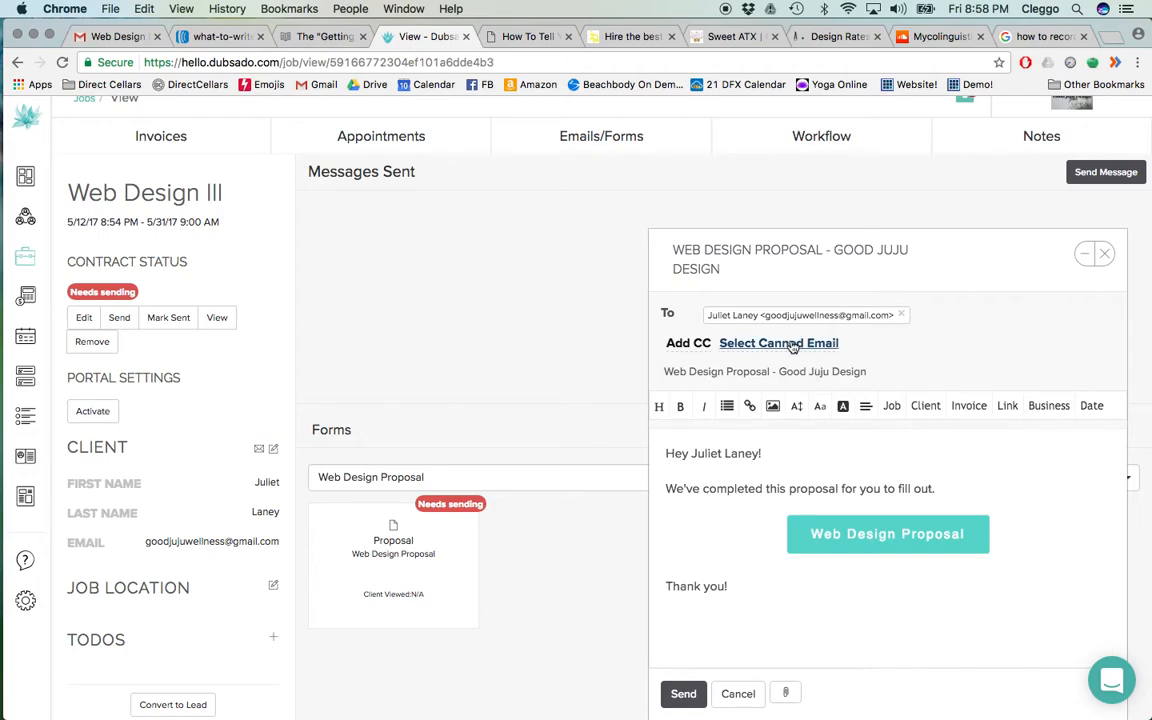
left_click(684, 695)
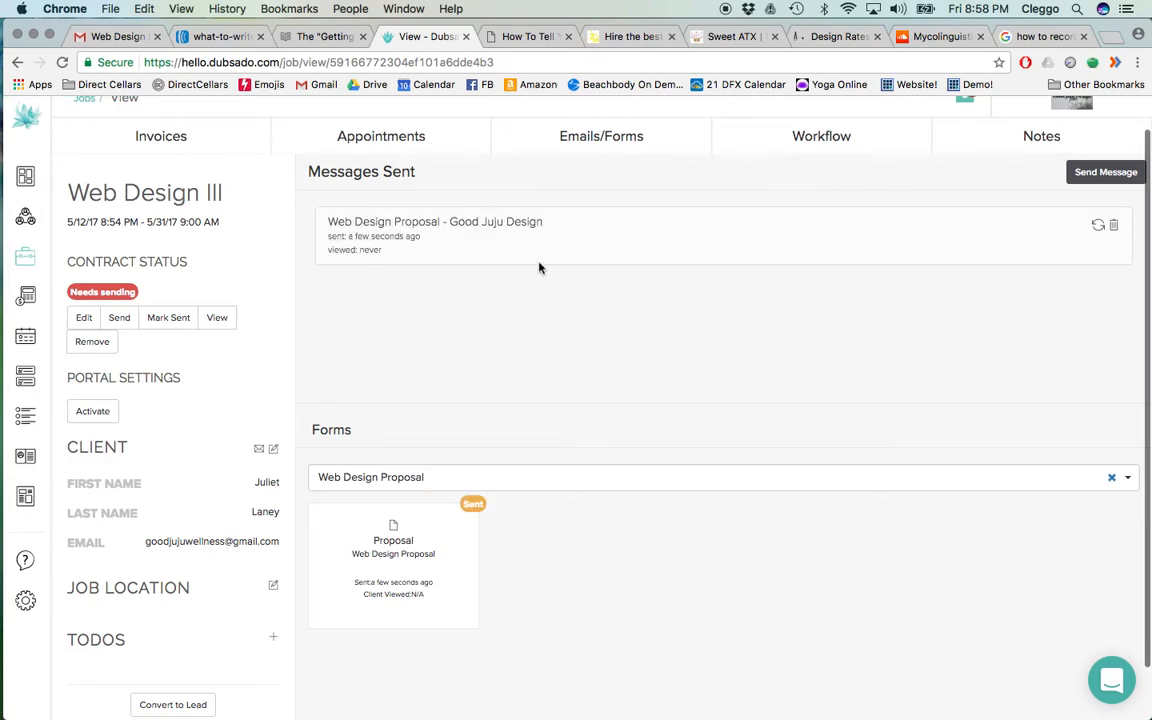
Log out of the Dubsado account.
mouse_move(25, 606)
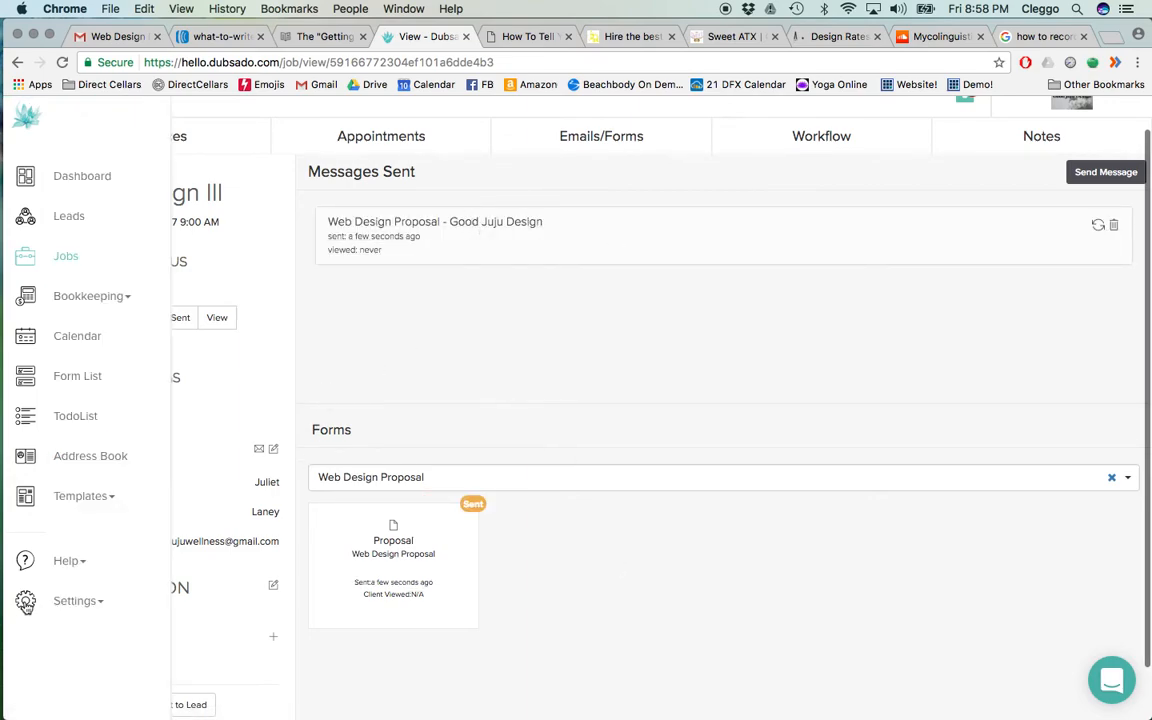
left_click(72, 600)
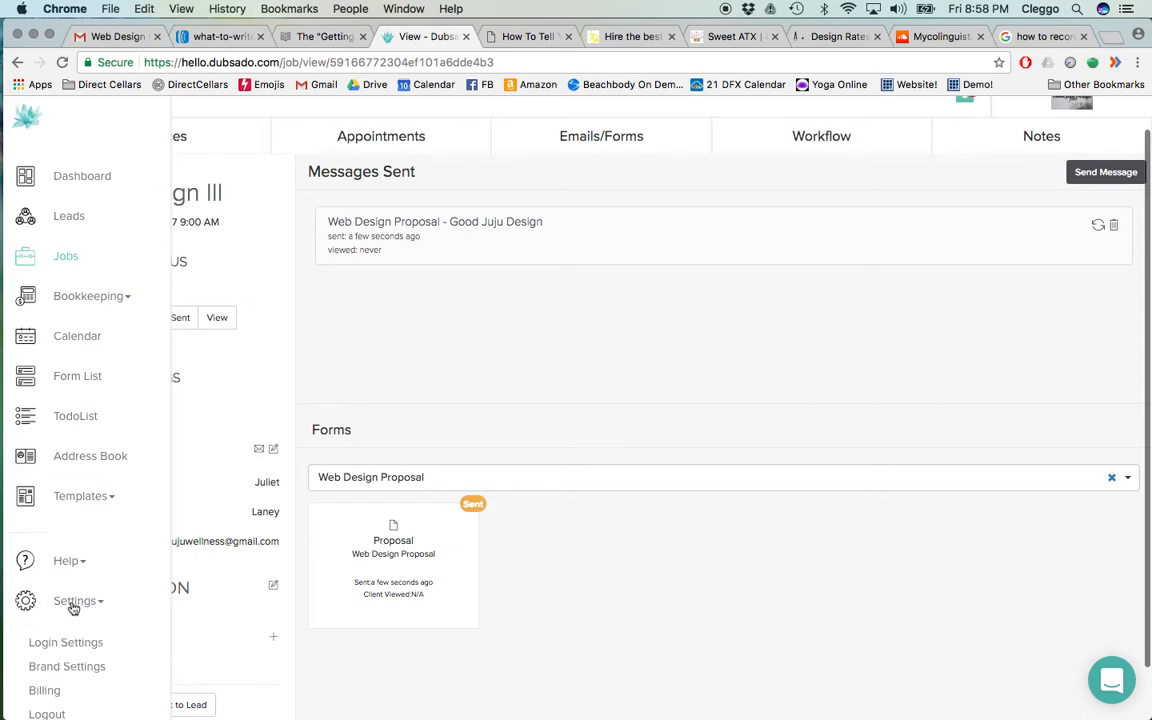
scroll(69, 640, "down", 1)
left_click(50, 699)
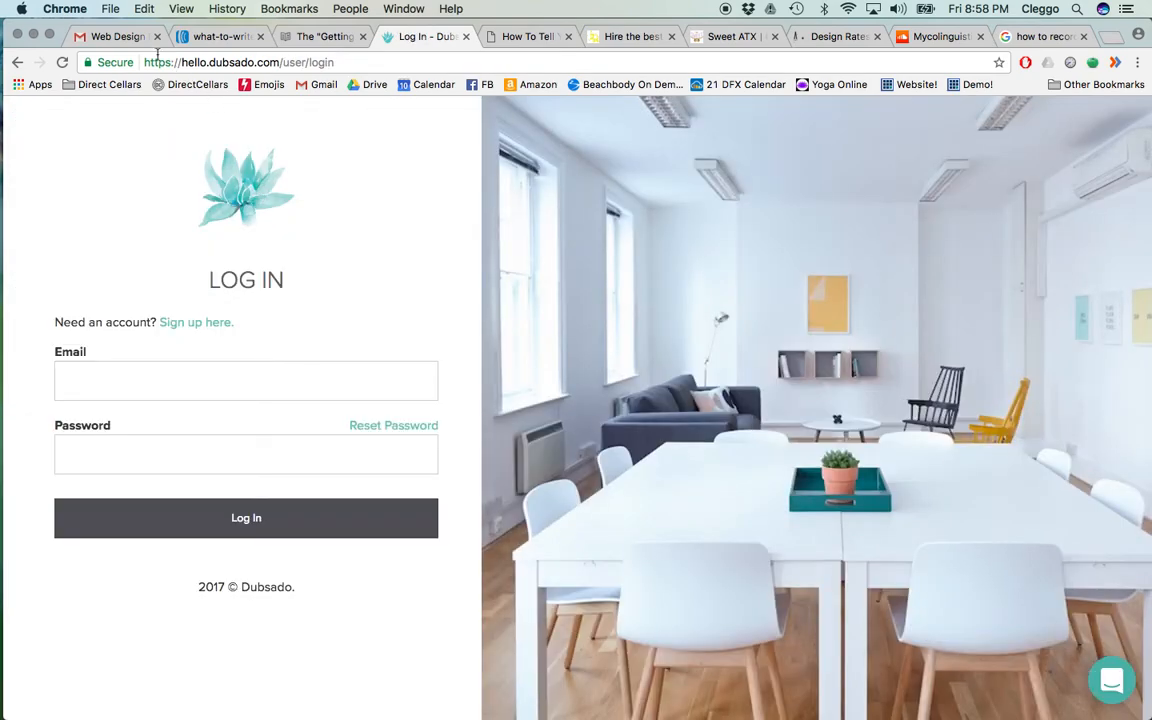
Switch to Gmail and view the newly received Web Design Proposal message in the open conversation.
left_click(119, 37)
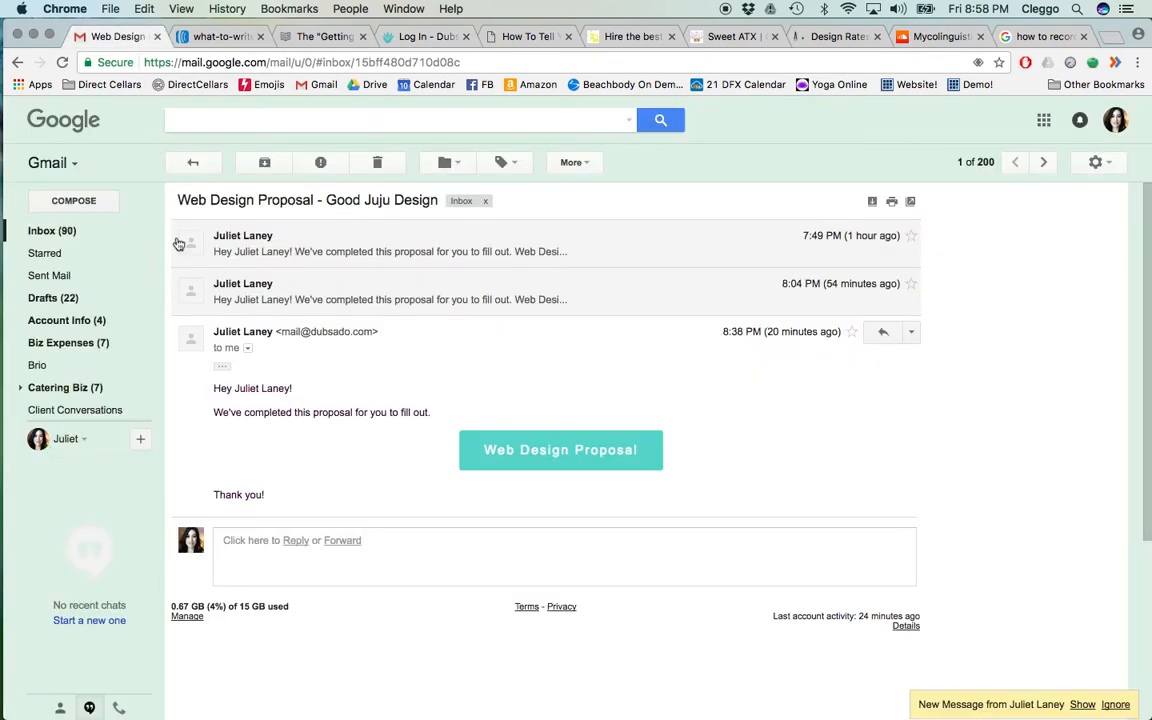
left_click(1115, 705)
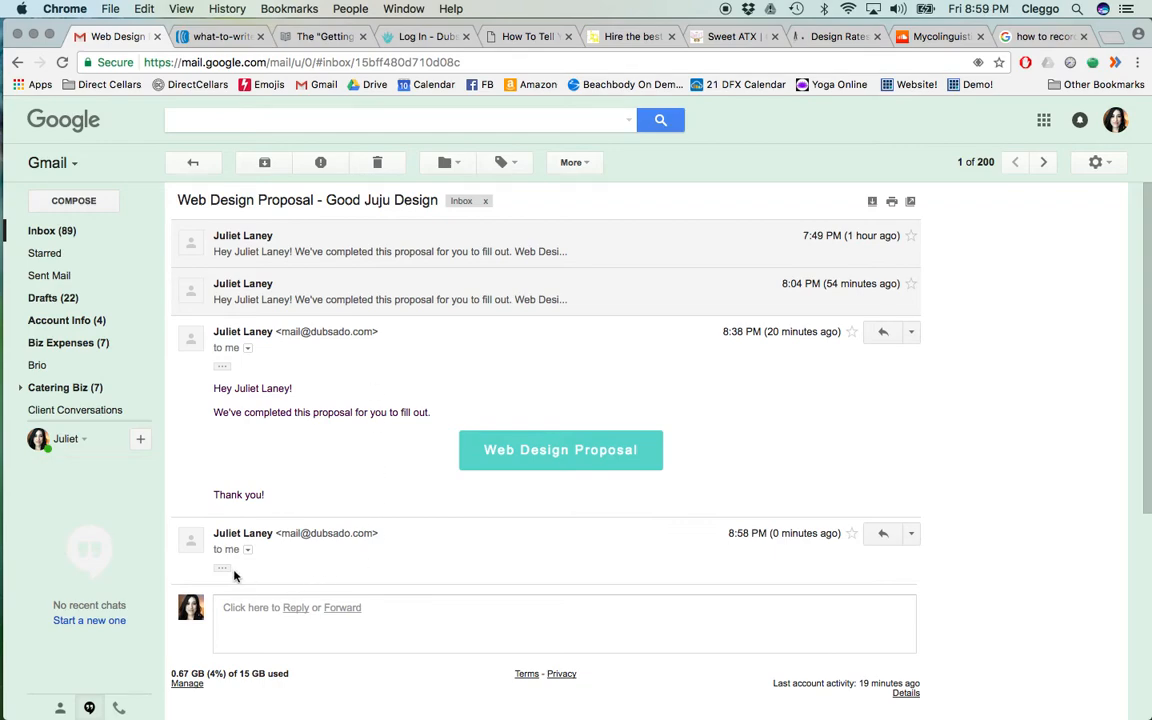
scroll(427, 532, "down", 4)
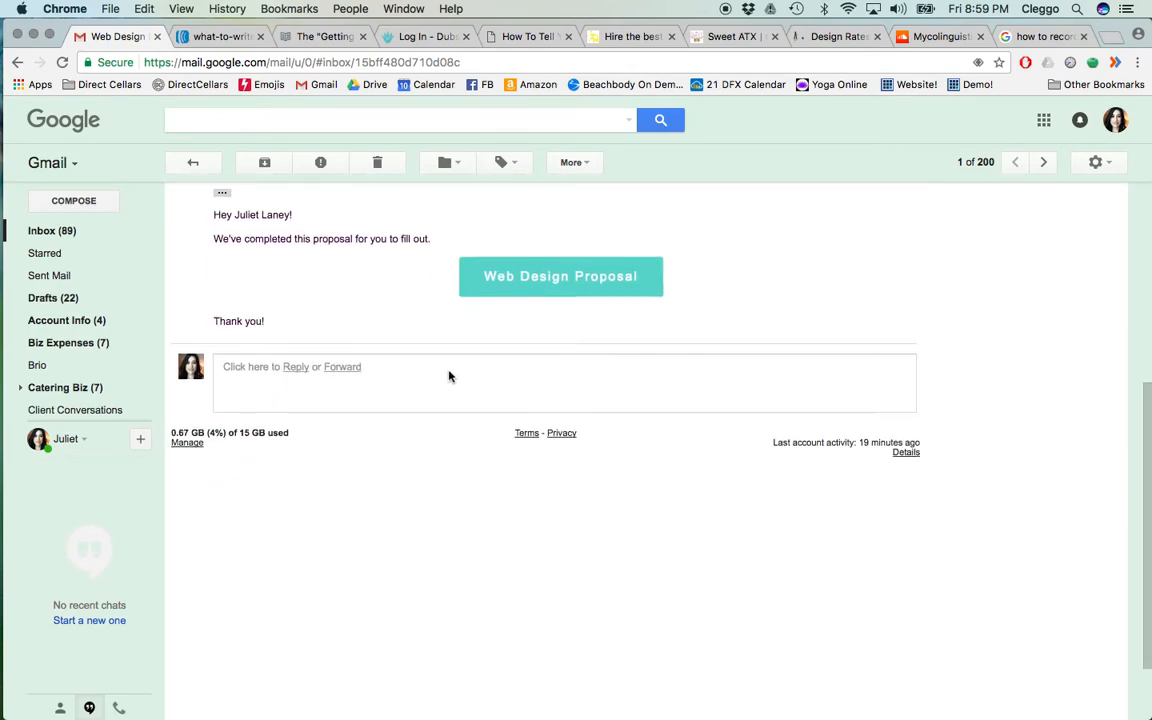
Open the Web Design Proposal from the newest message's link.
scroll(461, 279, "up", 1)
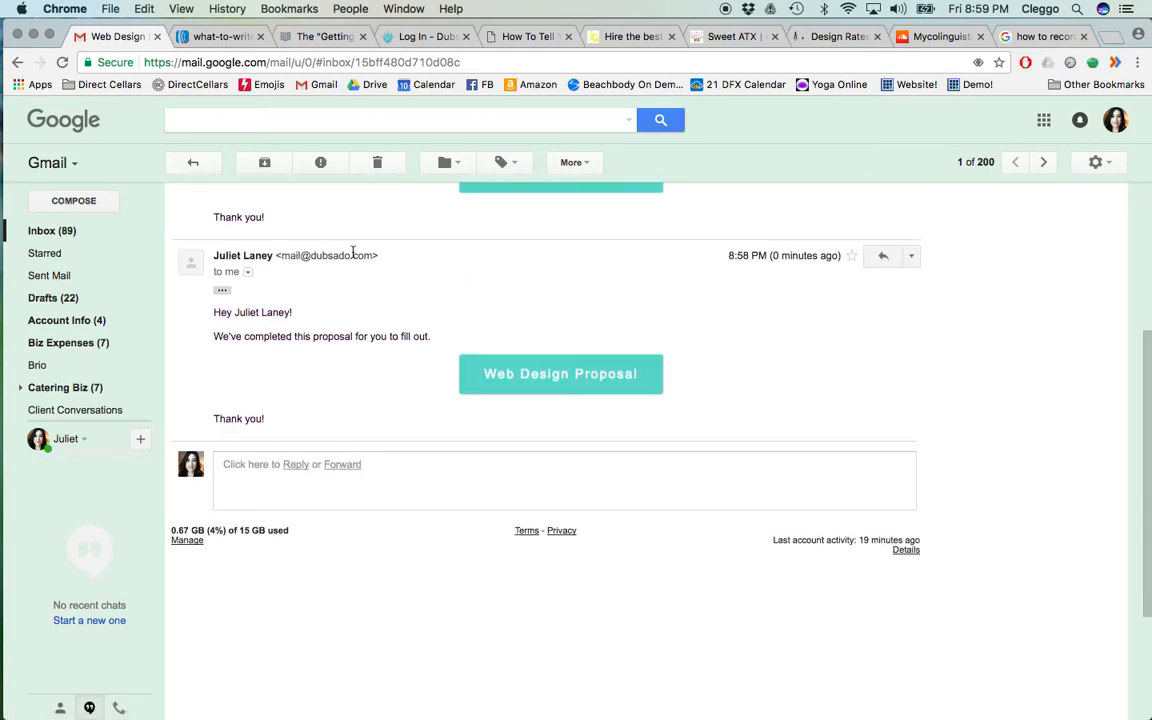
left_click_drag(216, 255, 273, 256)
left_click(562, 384)
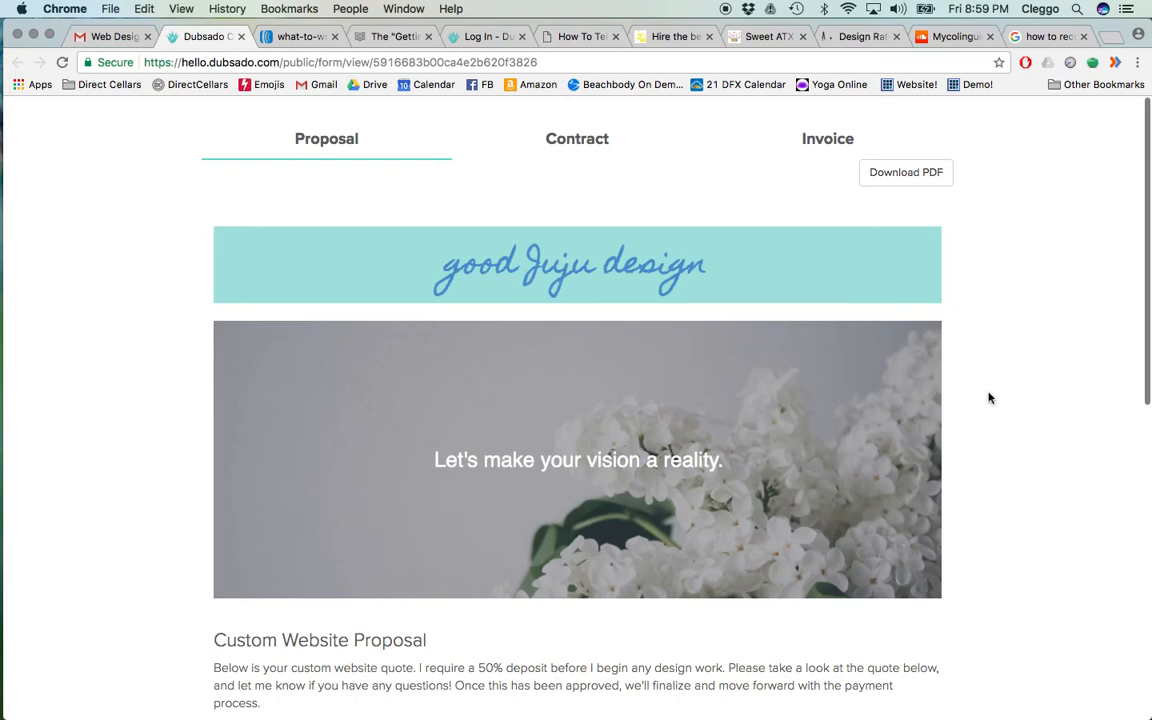
Look over the Proposal, Contract and Invoice stages shown above the client's proposal.
left_click(612, 142)
left_click(312, 141)
left_click(545, 142)
left_click(827, 130)
left_click(555, 141)
scroll(985, 329, "down", 1)
scroll(970, 300, "up", 1)
Approve the quote and 50% deposit with "Yes!" and submit the proposal to continue to the contract.
scroll(1000, 316, "down", 5)
scroll(995, 343, "down", 3)
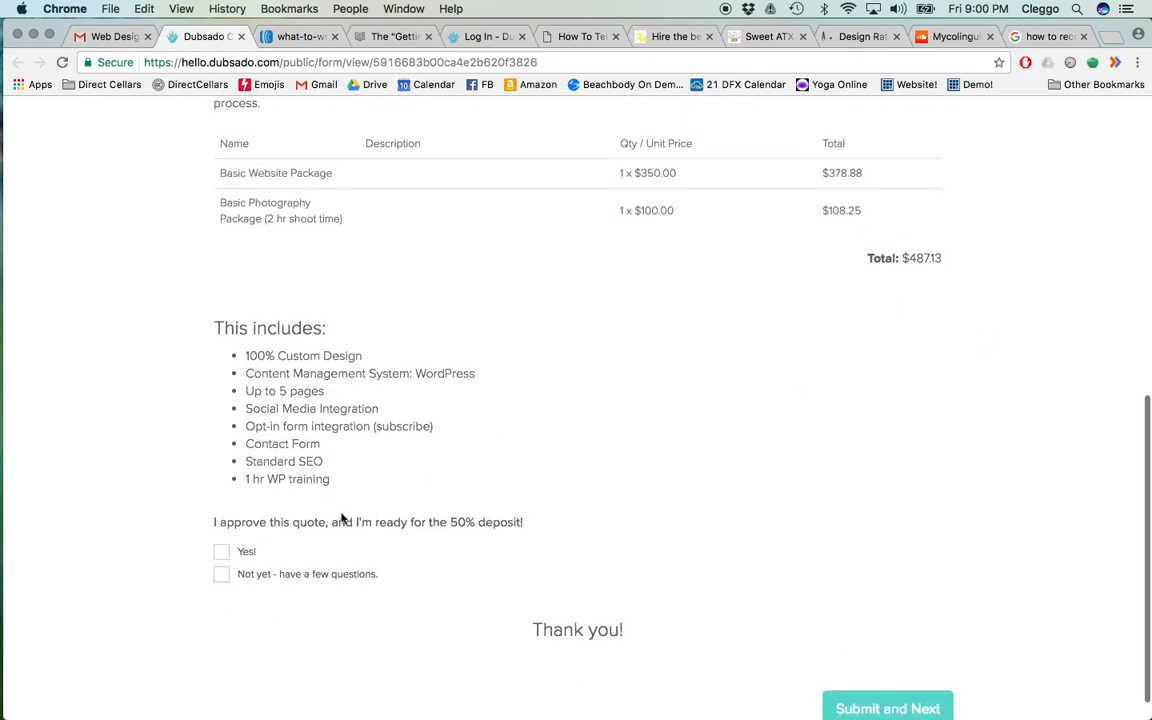
left_click(245, 552)
scroll(561, 489, "down", 1)
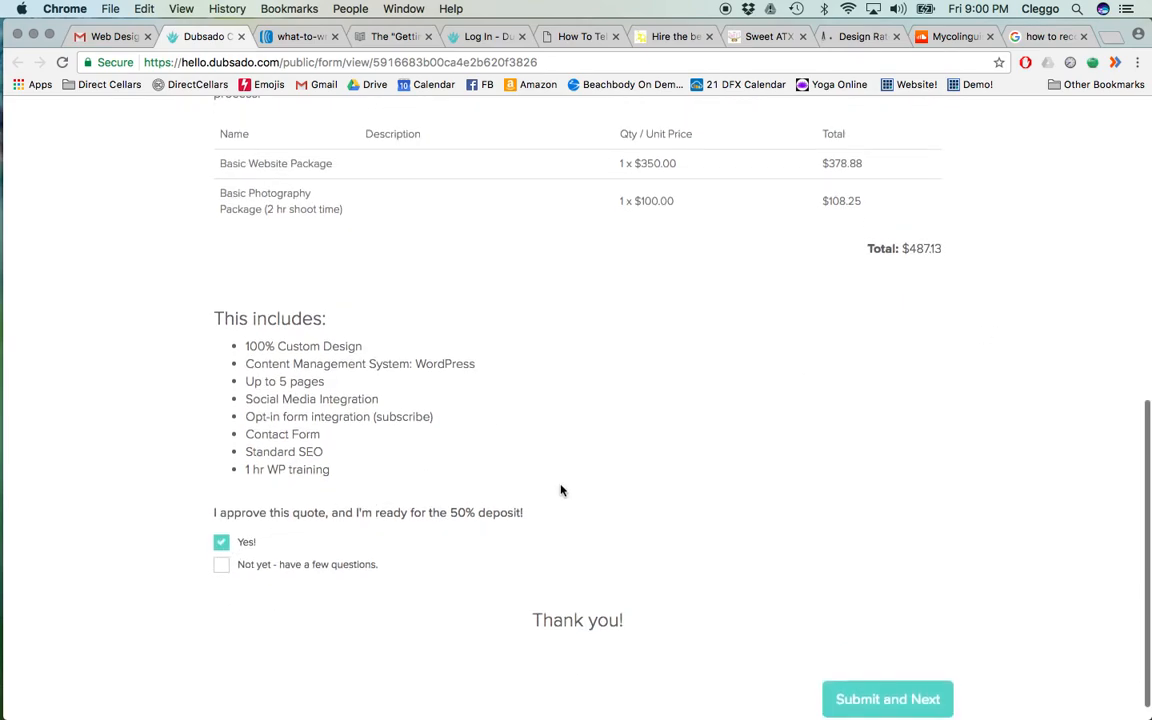
left_click(884, 677)
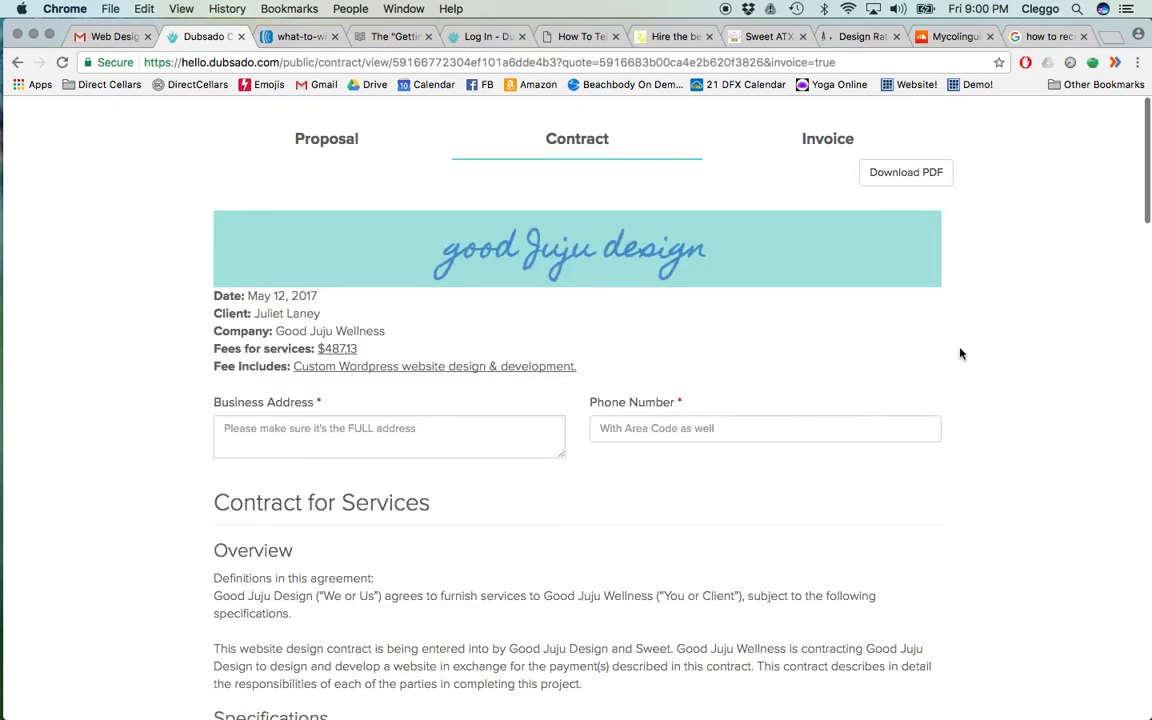
Fill in the contract's required Business Address and Phone Number fields with placeholder text.
scroll(959, 352, "down", 3)
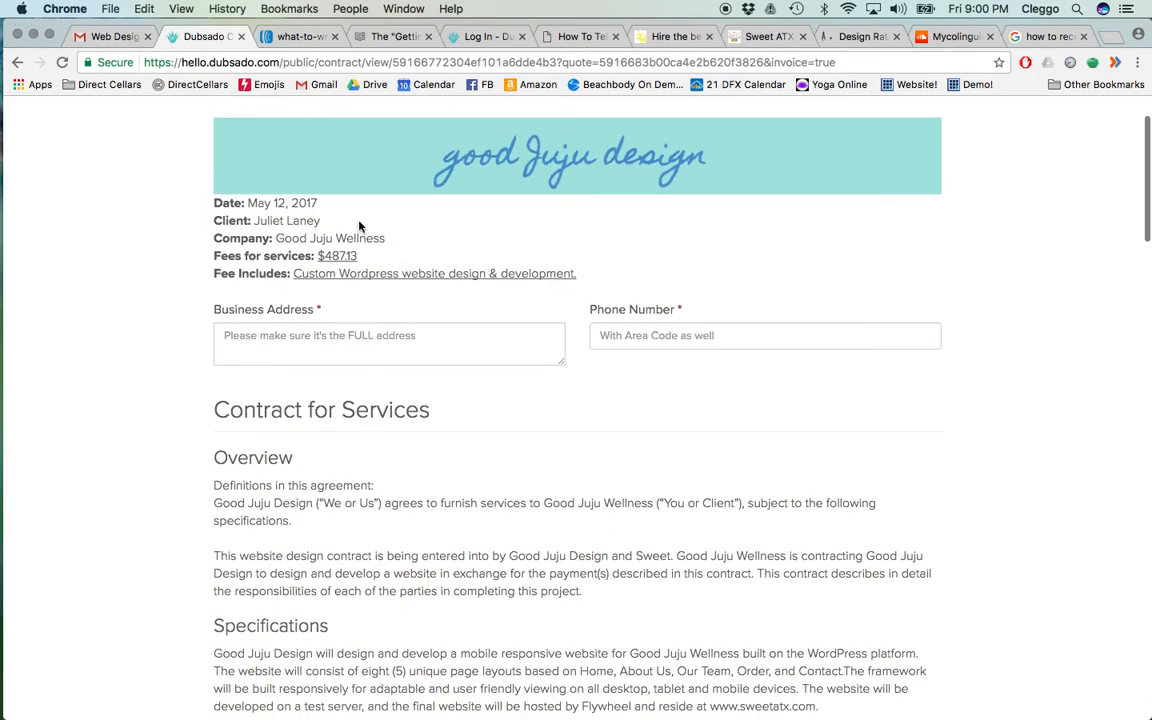
scroll(360, 224, "down", 2)
left_click(290, 283)
type("zasdasda")
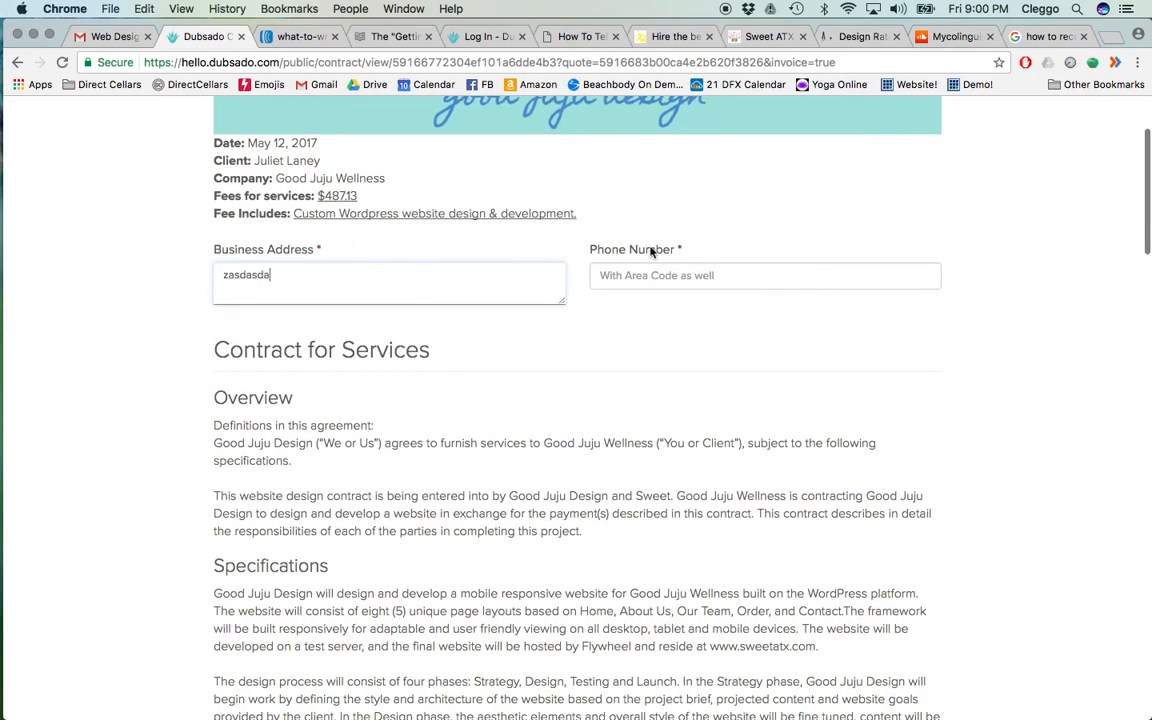
left_click(660, 276)
type("asdasda")
Enter the client's initials beside both Legal Agreement clauses, covering proprietary software and the provision of text and images.
scroll(727, 320, "down", 12)
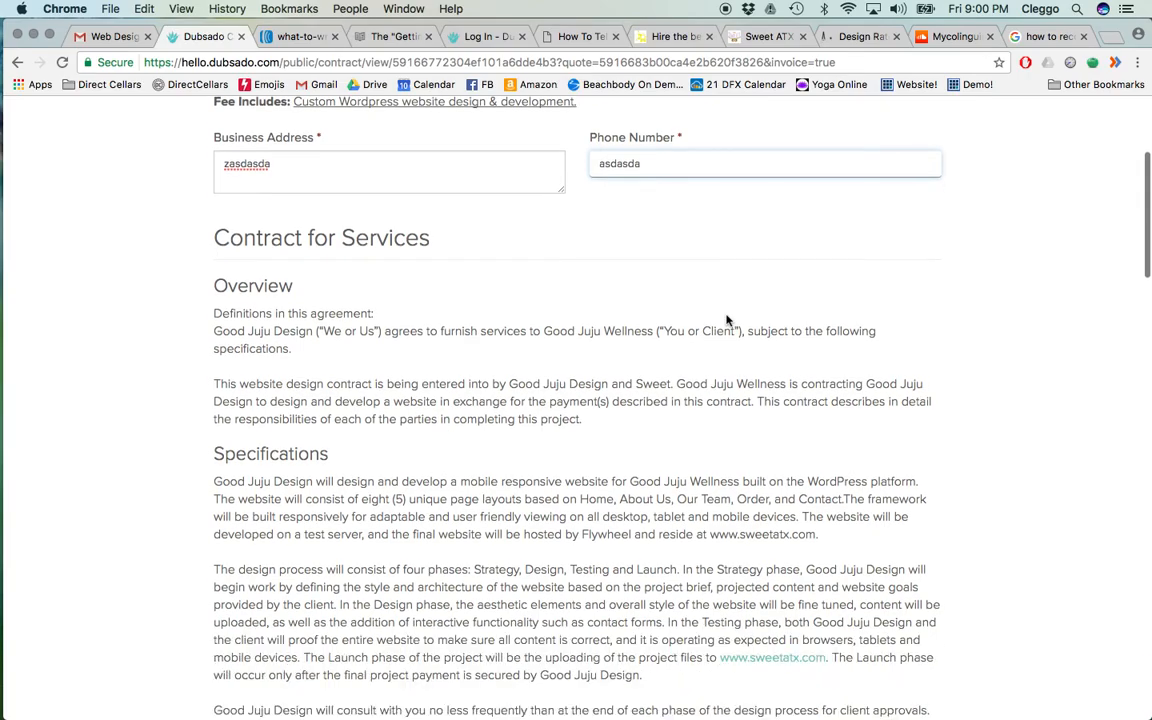
scroll(816, 345, "down", 12)
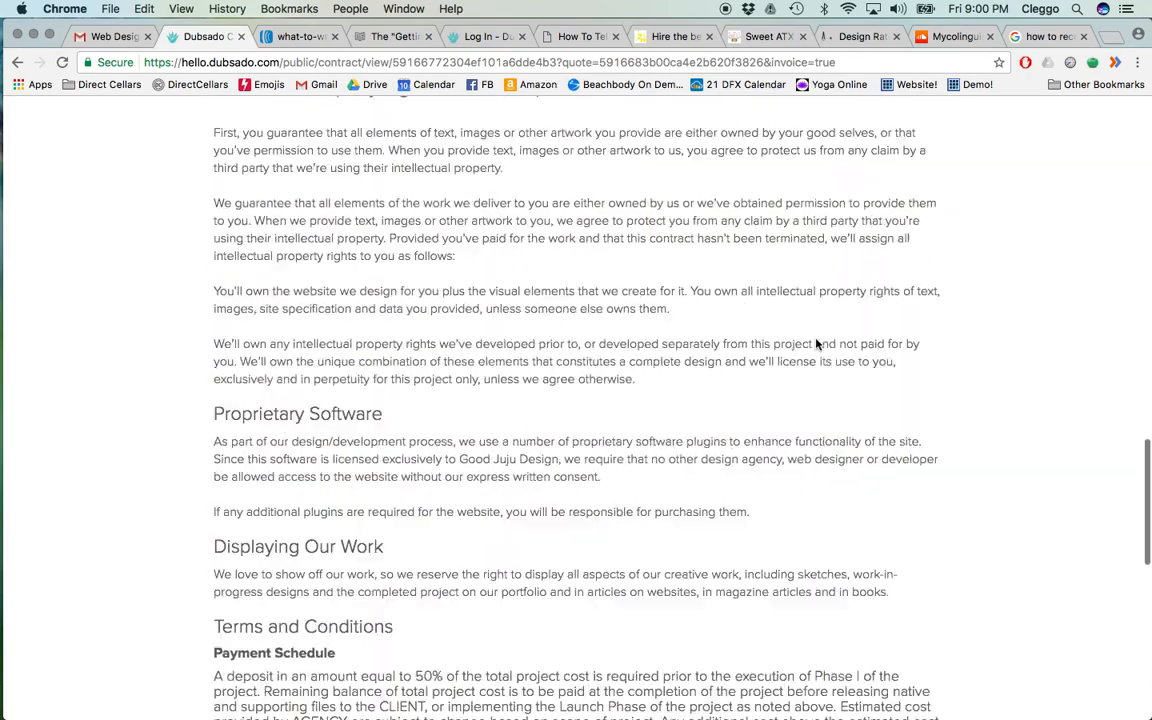
left_click(239, 250)
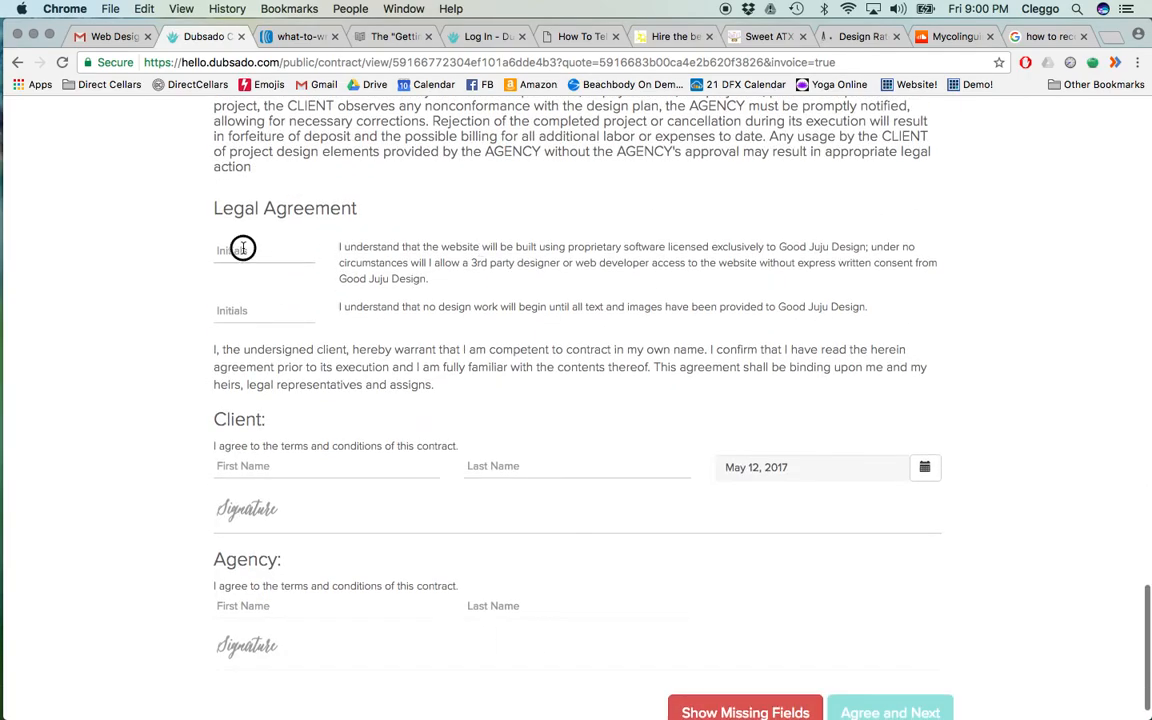
type("JL")
left_click(237, 310)
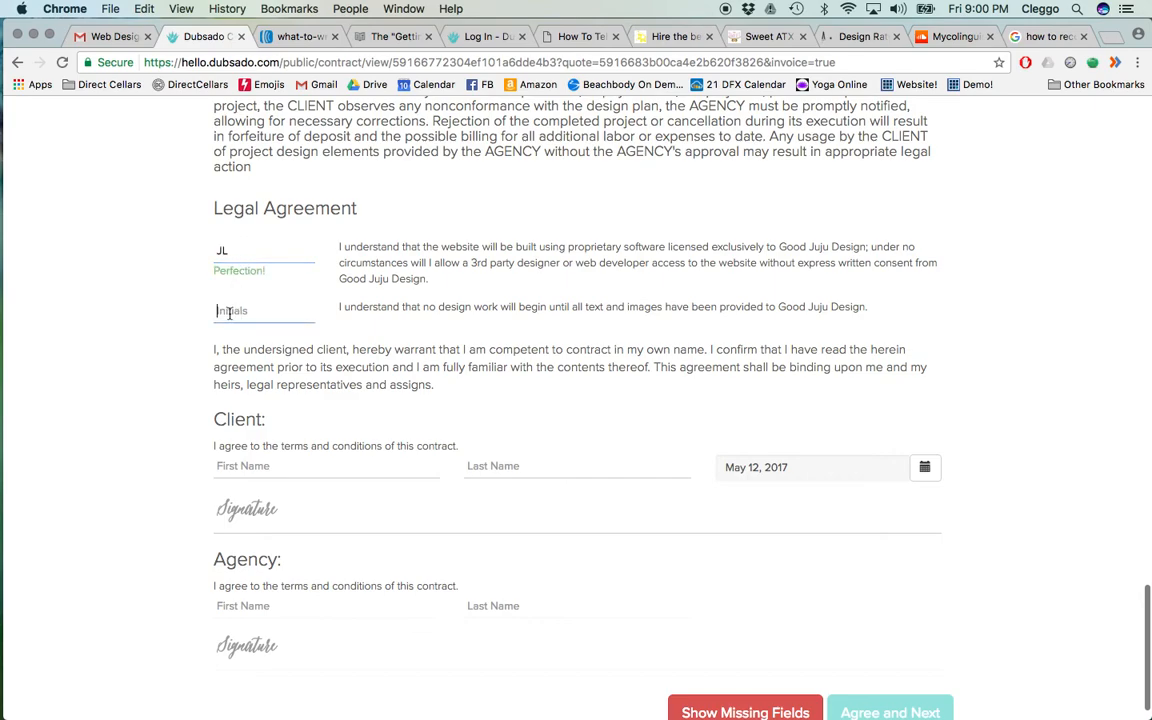
type("JL")
Sign the Client section of the contract with placeholder text for first name, last name and signature.
left_click(249, 482)
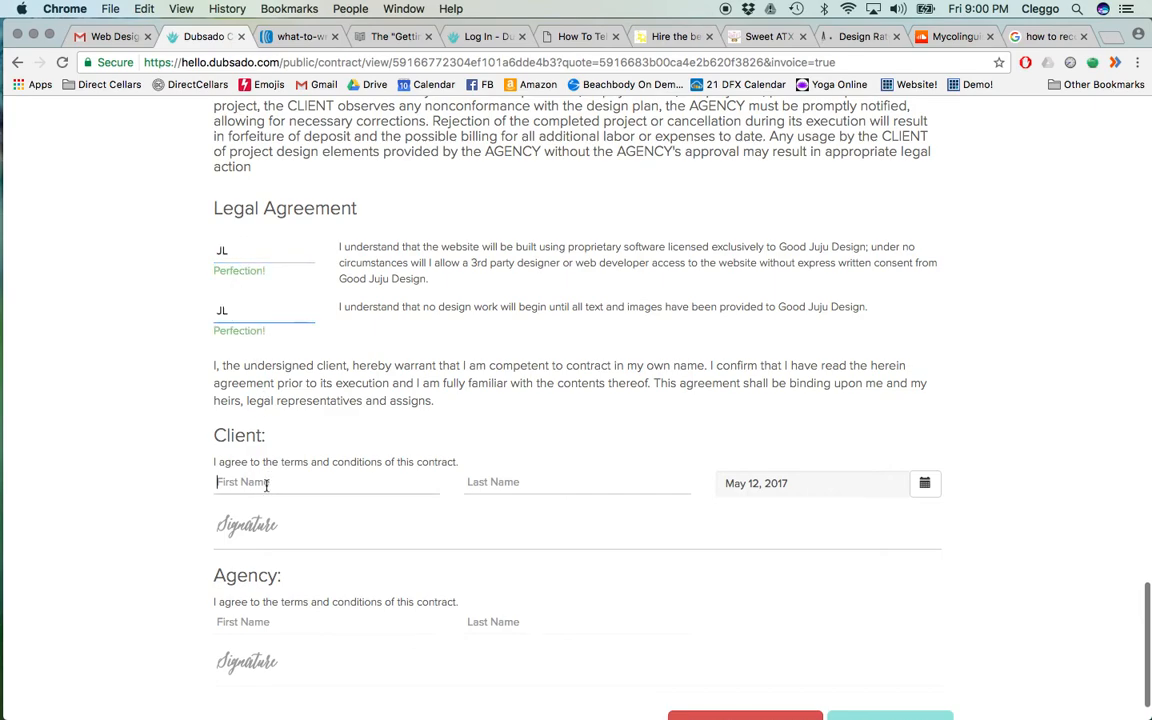
type("asdsad")
left_click(488, 482)
type("asdsad")
left_click(240, 538)
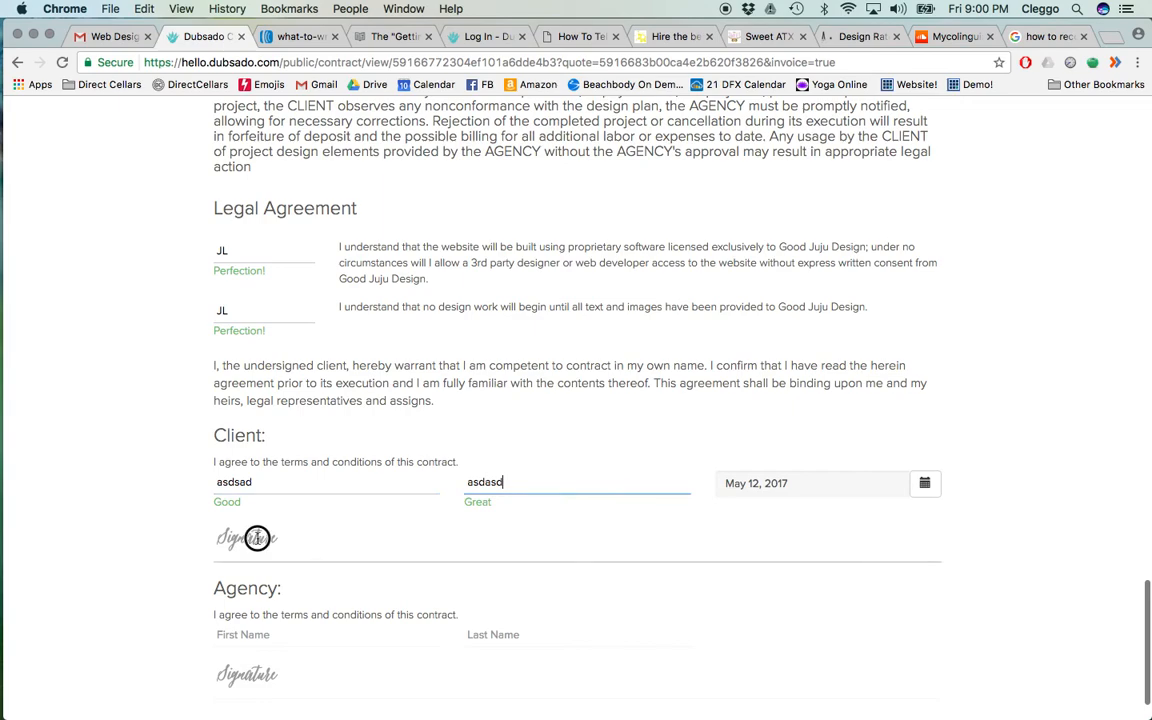
type("asdasdas")
scroll(560, 465, "down", 3)
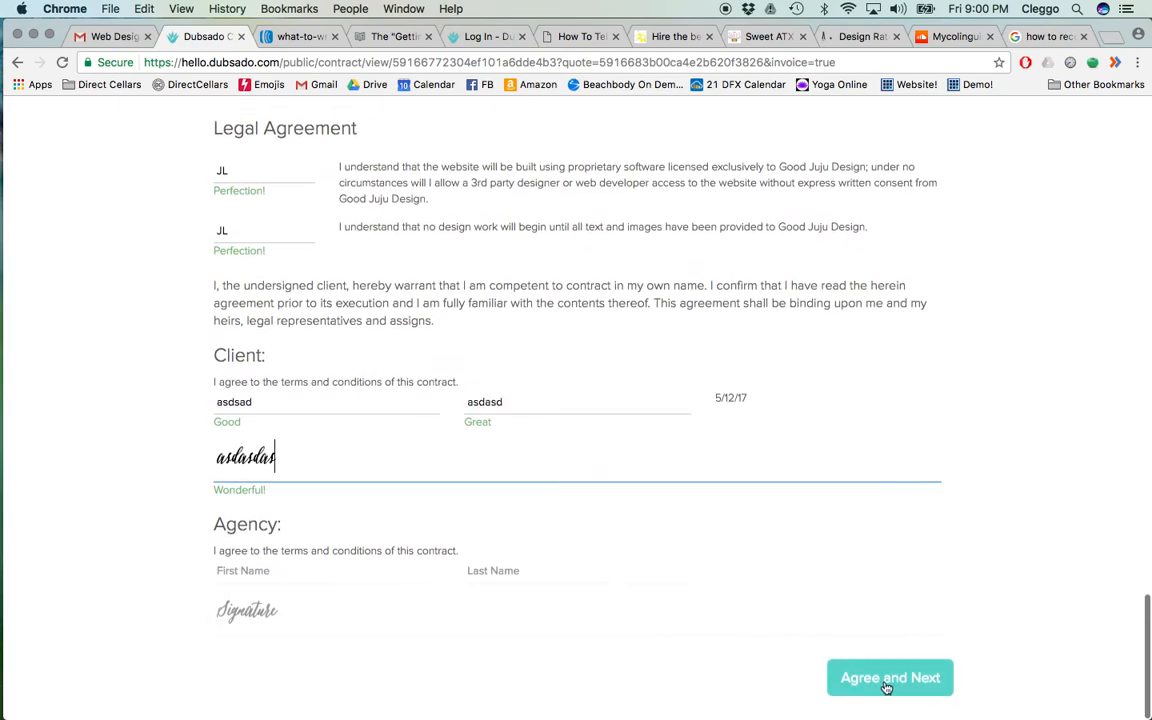
Agree to the contract, continue to the invoice and review its line items and payment schedule.
left_click(887, 685)
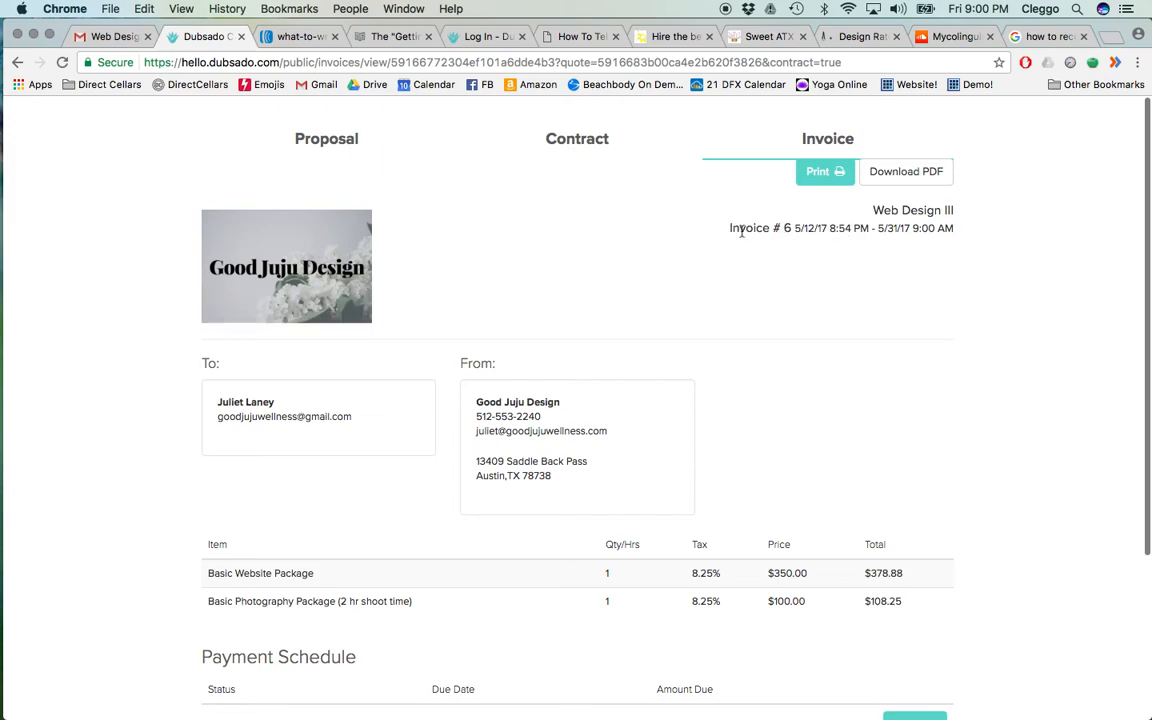
scroll(970, 344, "down", 5)
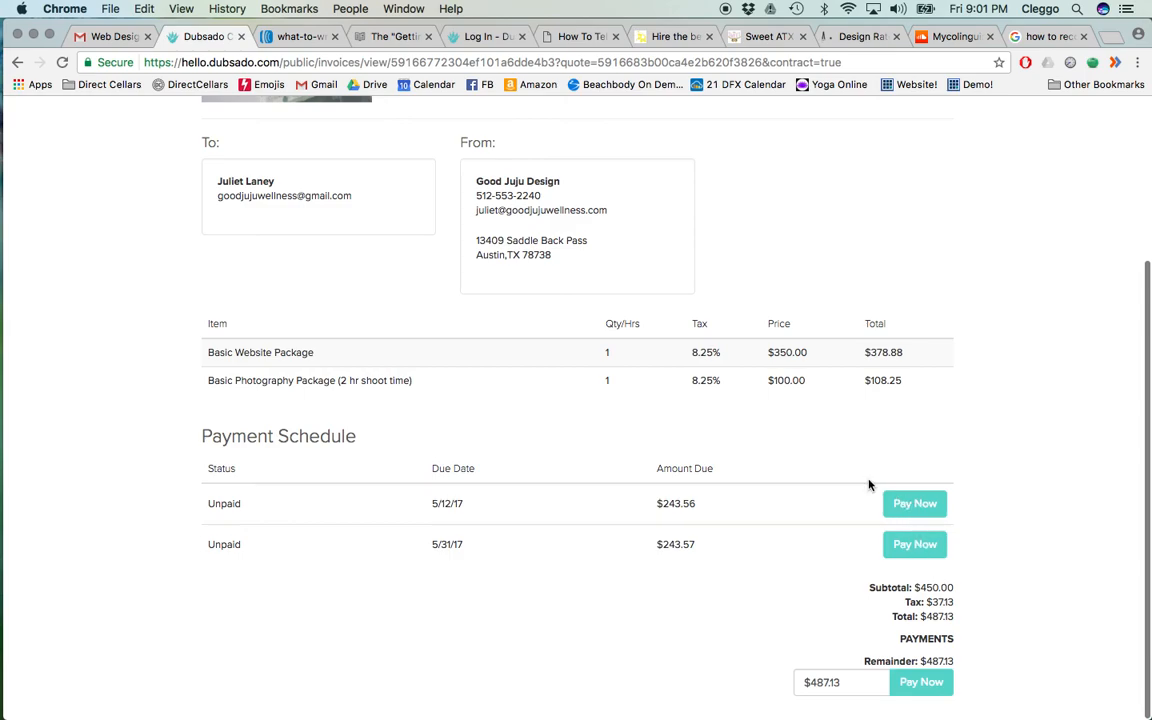
scroll(440, 223, "up", 5)
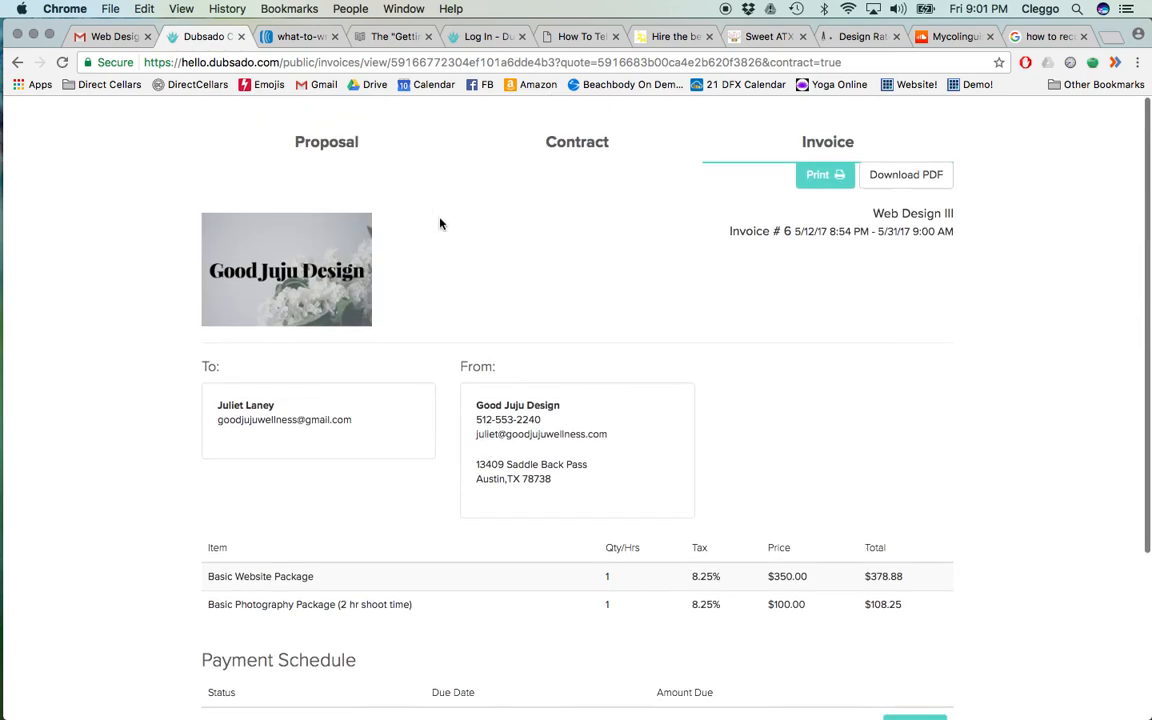